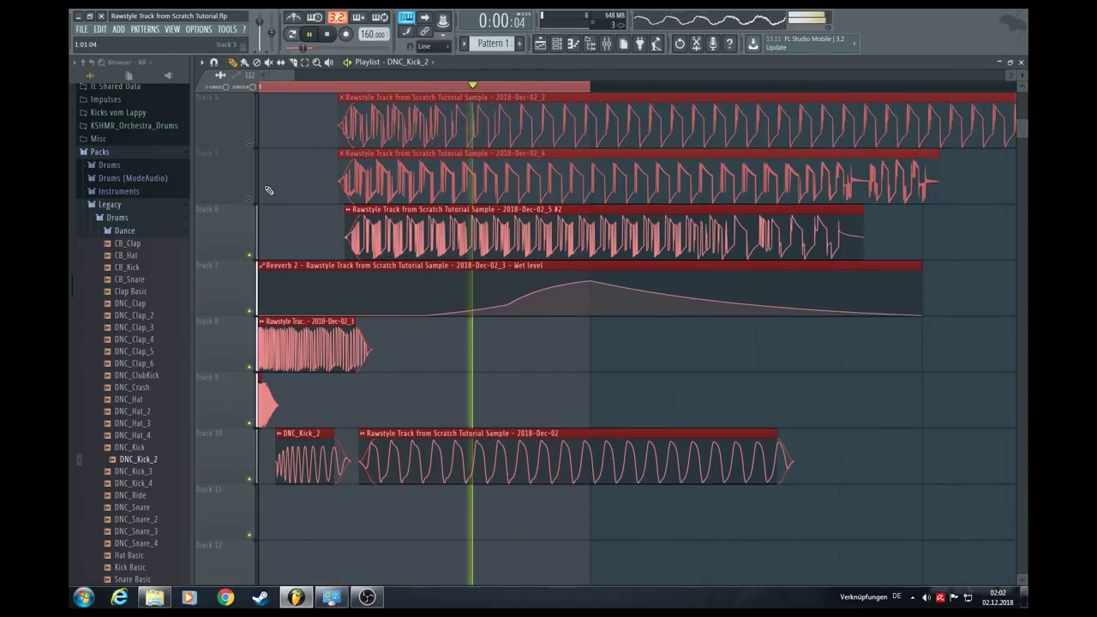
Unmute playlist tracks 4 and 5, clear the clip selection, and return to the start of the loop
key(space)
click(251, 144)
key(space)
drag(291, 78, 285, 78)
right_click(288, 130)
scroll(318, 171, up, 1)
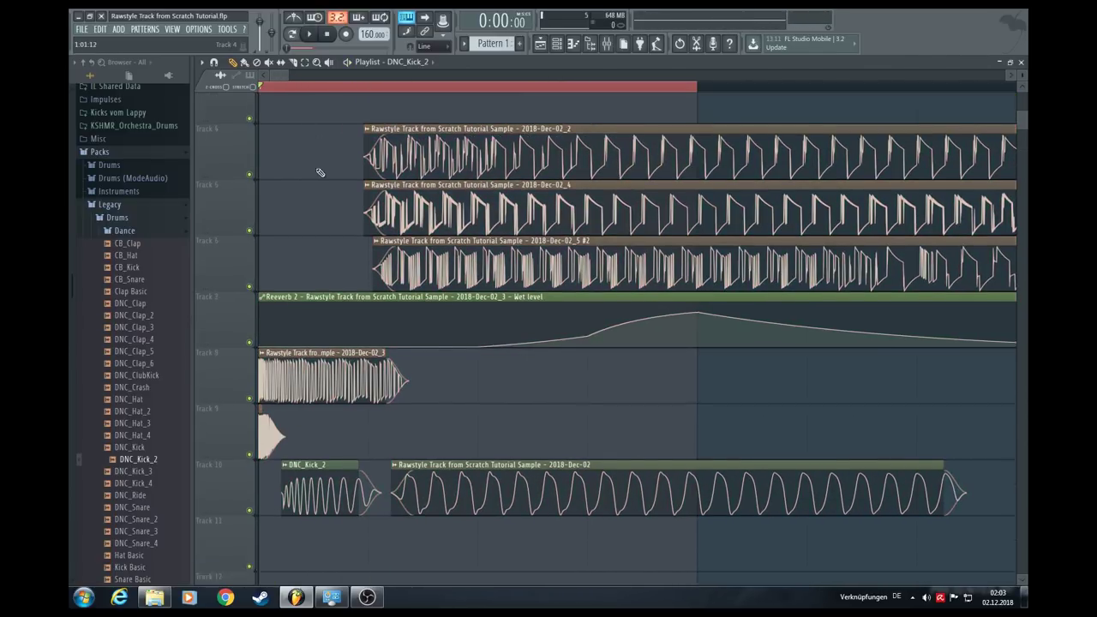
Check the channel settings and mixer track assignments of the audio clips on playlist tracks 4, 5 and 6
double_click(459, 166)
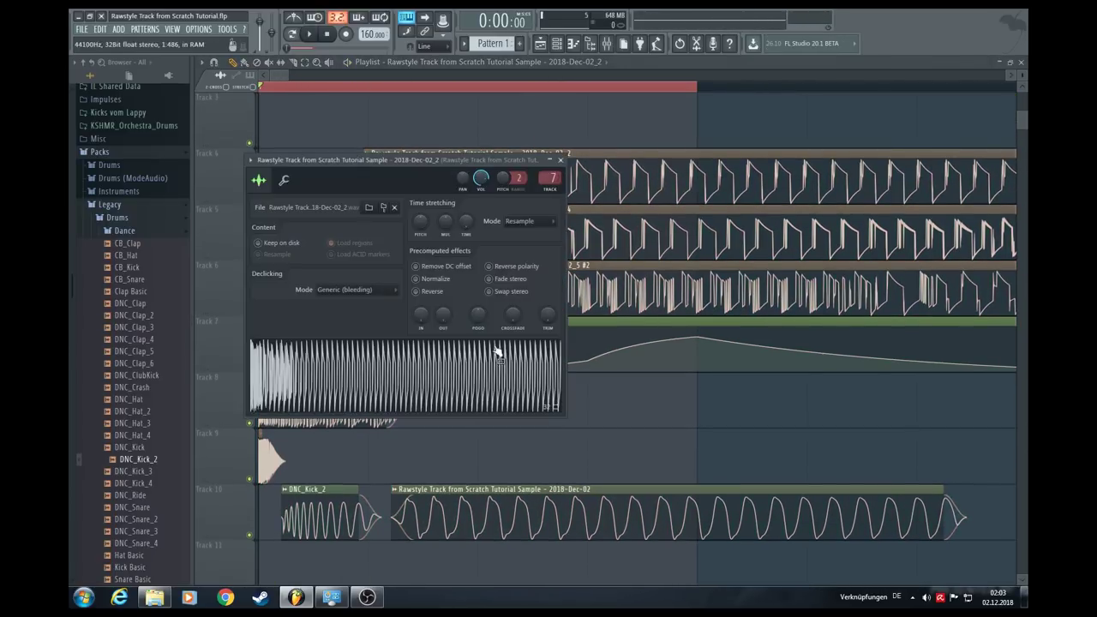
double_click(600, 222)
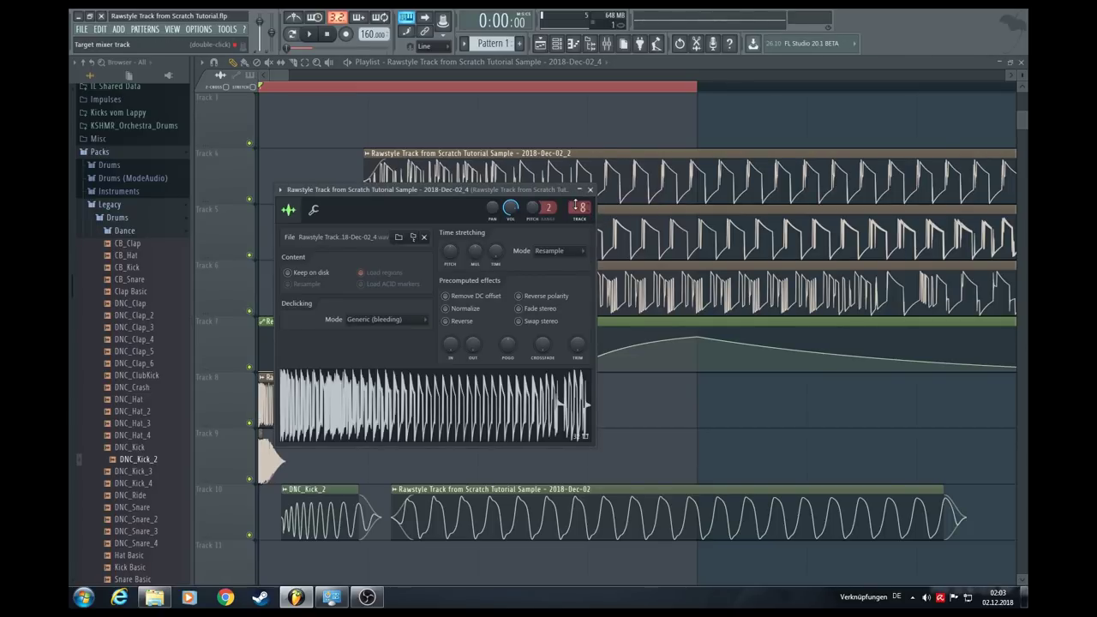
double_click(643, 283)
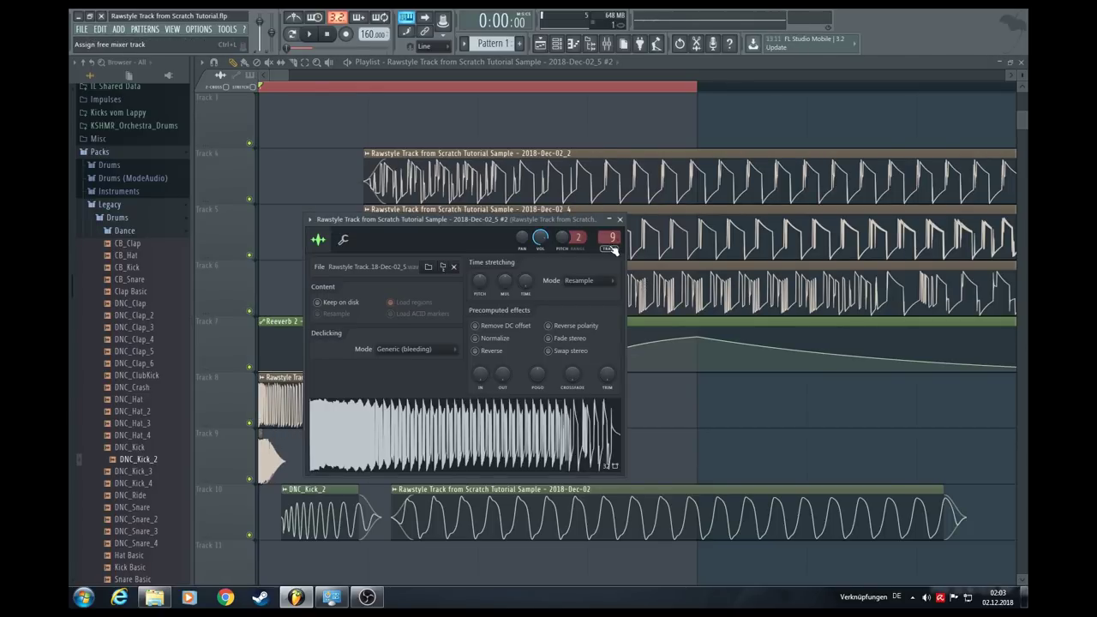
key(space)
key(Escape)
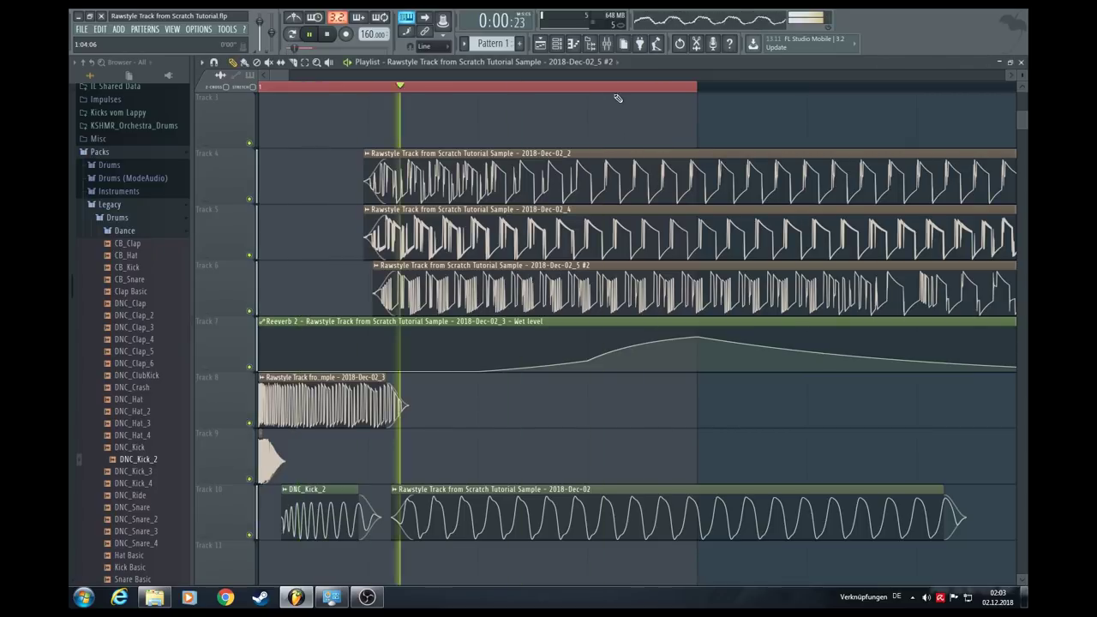
In the Fruity parametric EQ 2 on mixer insert 7, lower the band 1 high-pass frequency to 136 Hz
click(607, 43)
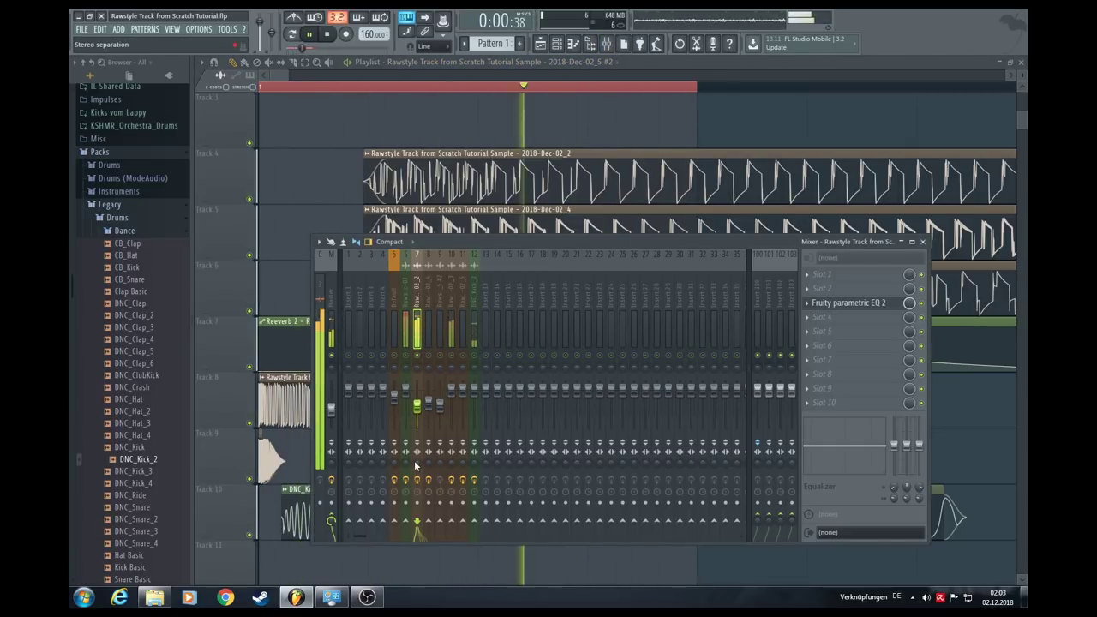
click(853, 304)
drag(346, 238, 308, 237)
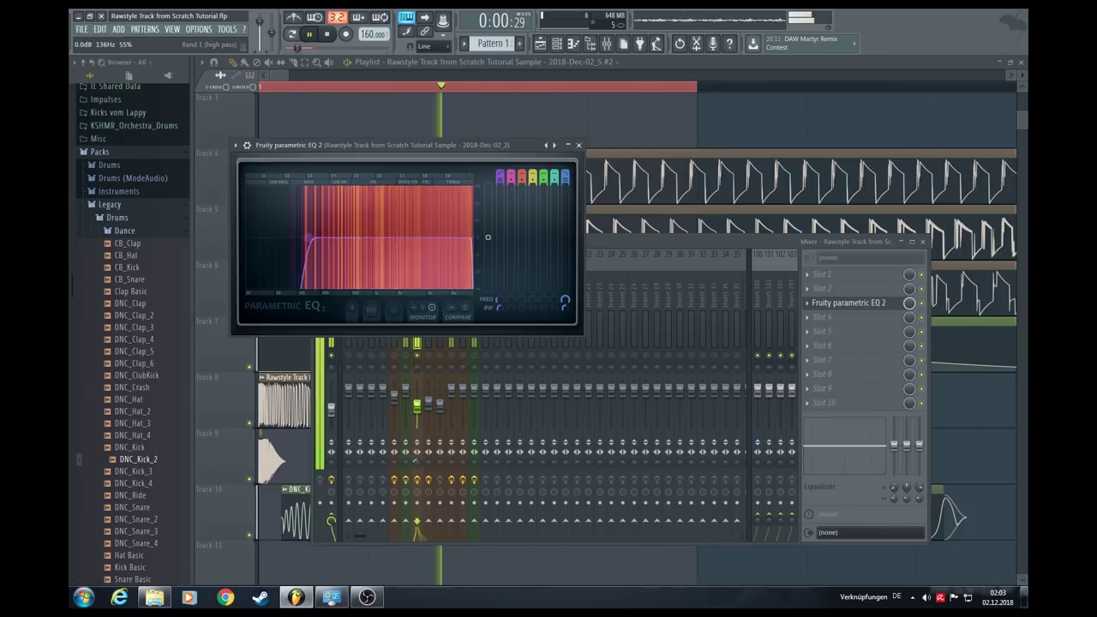
Add Fruity Reeverb 2 to slot 7 of mixer insert 7, raise its wet level, and audition the result
click(867, 307)
click(862, 361)
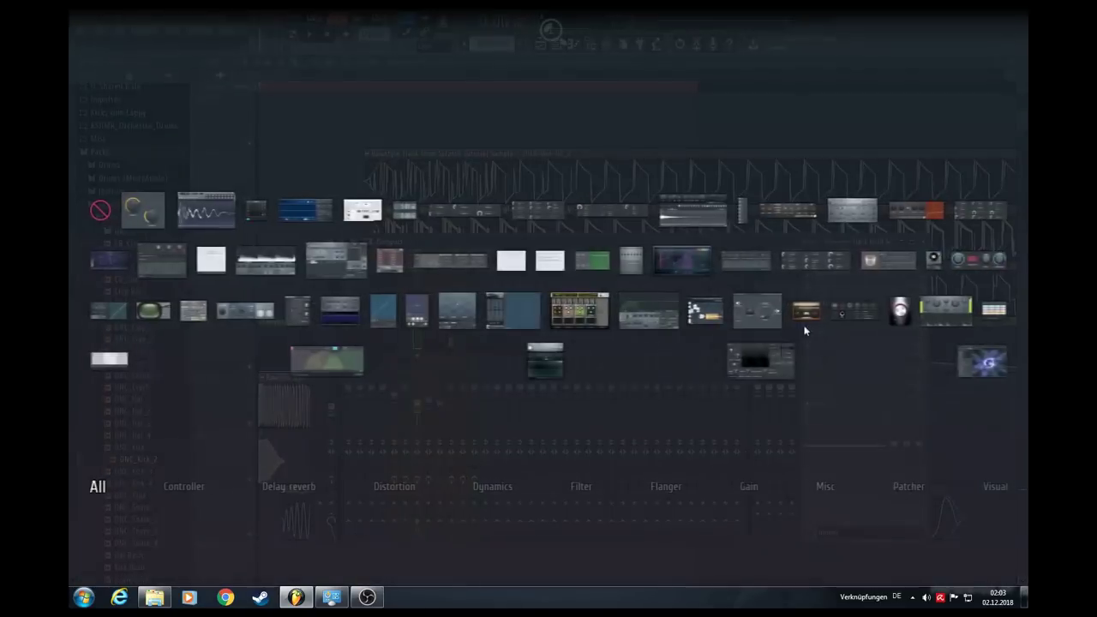
click(890, 266)
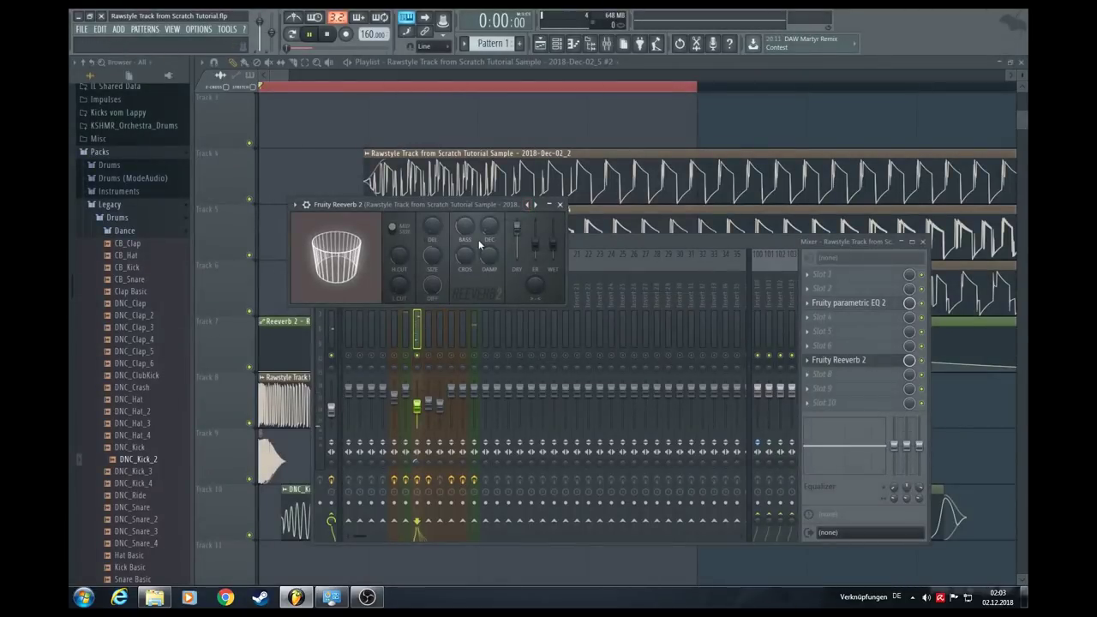
key(space)
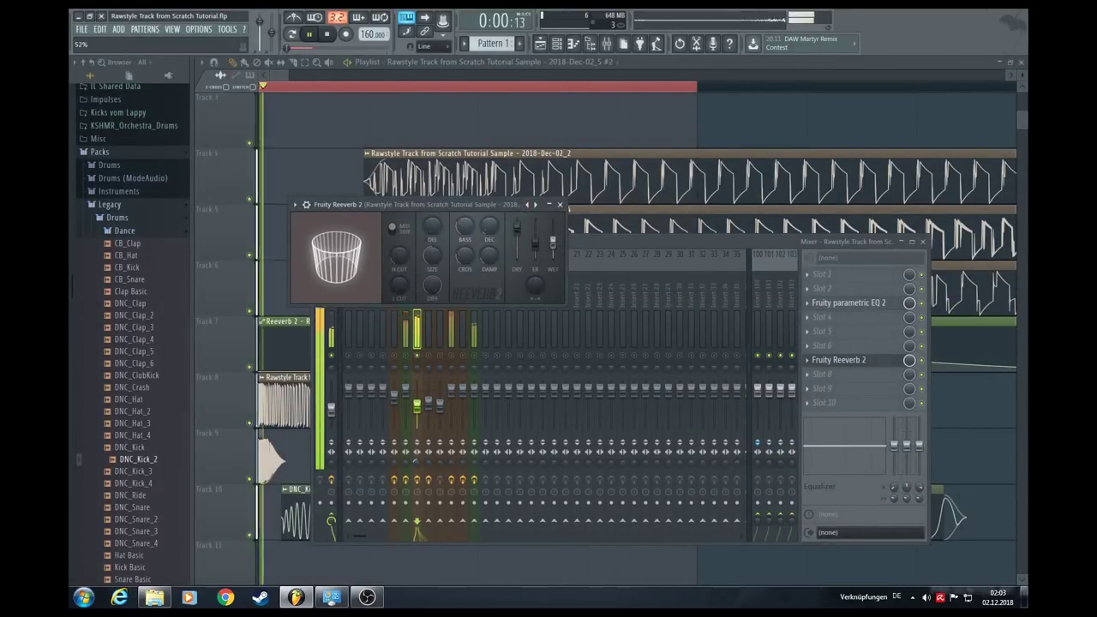
scroll(401, 288, up, 8)
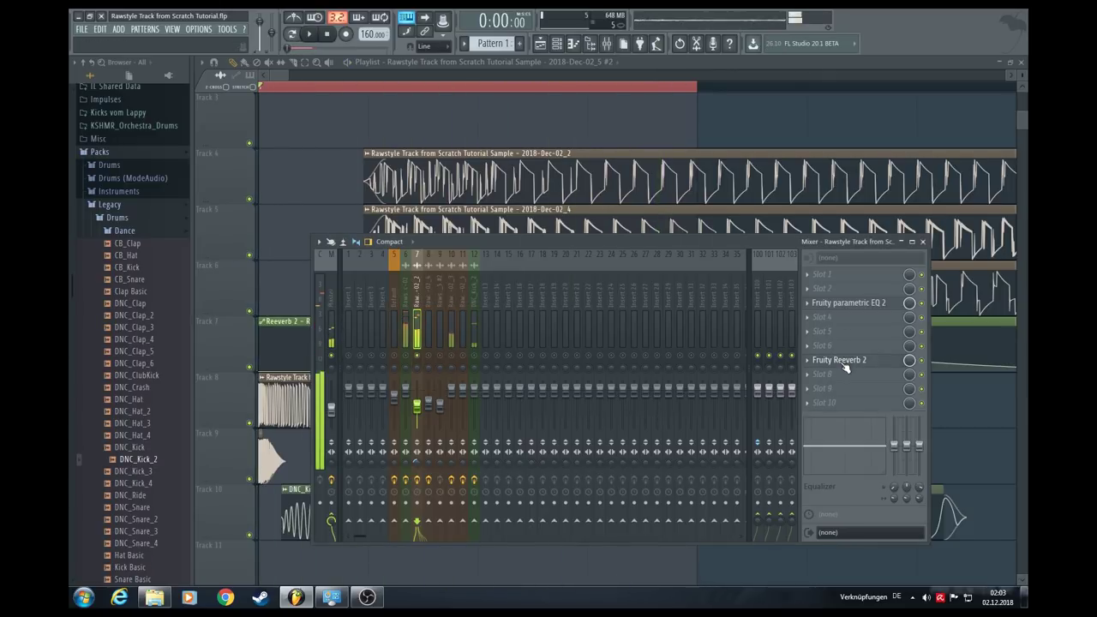
key(space)
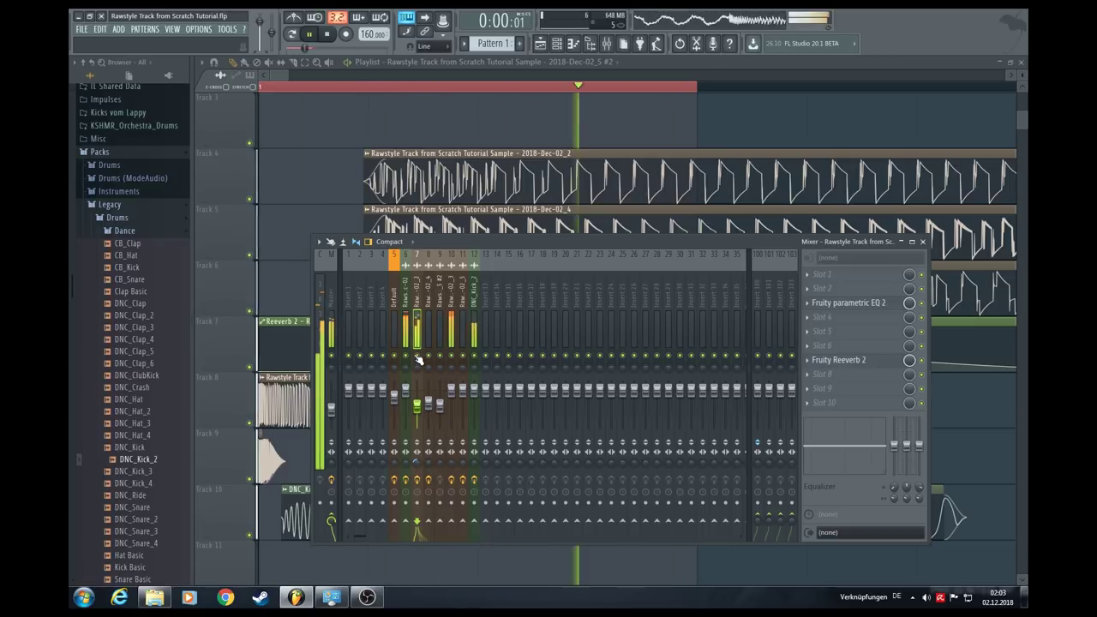
key(space)
key(F9)
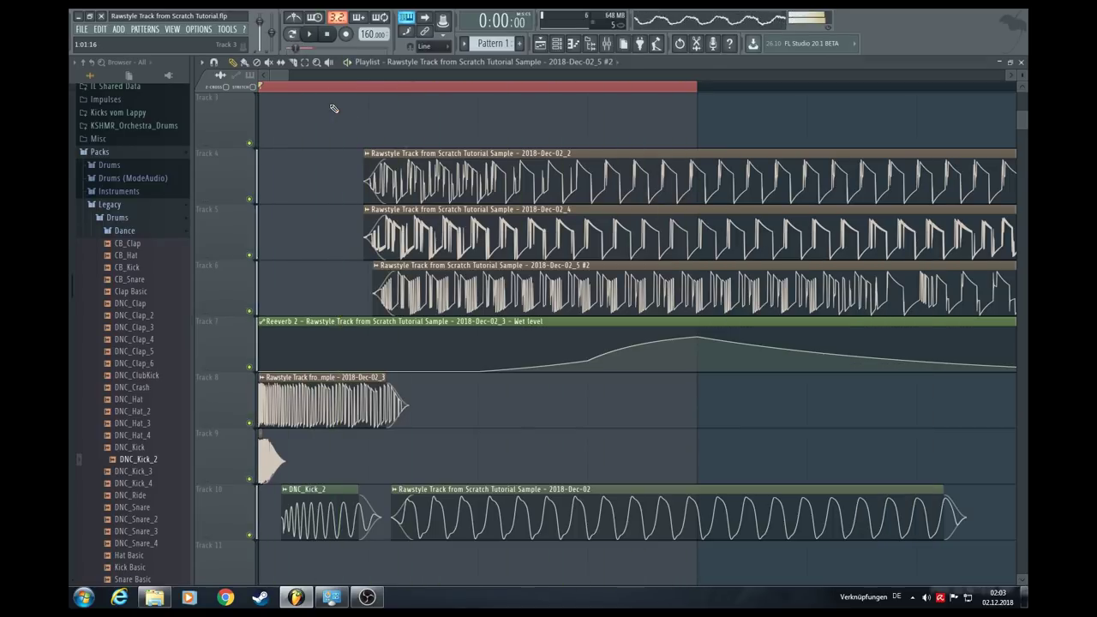
Select the three clips on tracks 4, 5 and 6 and shift them together to start at 1:02:00, testing other positions by ear
drag(369, 94, 438, 282)
key(space)
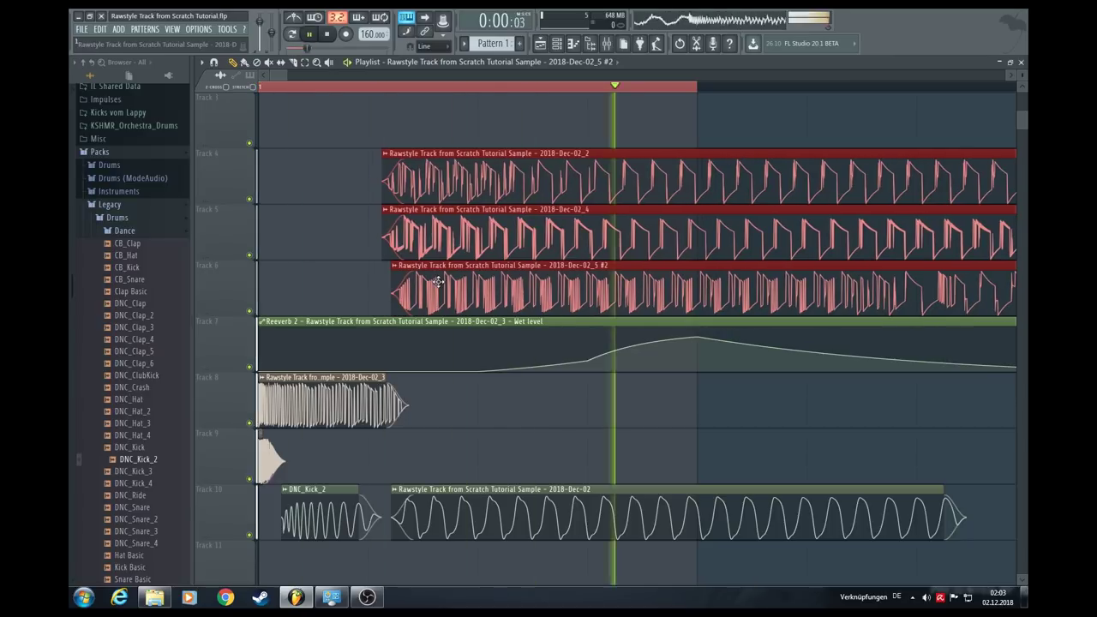
drag(452, 281, 500, 272)
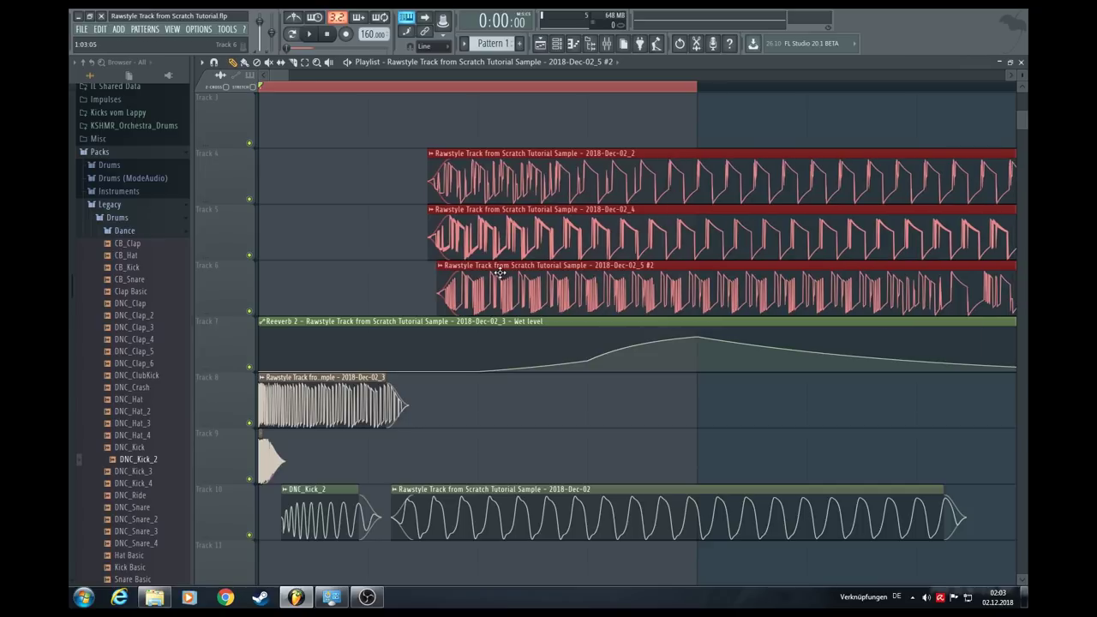
key(space)
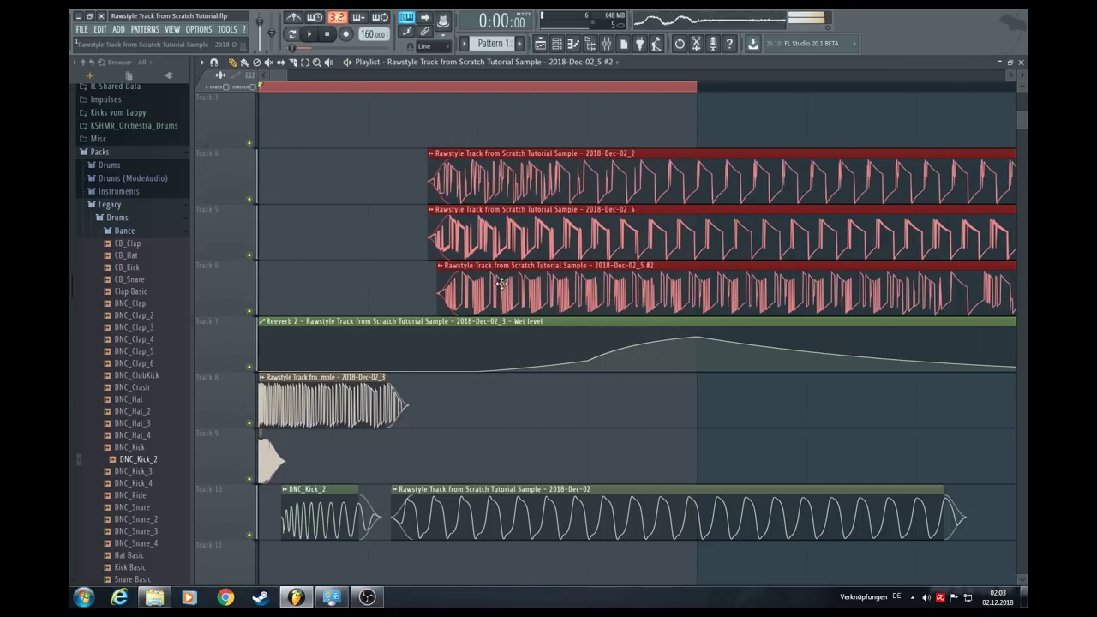
drag(494, 292, 437, 286)
key(space)
click(367, 177)
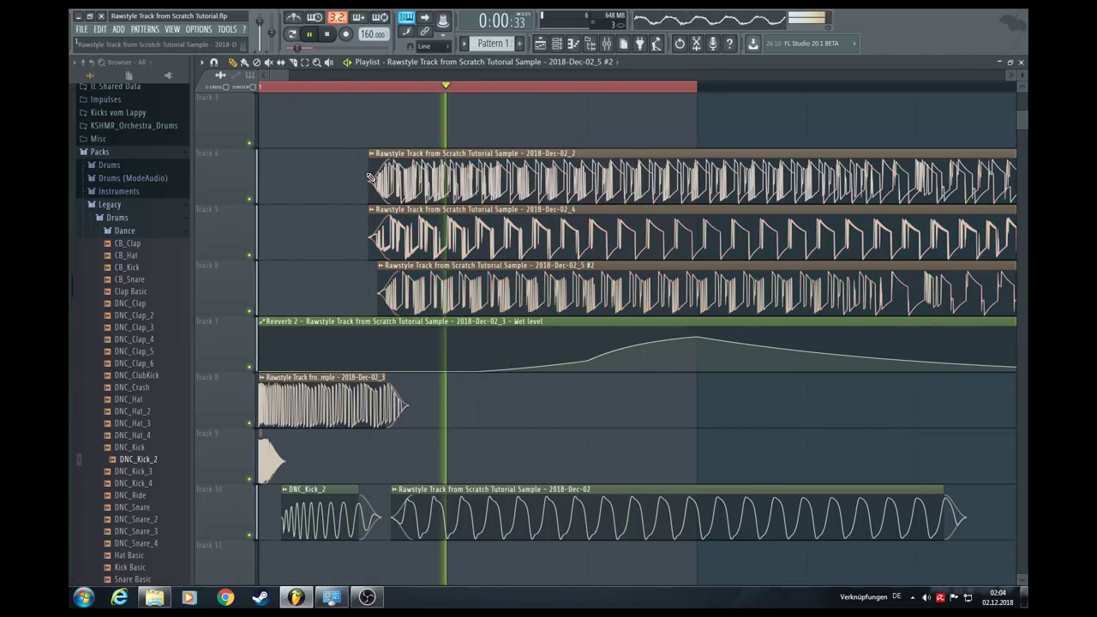
key(ctrl+z)
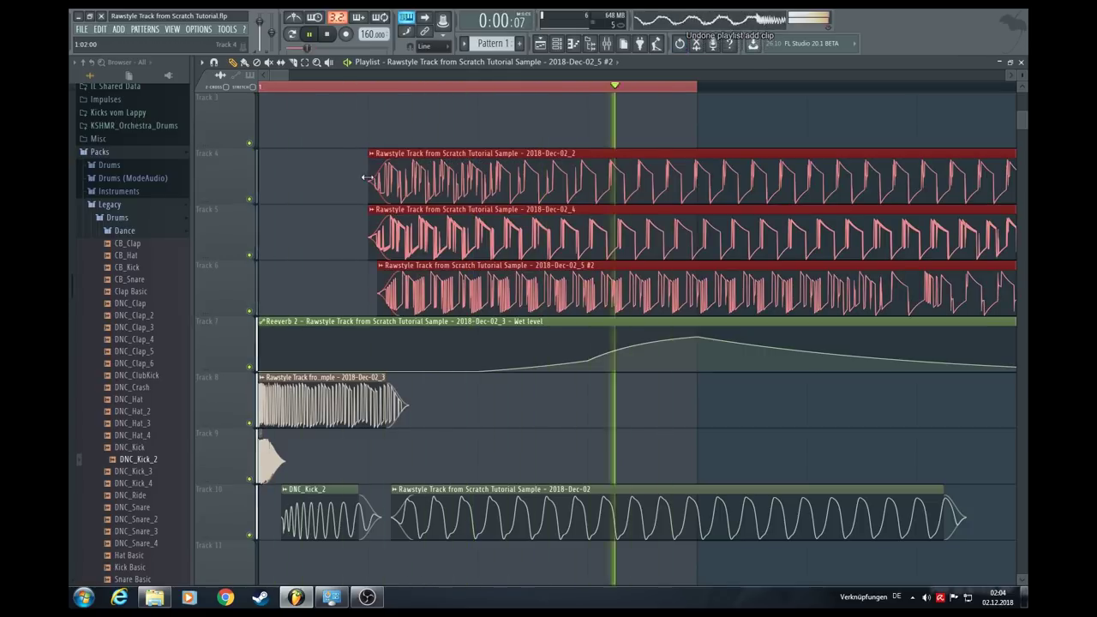
Trim the beginnings of the three selected clips and shift them to start in line with the long kick clip on track 10
drag(366, 177, 511, 177)
drag(603, 178, 568, 178)
key(space)
key(space)
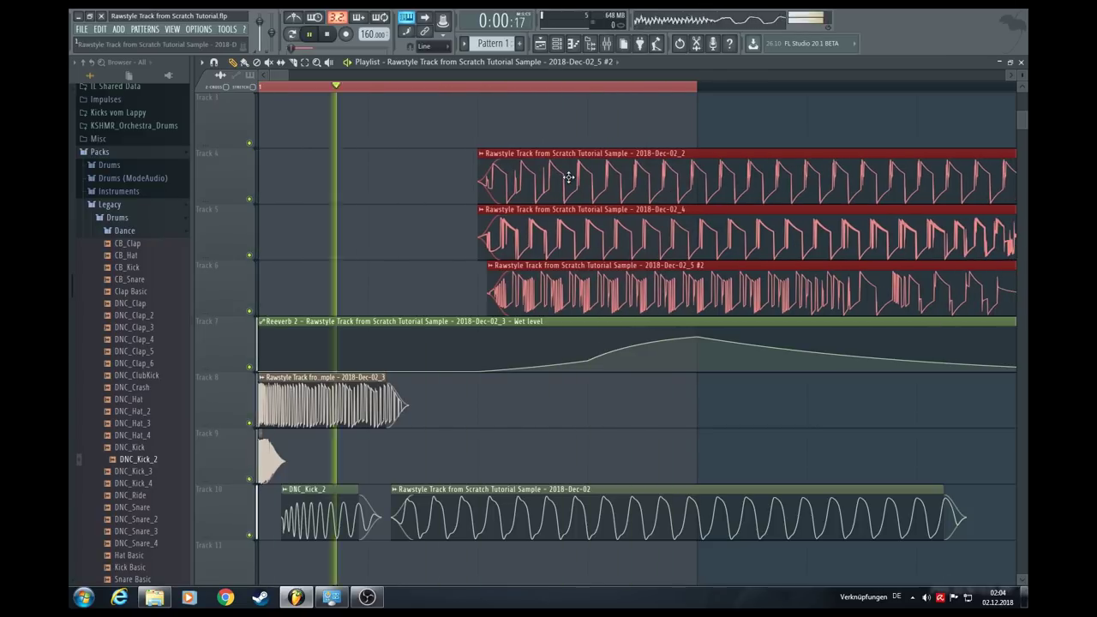
drag(588, 178, 511, 173)
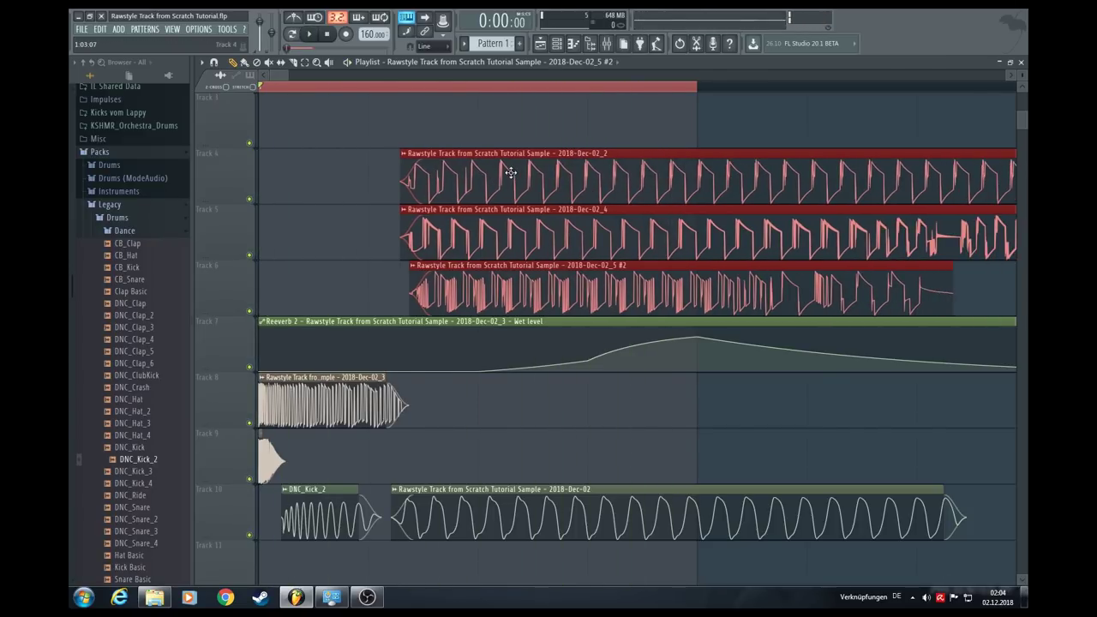
key(space)
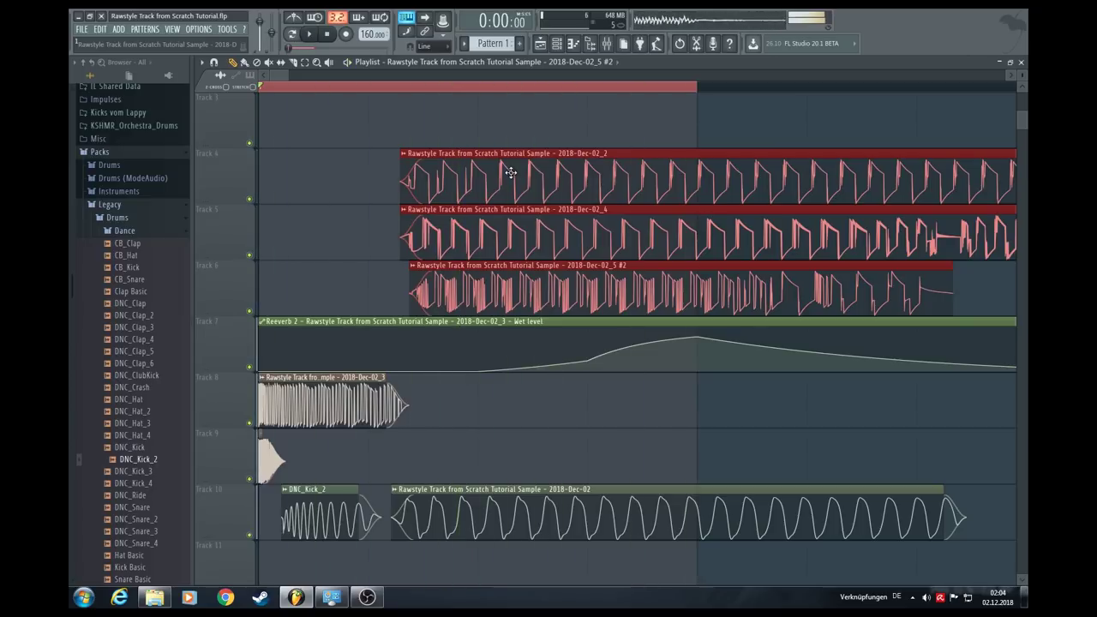
drag(520, 174, 598, 174)
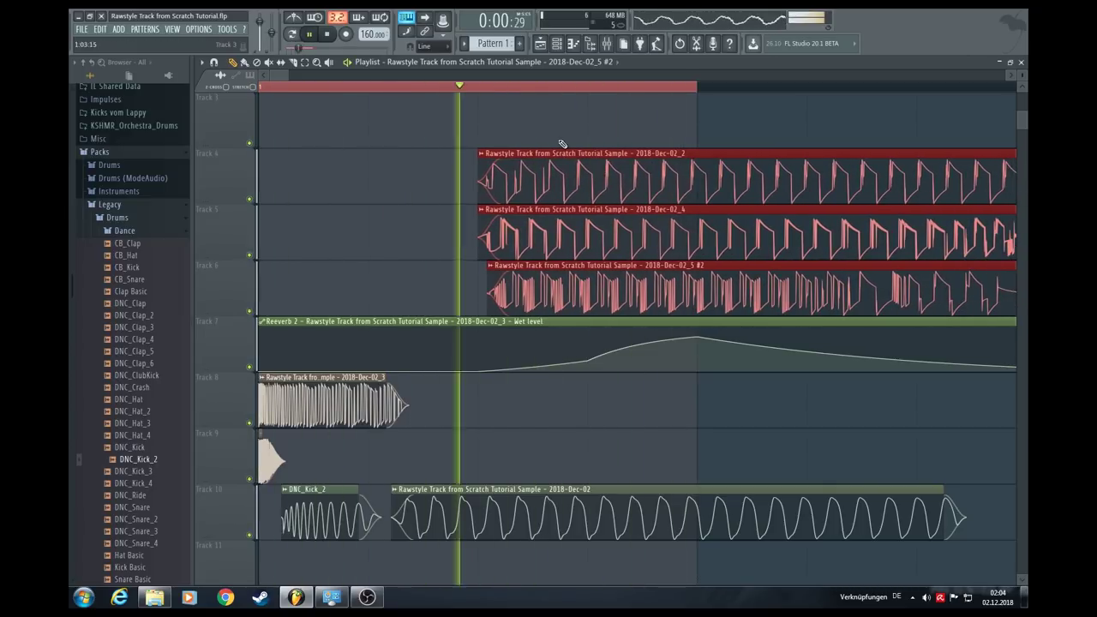
drag(554, 174, 470, 169)
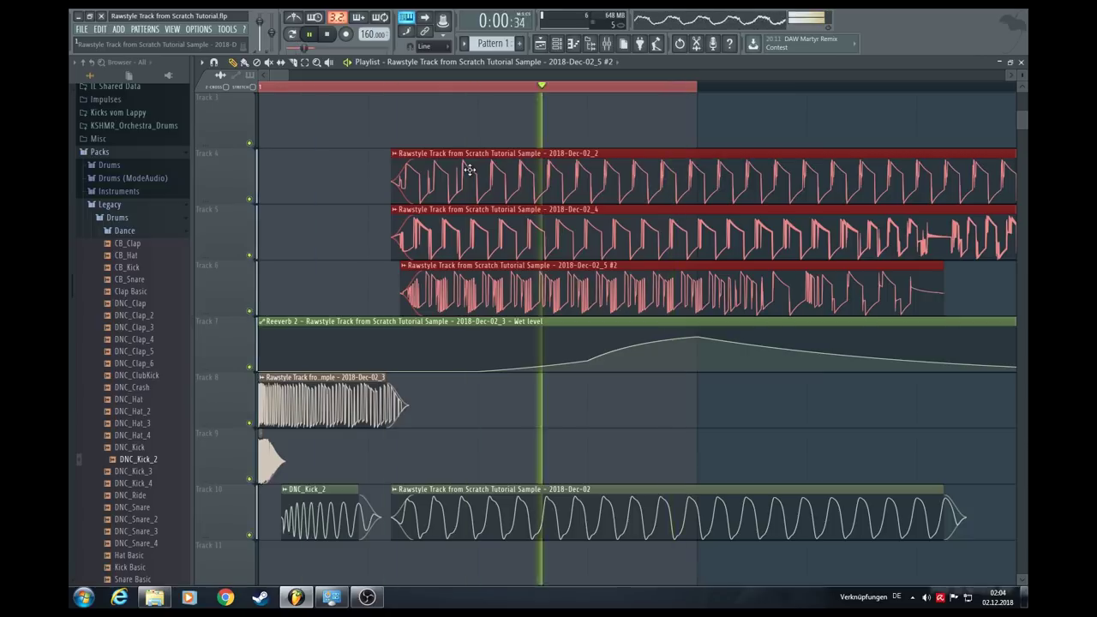
During playback, set the volume of mixer insert 7 to 64% and of insert 6 to 102%
key(F9)
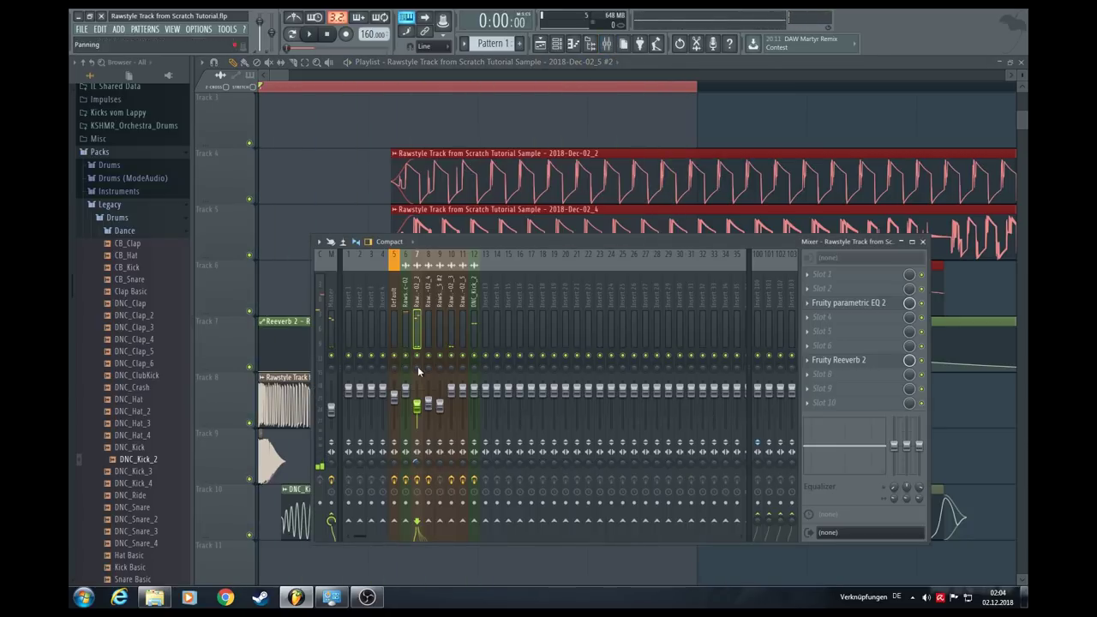
key(space)
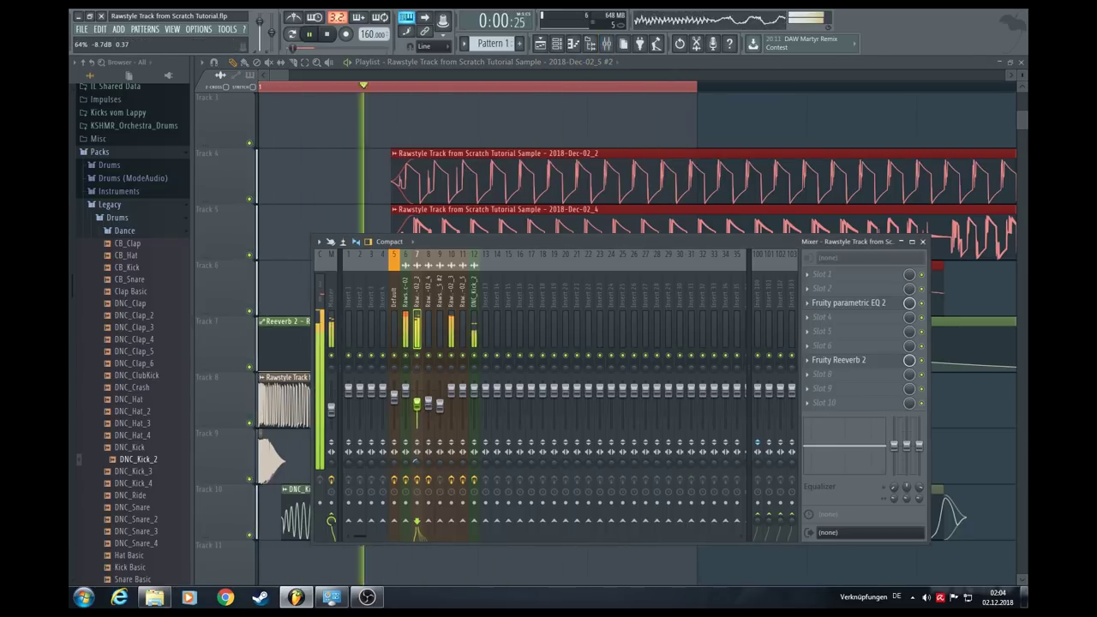
click(406, 388)
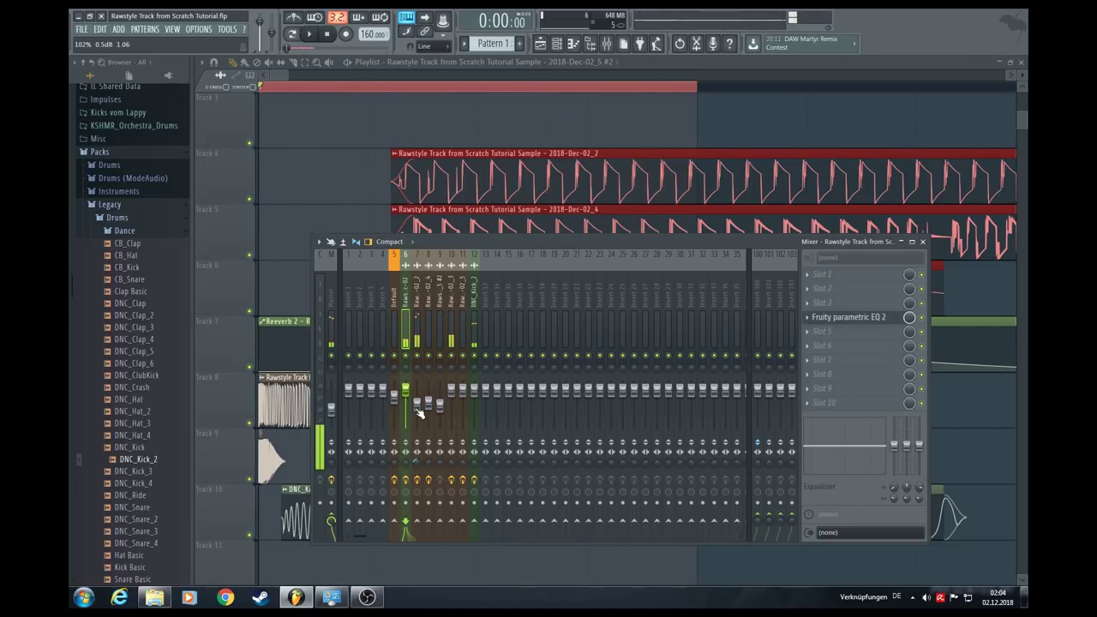
right_click(417, 410)
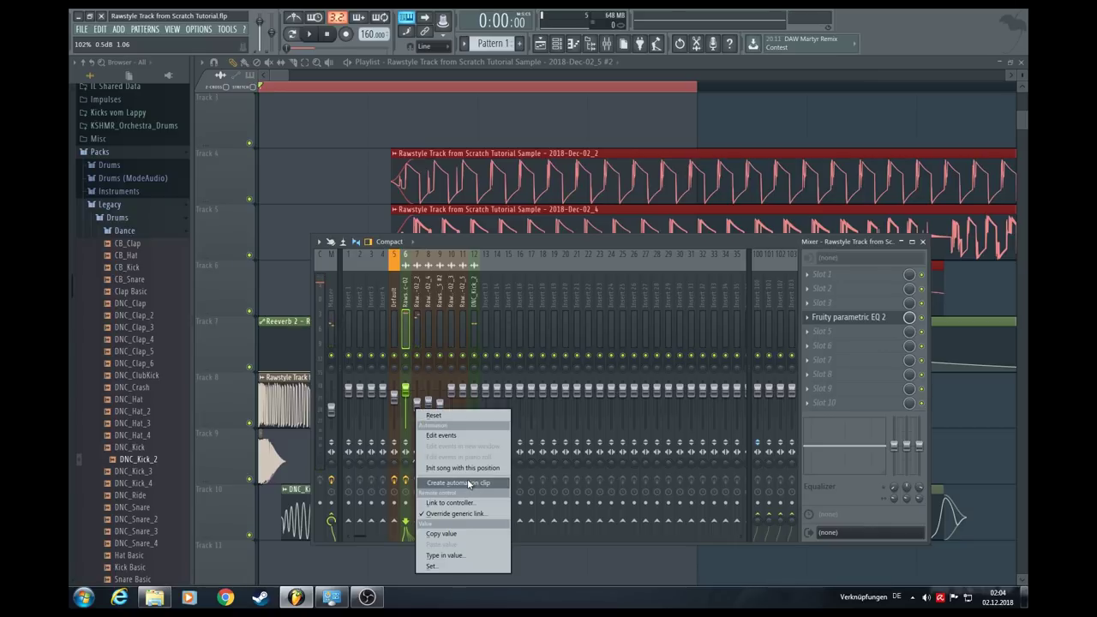
click(522, 247)
key(space)
key(space)
Create an automation clip for the wet level of Fruity Reeverb 2 on mixer insert 7
click(417, 336)
key(space)
key(space)
click(874, 364)
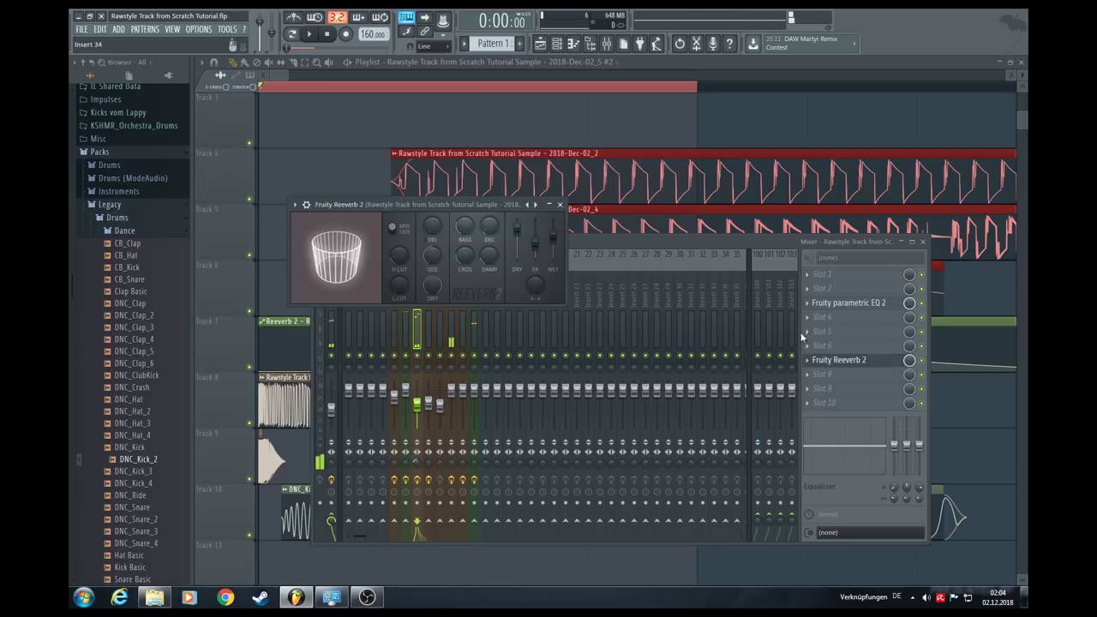
right_click(554, 242)
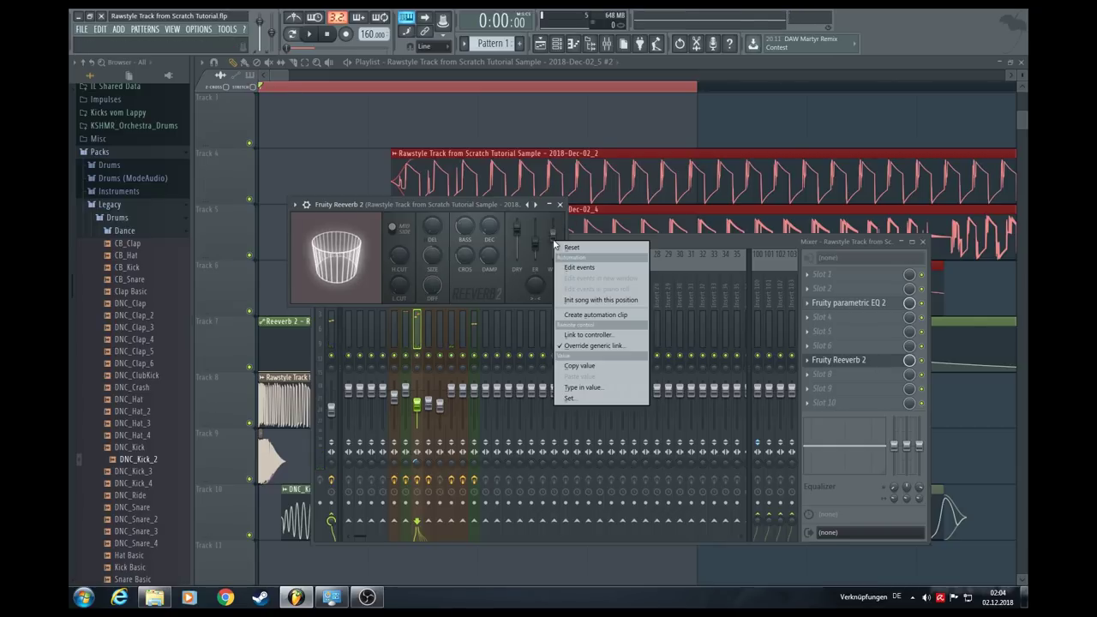
click(587, 316)
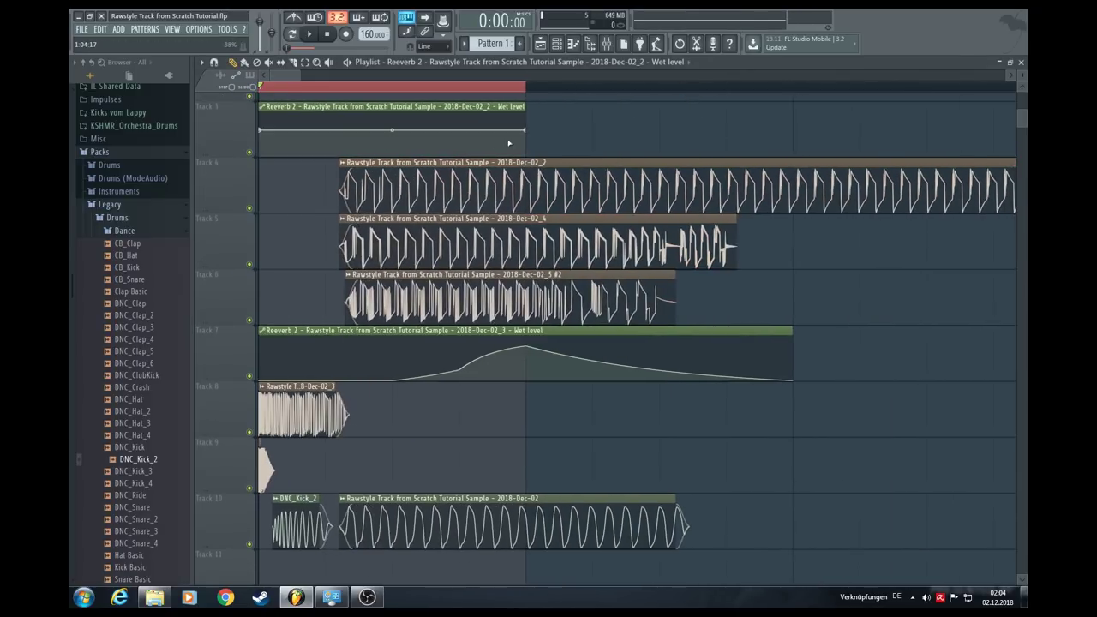
Extend the new wet-level automation clip to match track 7's automation length and shape it from zero to a peak at 1:03:00 and back to zero
drag(526, 131, 775, 132)
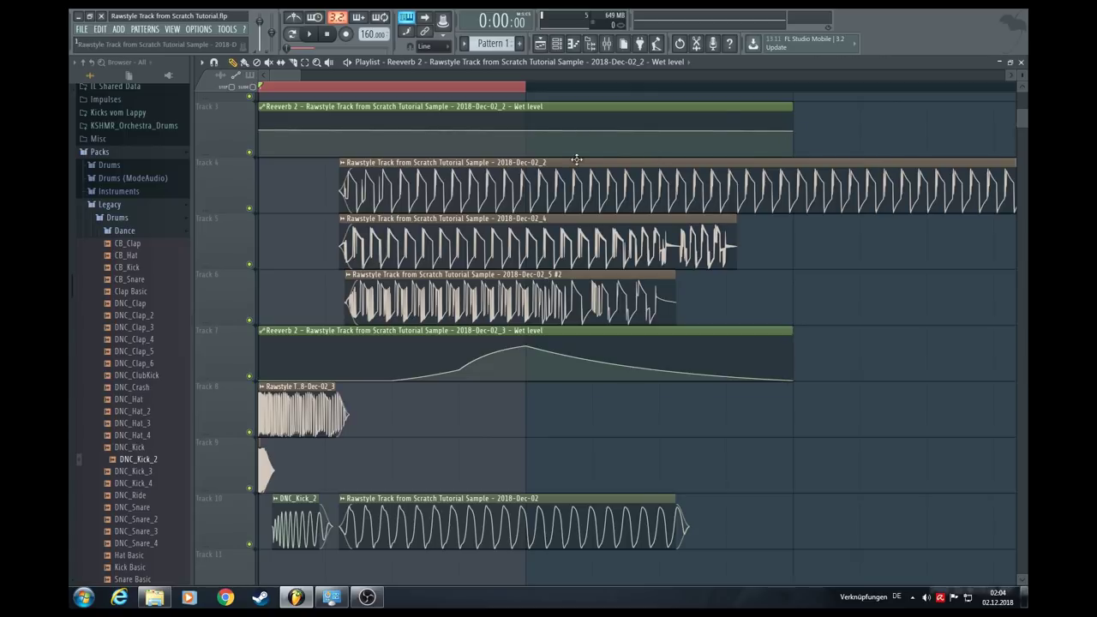
right_click(325, 155)
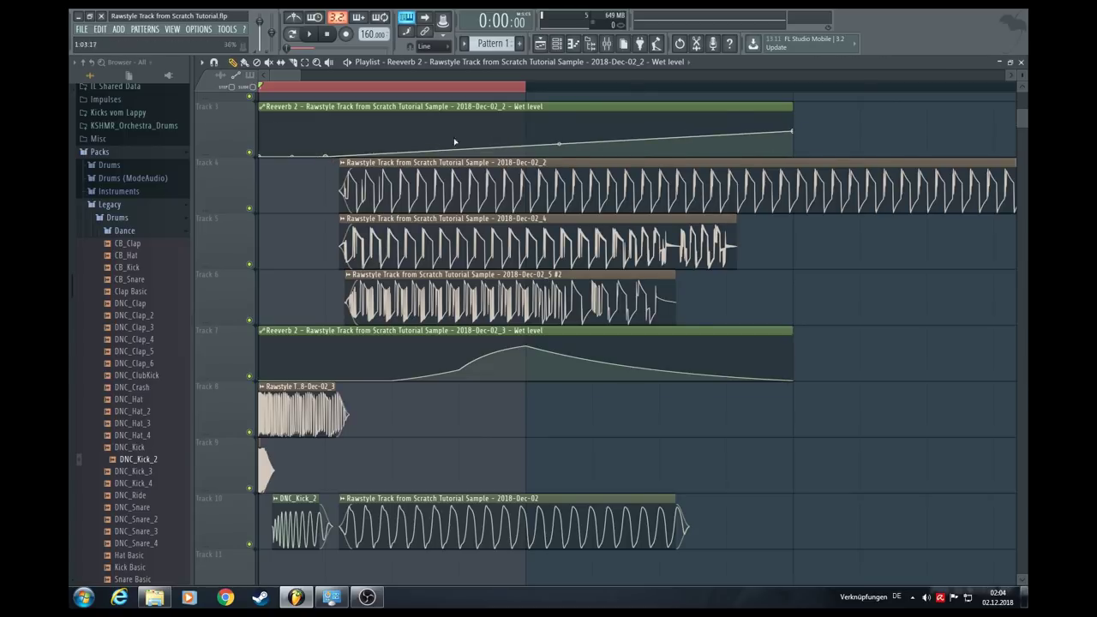
right_click(394, 131)
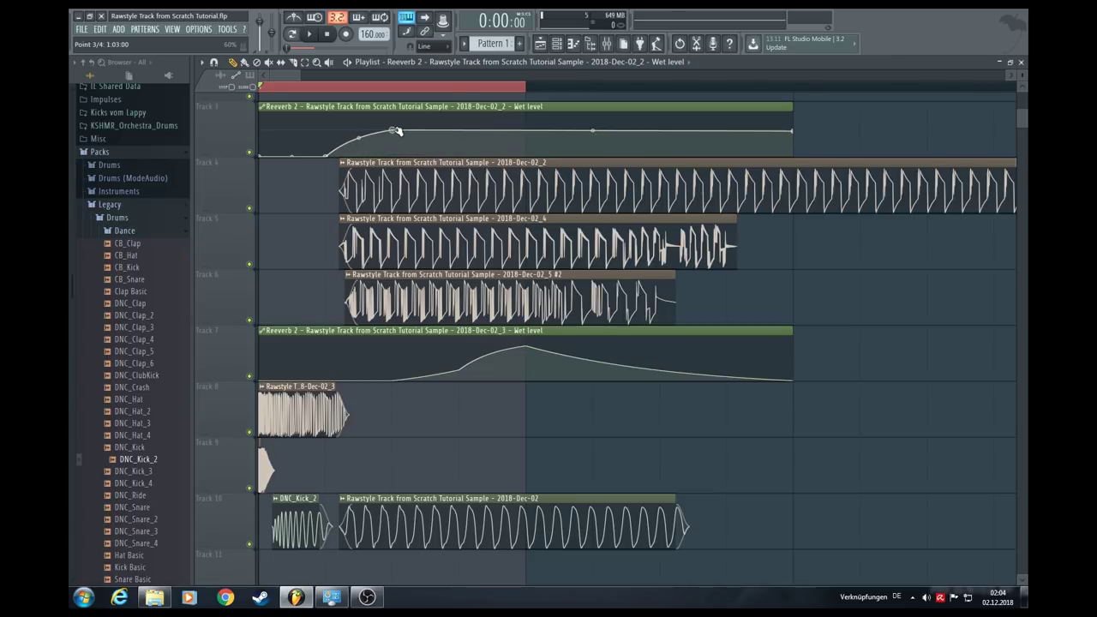
right_click(668, 155)
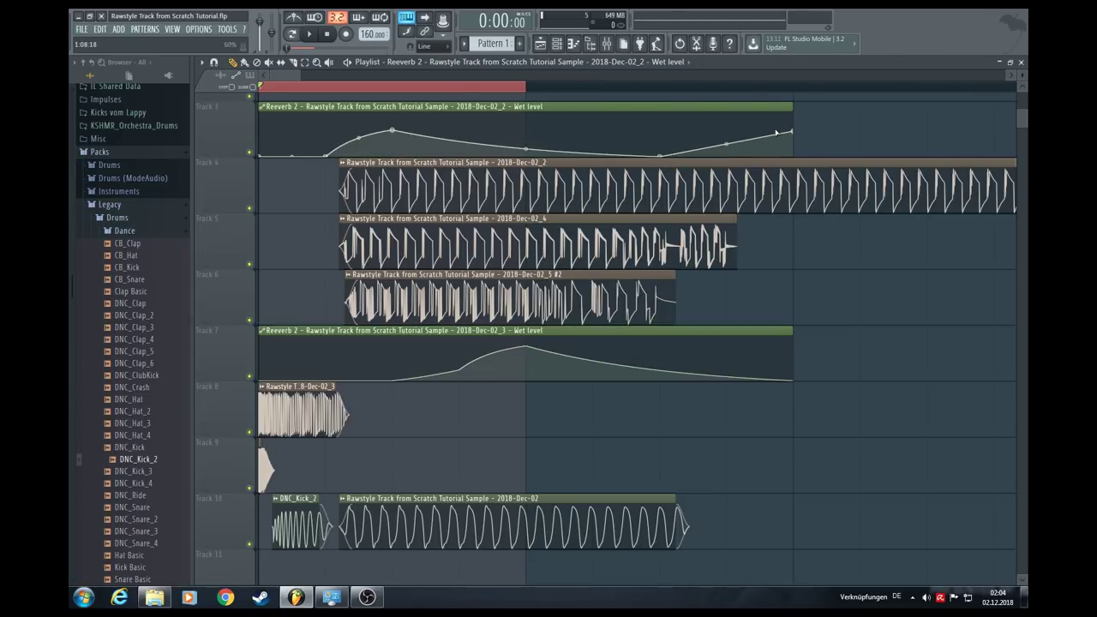
drag(733, 228, 665, 233)
key(ctrl+z)
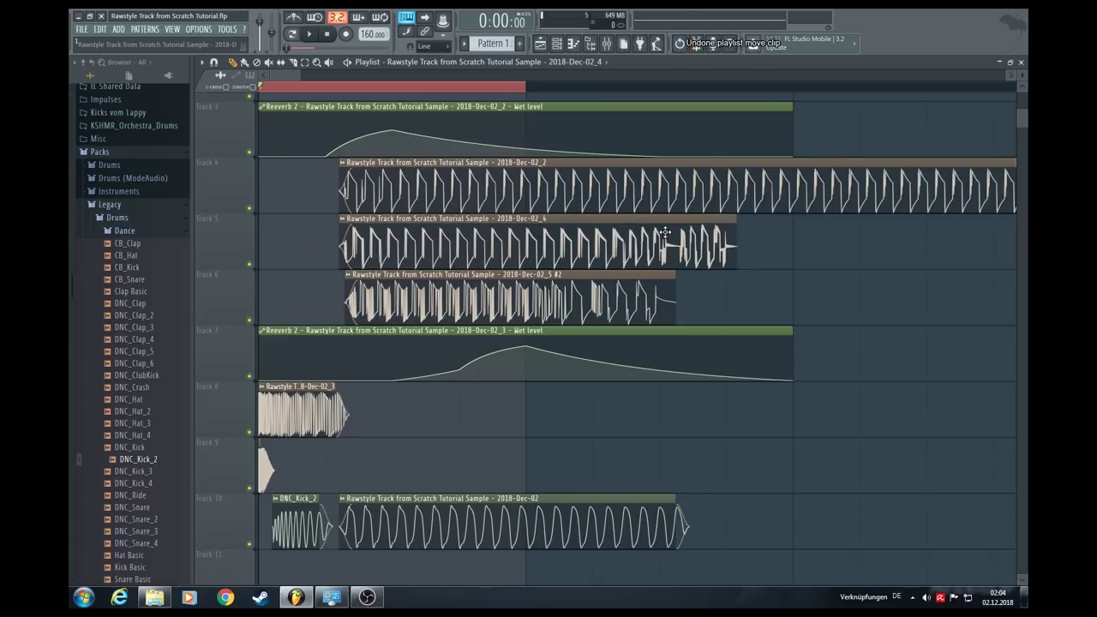
Shorten the audio clips on tracks 4, 5 and 6 from their ends, with track 6 the shortest, checking them in playback
drag(733, 241, 538, 293)
key(space)
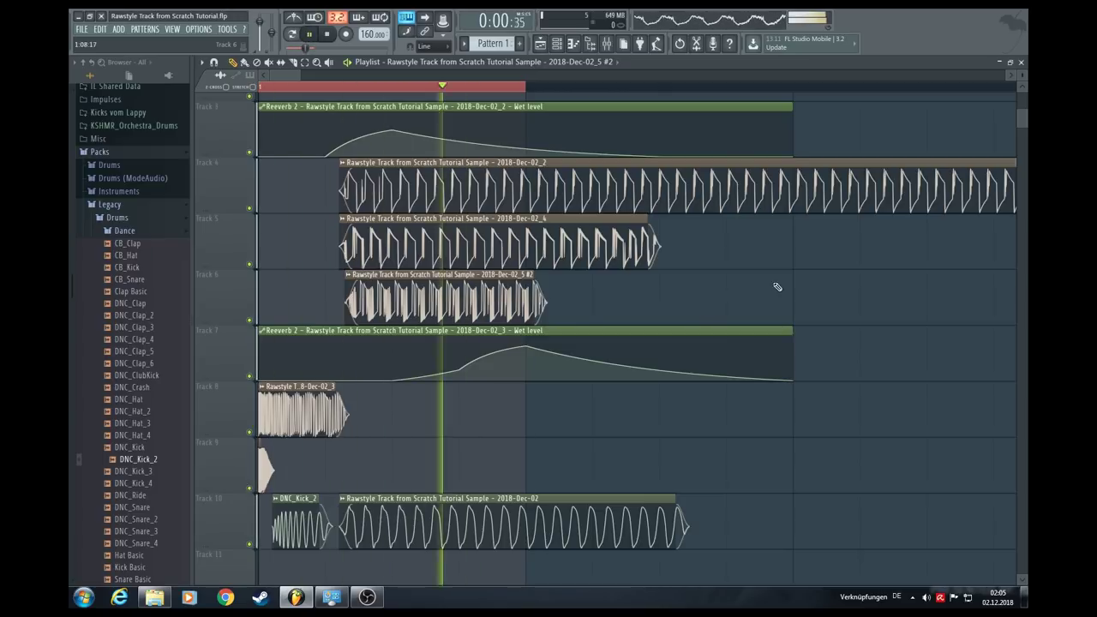
scroll(453, 90, down, 1)
scroll(453, 90, down, 1)
drag(949, 173, 514, 187)
key(space)
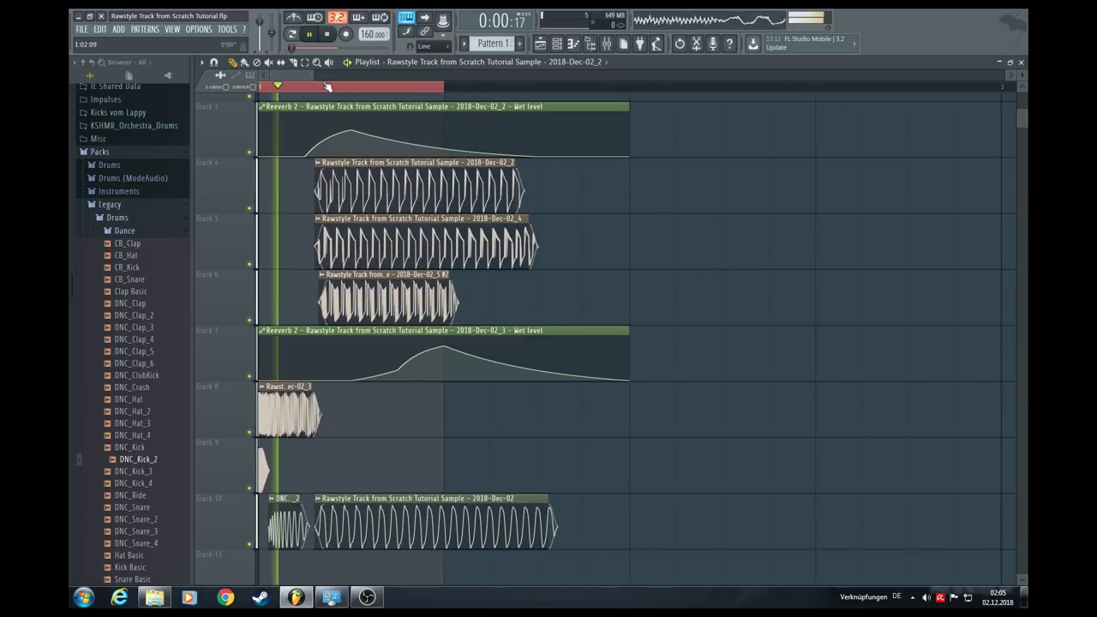
Audition the tail layers during playback by switching the mutes of tracks 4, 5 and 6 until only track 5 of them sounds
scroll(585, 91, up, 2)
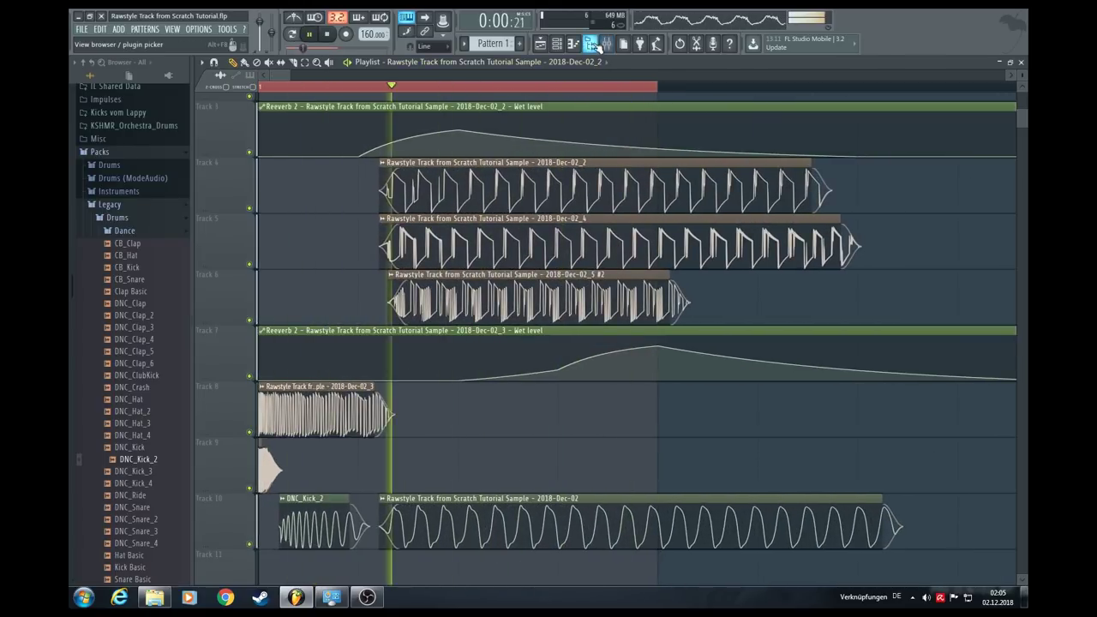
click(250, 210)
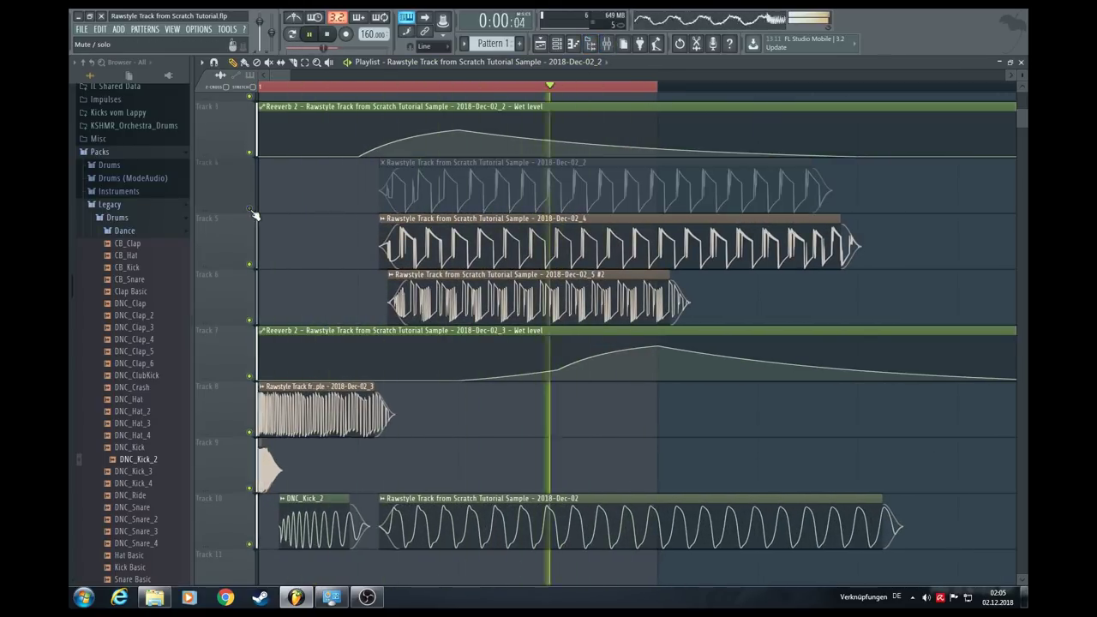
click(250, 210)
click(249, 264)
click(250, 318)
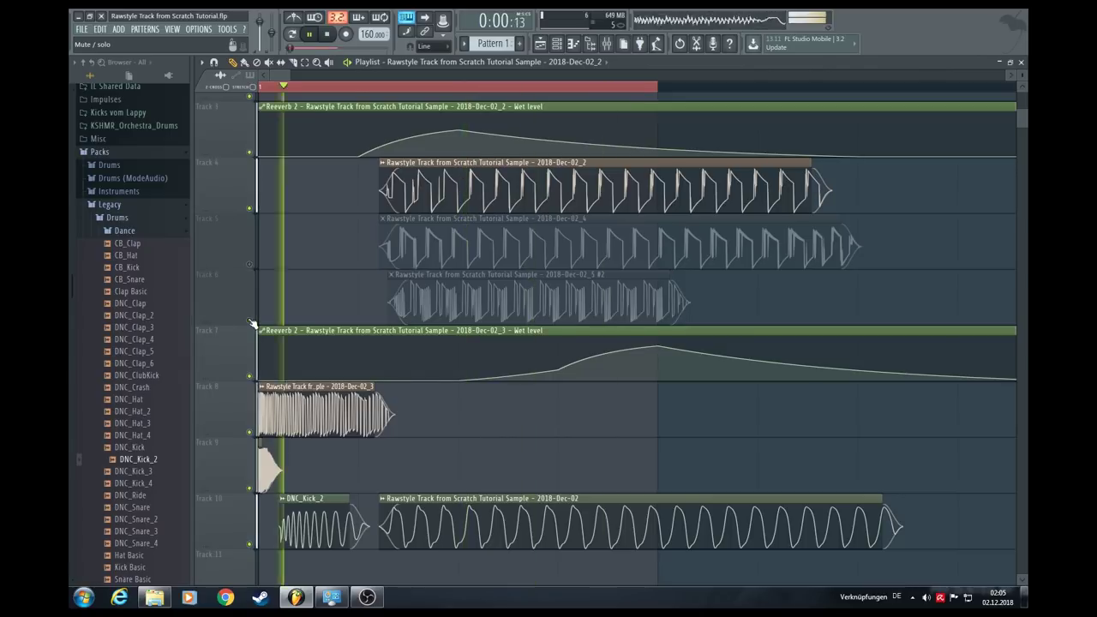
click(249, 264)
click(251, 210)
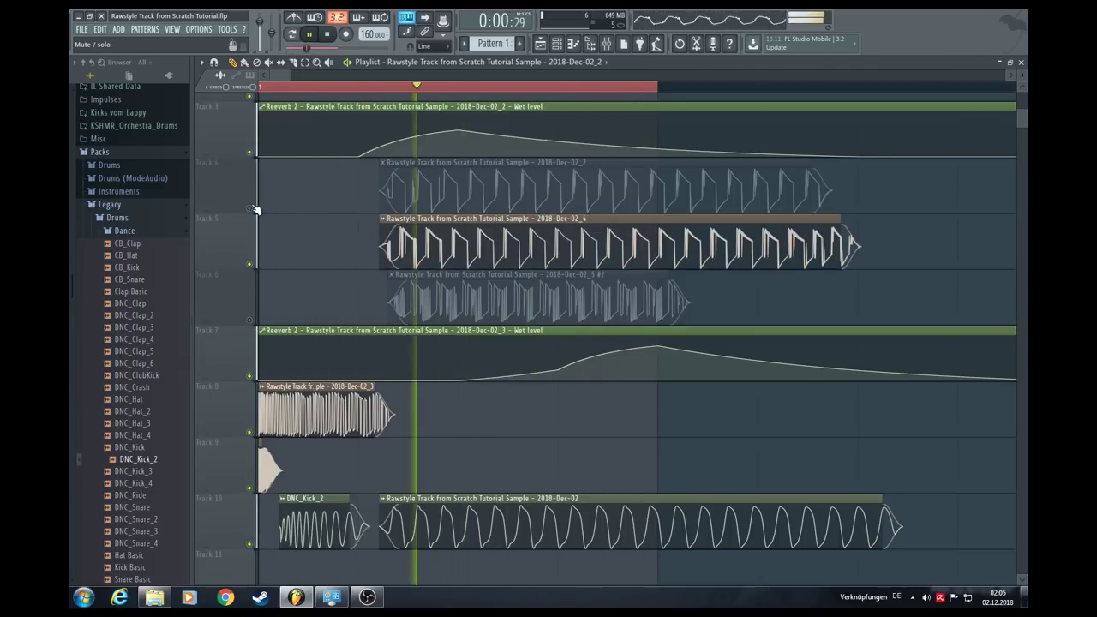
Unmute track 4 and nudge its clip slightly later so its waveform peaks line up with the track 5 clip
key(space)
drag(469, 244, 468, 244)
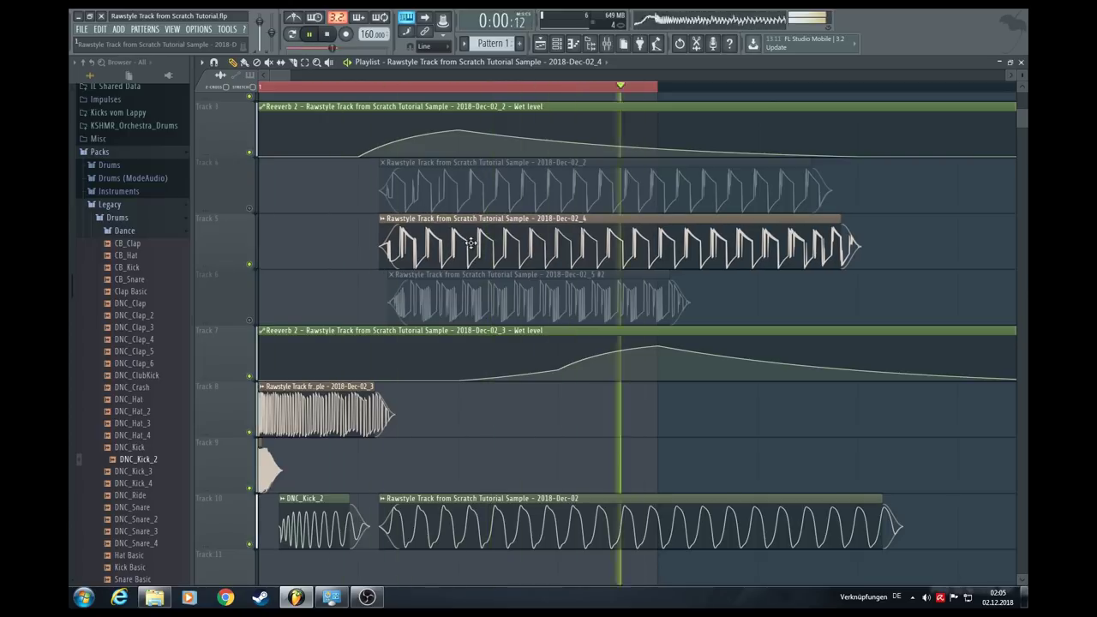
click(250, 208)
drag(433, 191, 441, 190)
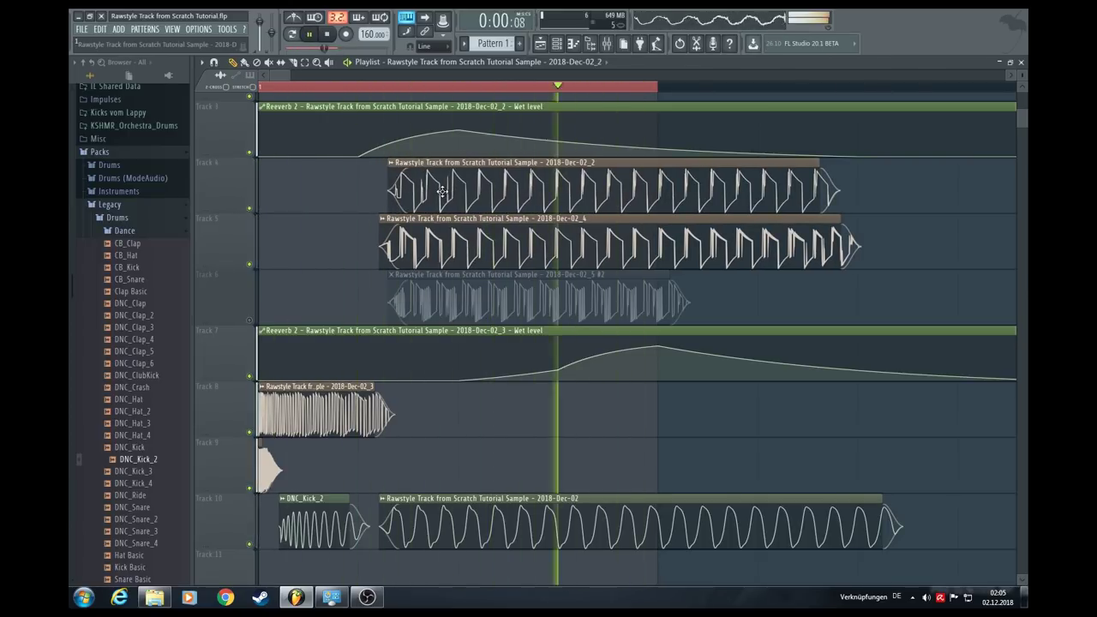
key(space)
drag(514, 191, 521, 191)
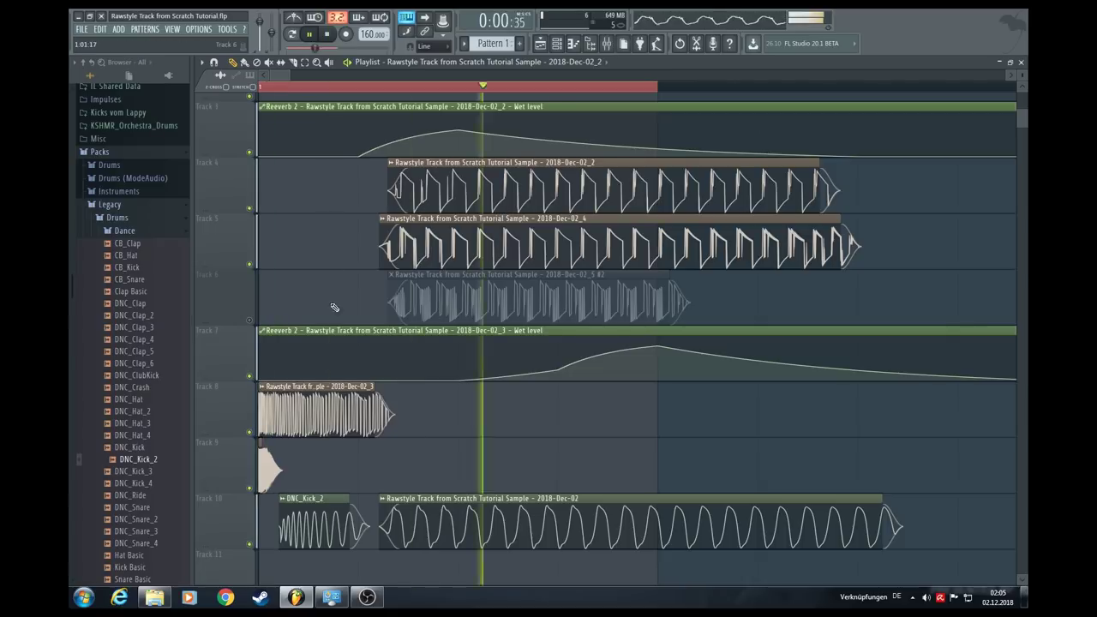
Unmute track 6 and raise the channel volume of its audio clip during playback
click(250, 320)
click(496, 301)
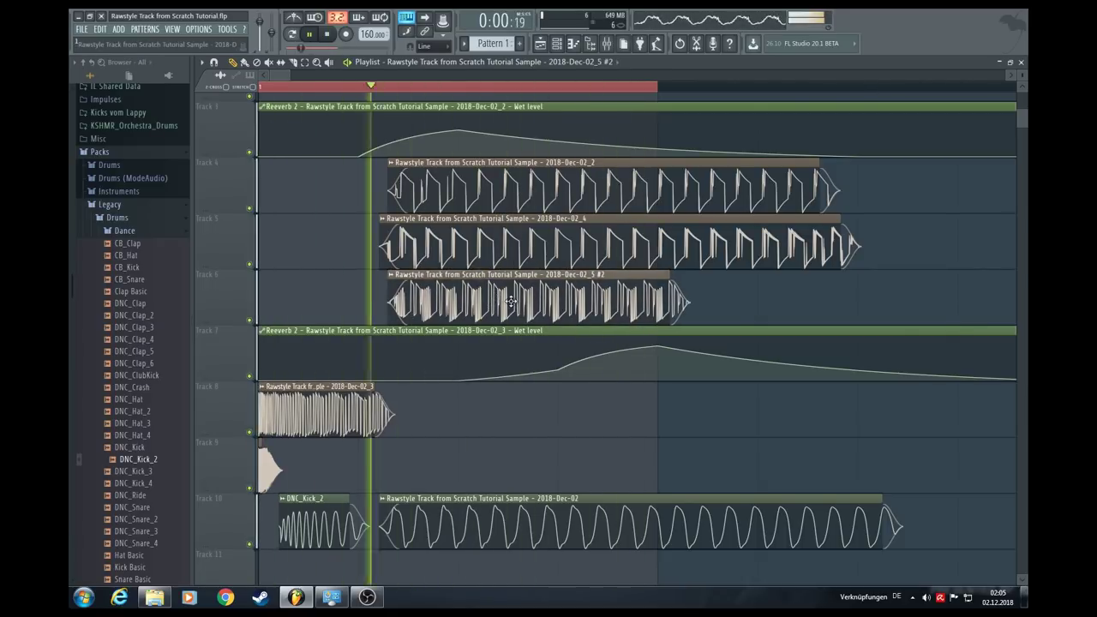
double_click(514, 301)
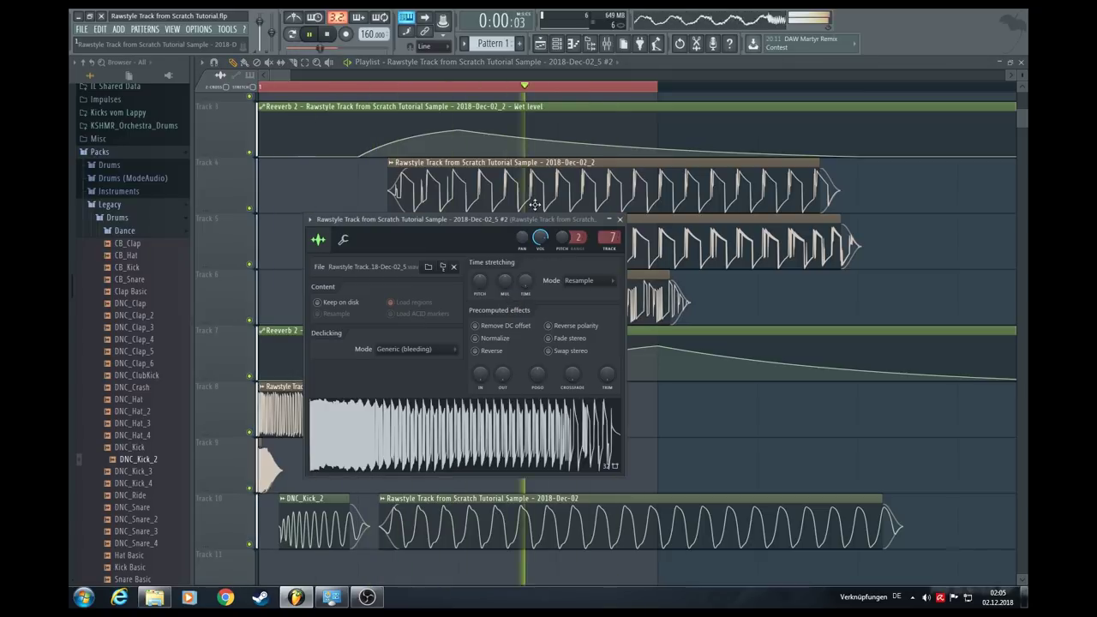
drag(540, 237, 540, 224)
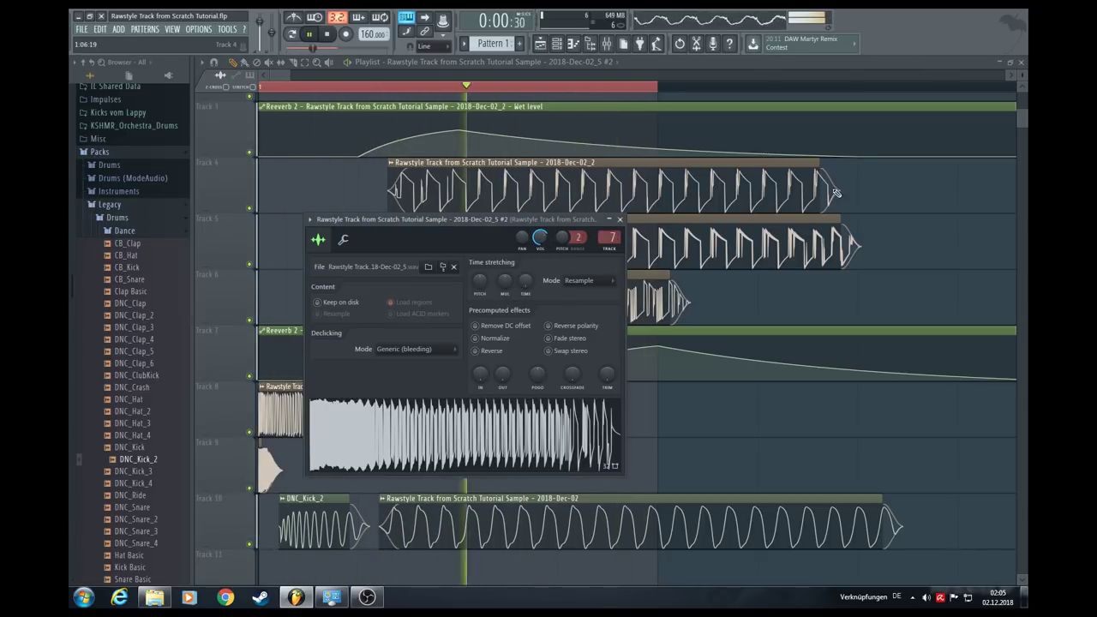
click(620, 219)
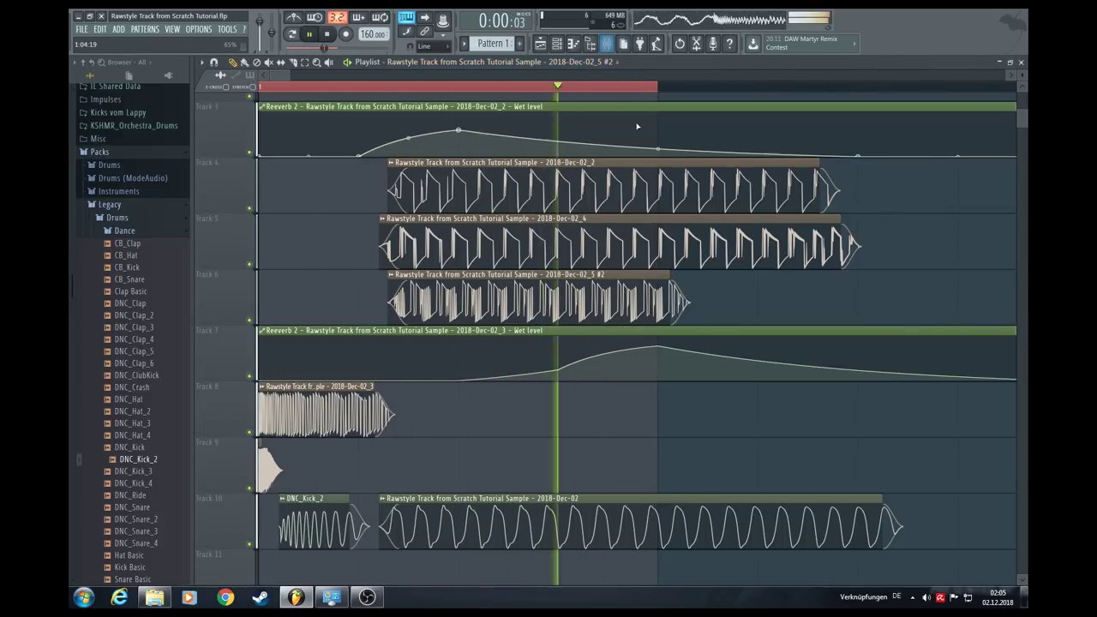
Raise the track 3 reverb wet-level curve at 1:05:00 and slightly lower its point at 1:03:00
drag(659, 148, 658, 134)
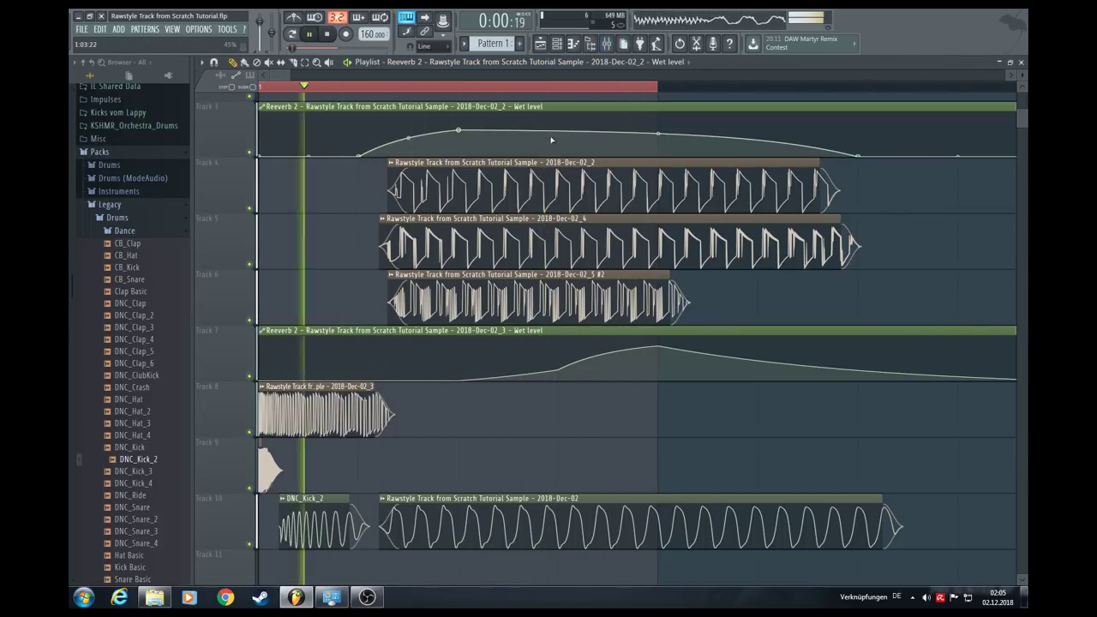
drag(459, 130, 460, 135)
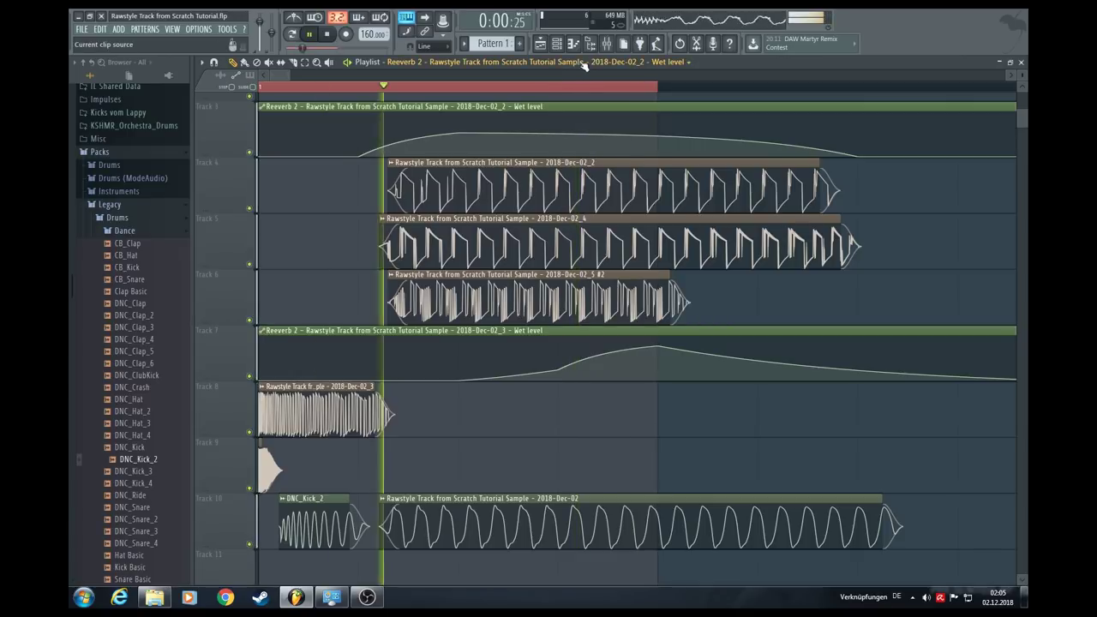
click(606, 43)
scroll(634, 196, up, 1)
key(space)
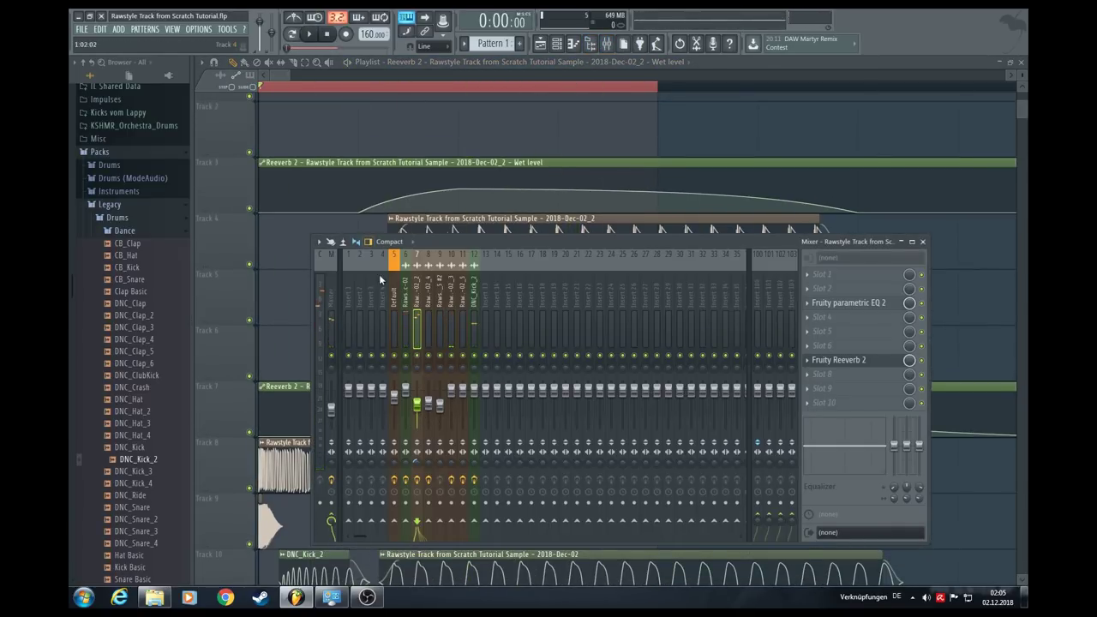
Extend the playlist time selection to 1:09:00 and create an automation clip for the volume of mixer insert 7
drag(334, 78, 247, 82)
scroll(361, 90, down, 2)
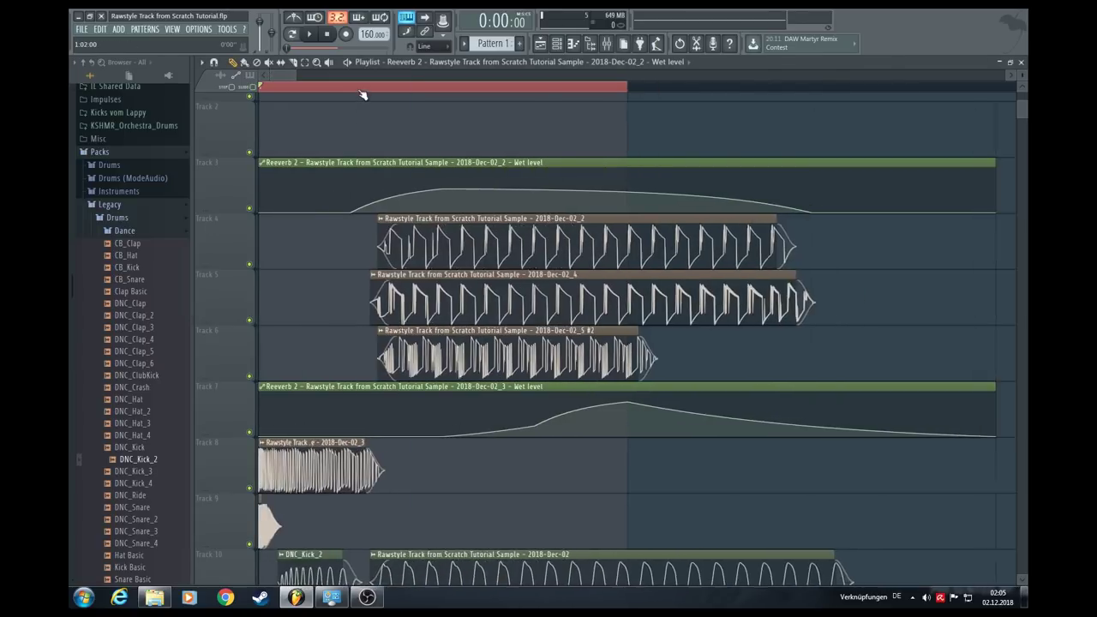
drag(866, 91, 867, 93)
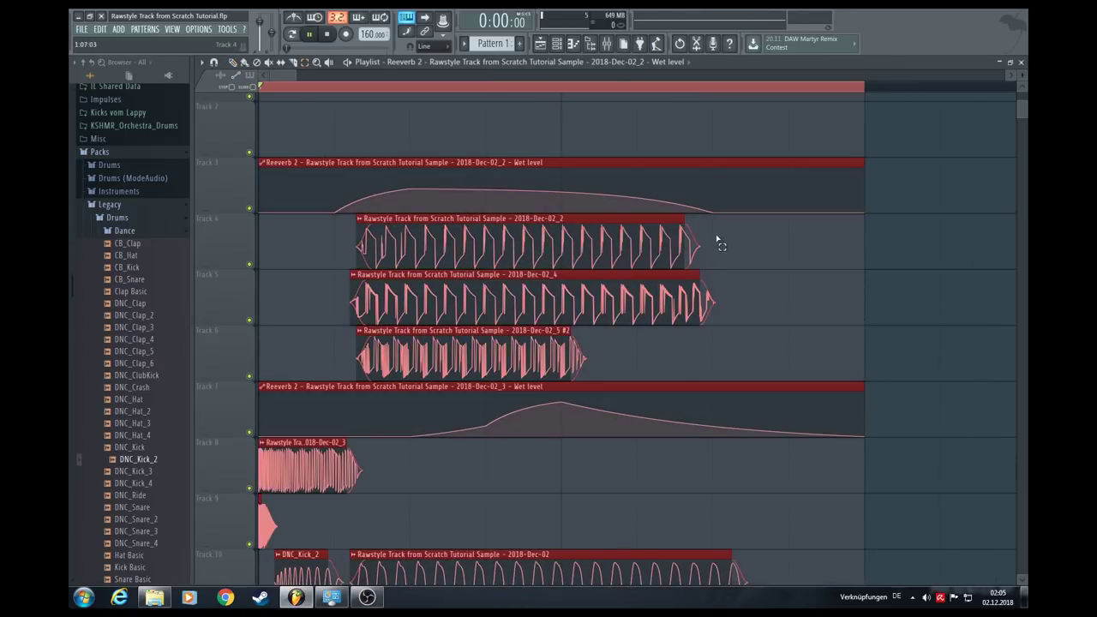
key(space)
click(843, 282)
click(606, 44)
key(space)
right_click(417, 405)
click(457, 485)
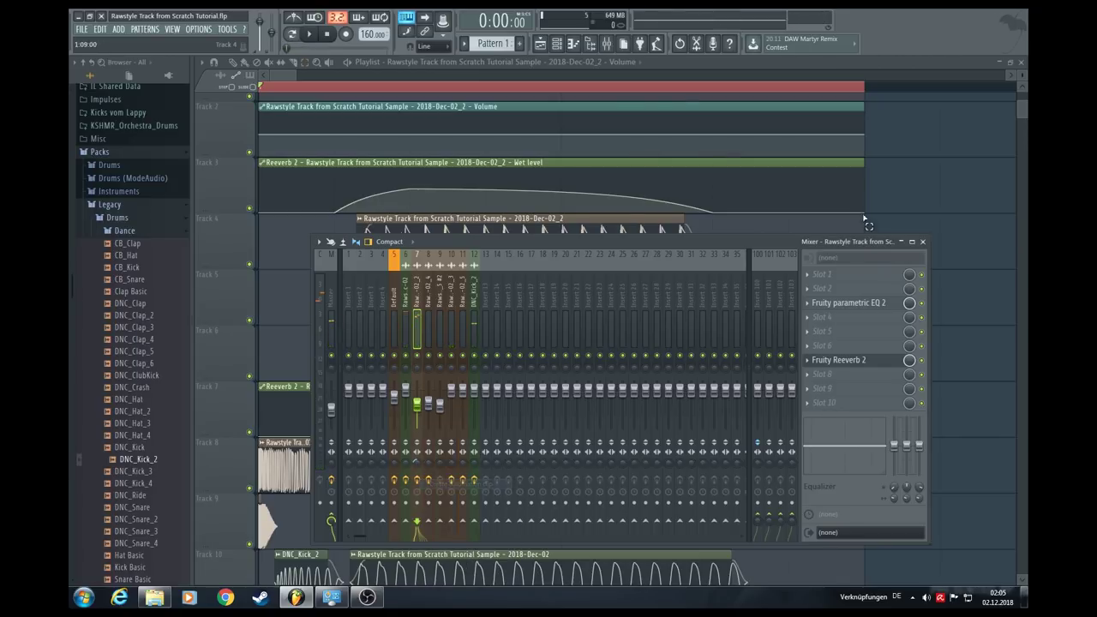
With 1/4 step snapping, shape the track 2 volume automation from zero, curving up to a peak at 1:05:00 and falling back to zero
click(579, 127)
drag(1023, 74, 1022, 63)
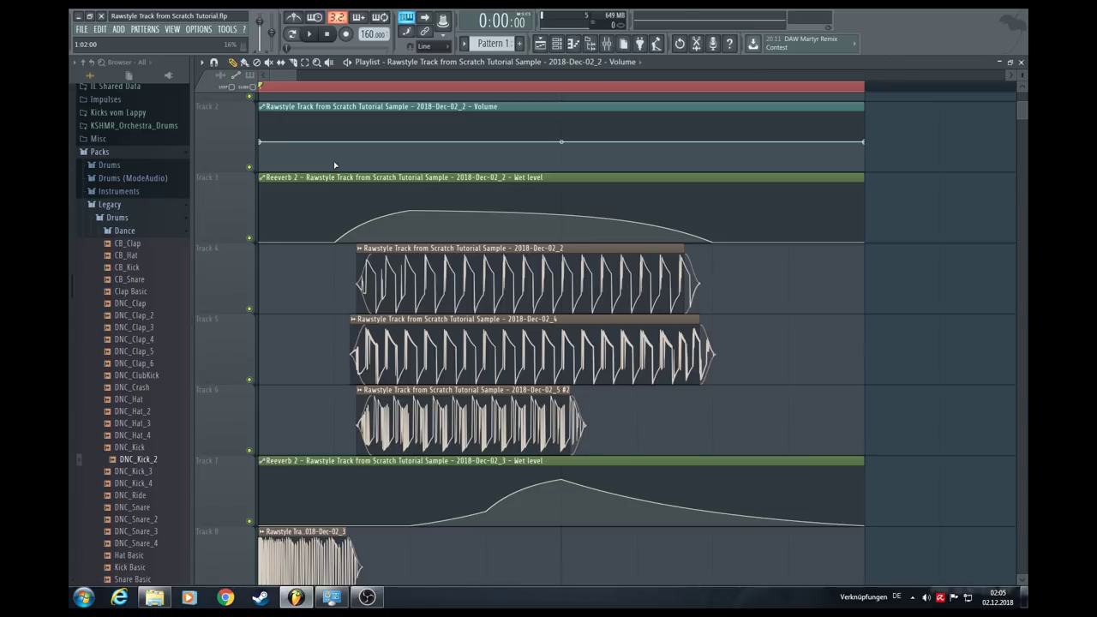
drag(263, 141, 261, 172)
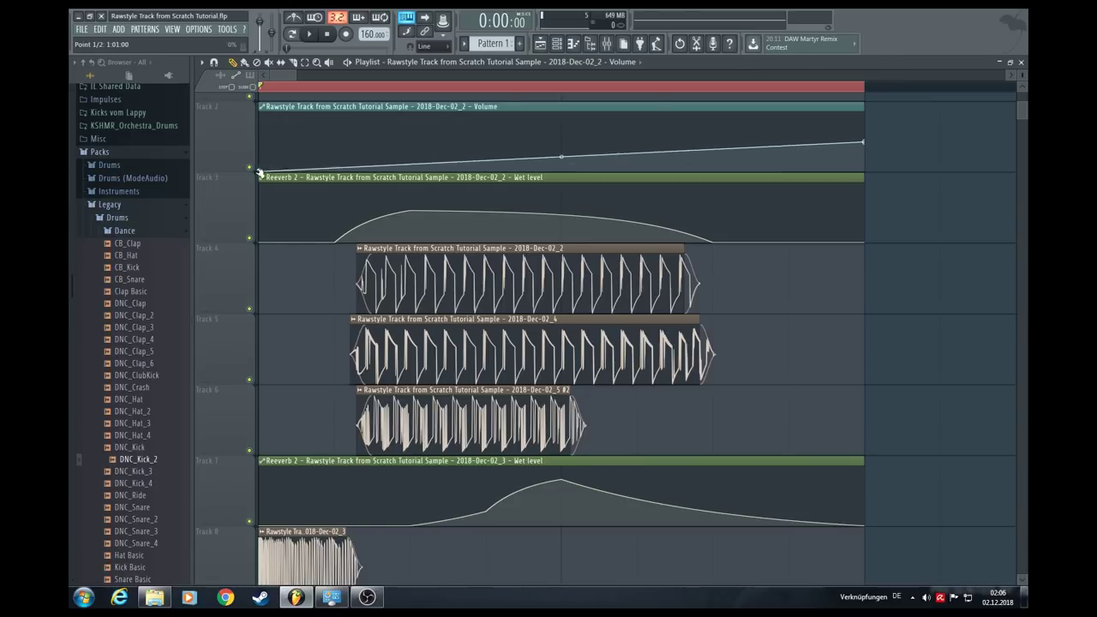
click(432, 46)
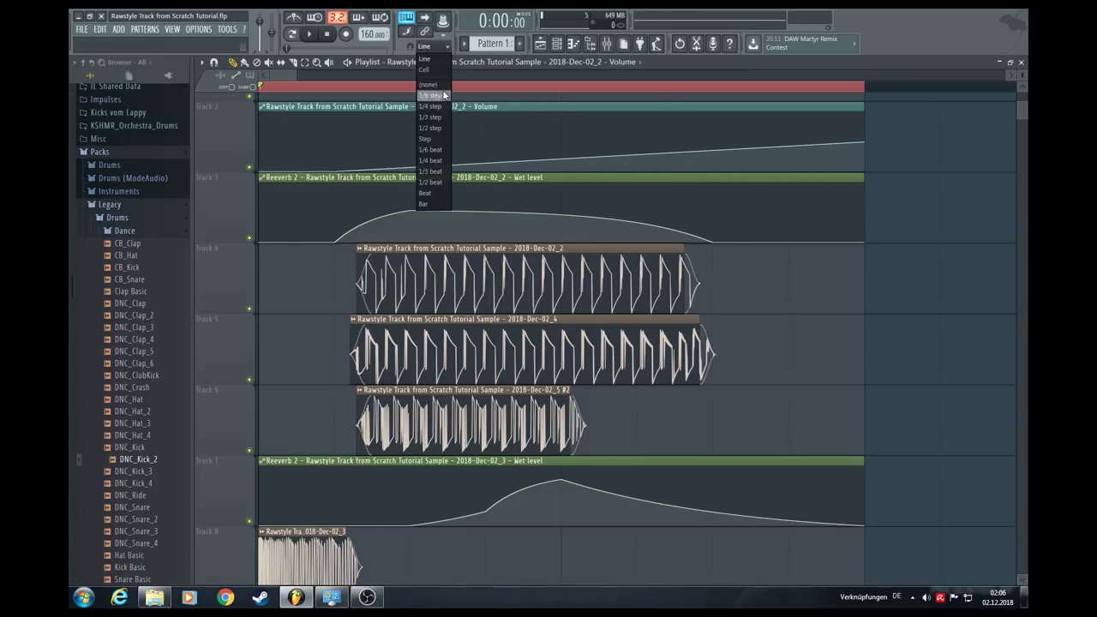
click(435, 107)
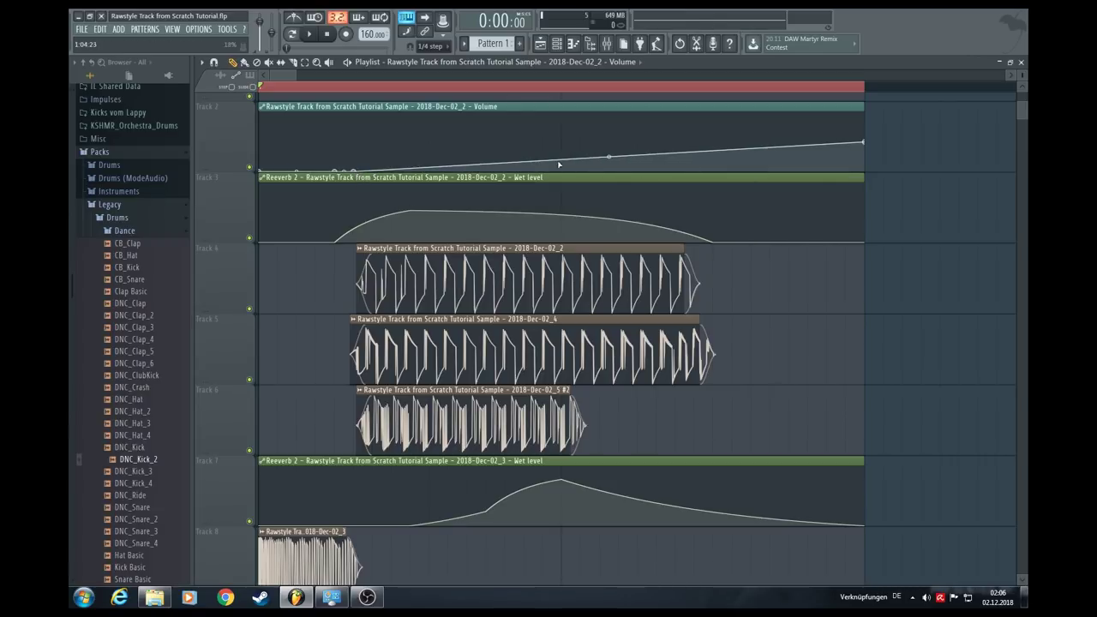
click(561, 133)
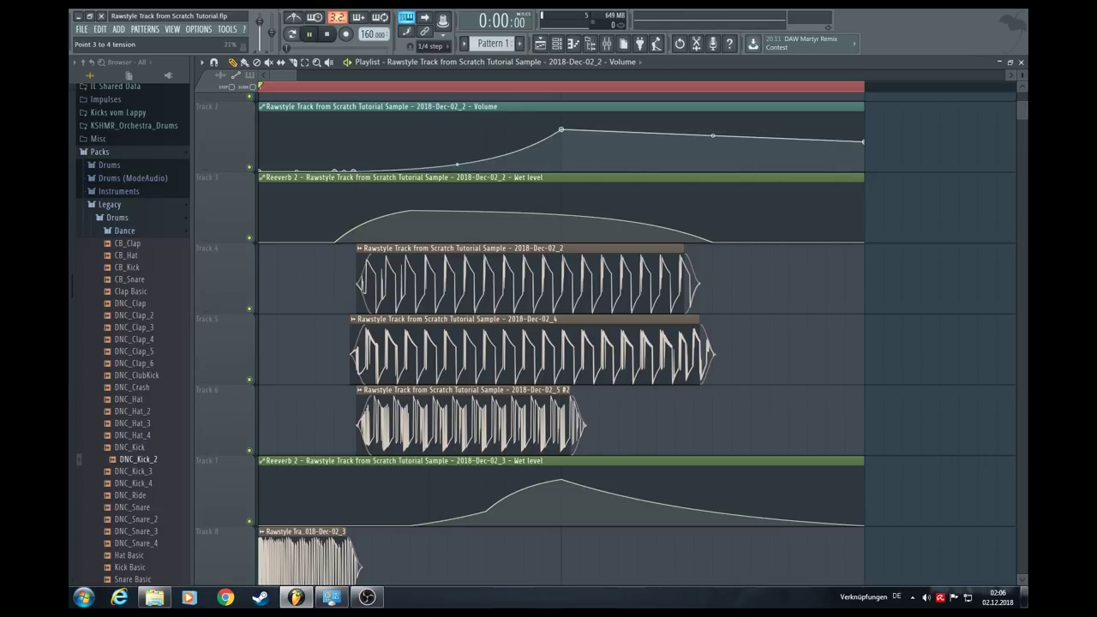
key(space)
key(space)
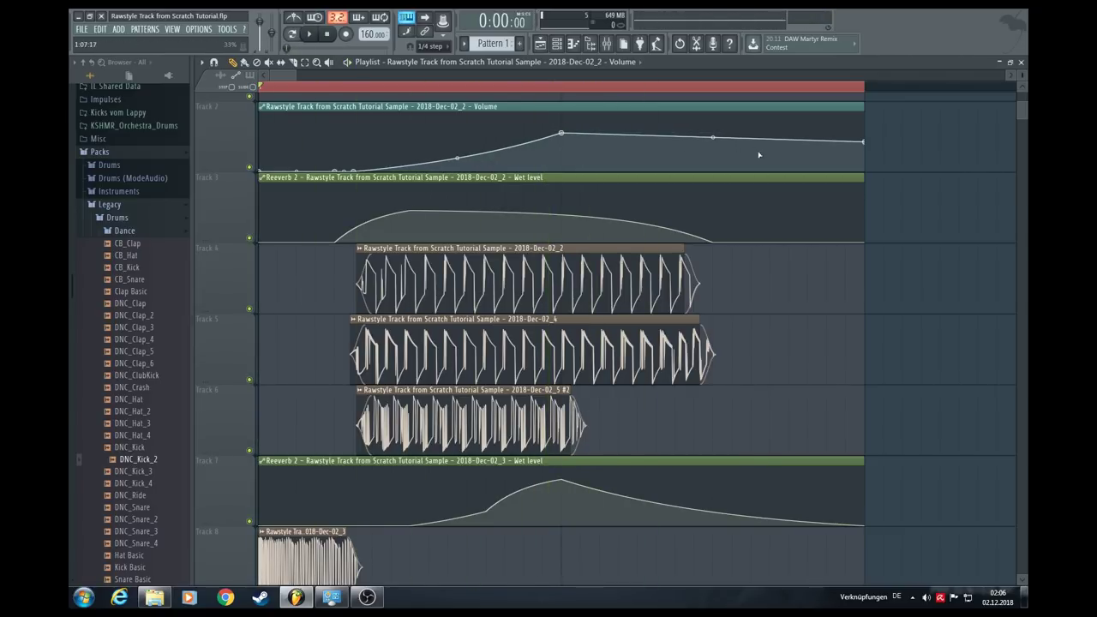
drag(865, 143, 861, 174)
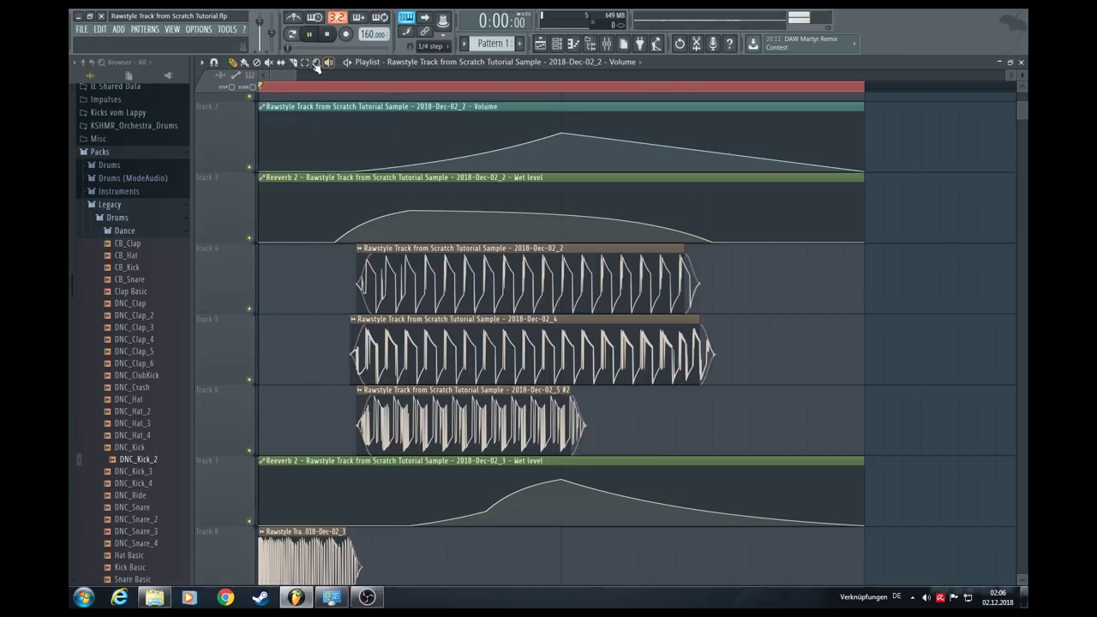
Return the snap setting to Line and loop only the section up to 1:05:00 in playback
click(327, 33)
click(433, 45)
click(433, 59)
drag(563, 88, 260, 89)
key(space)
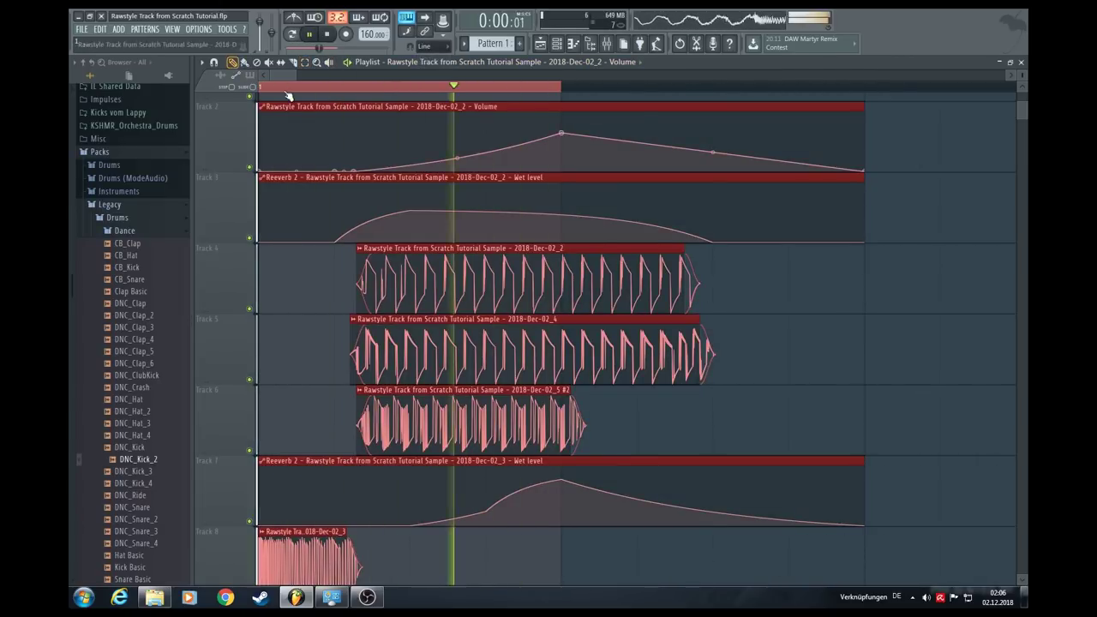
Try a higher volume automation peak at 1:05:00 with a fuller rising curve, checking it in playback
key(space)
drag(563, 130, 564, 119)
key(space)
key(space)
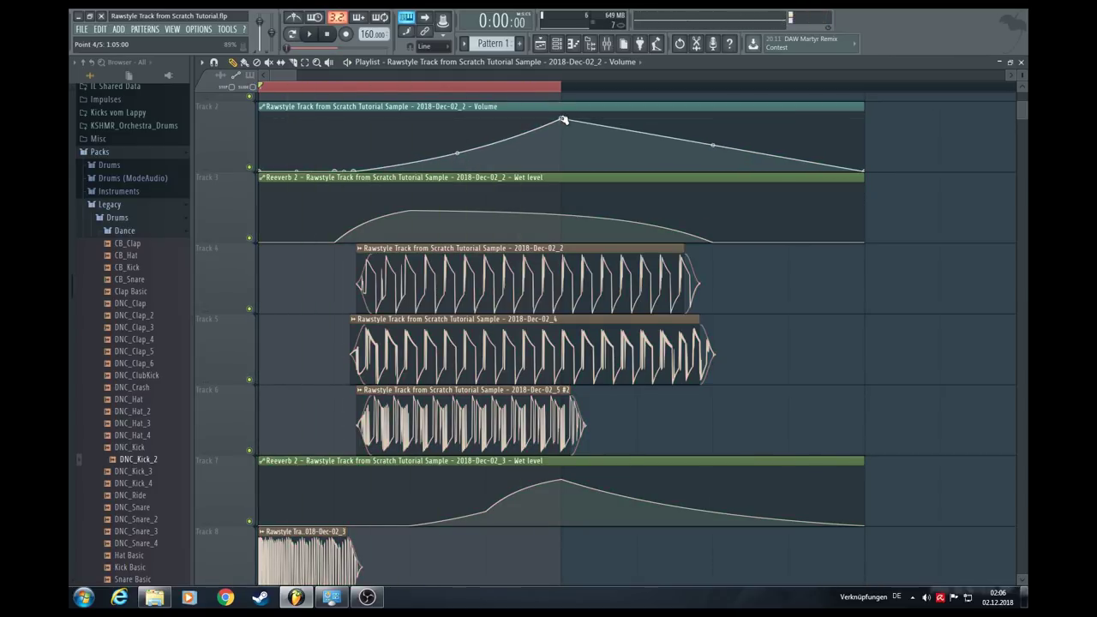
key(space)
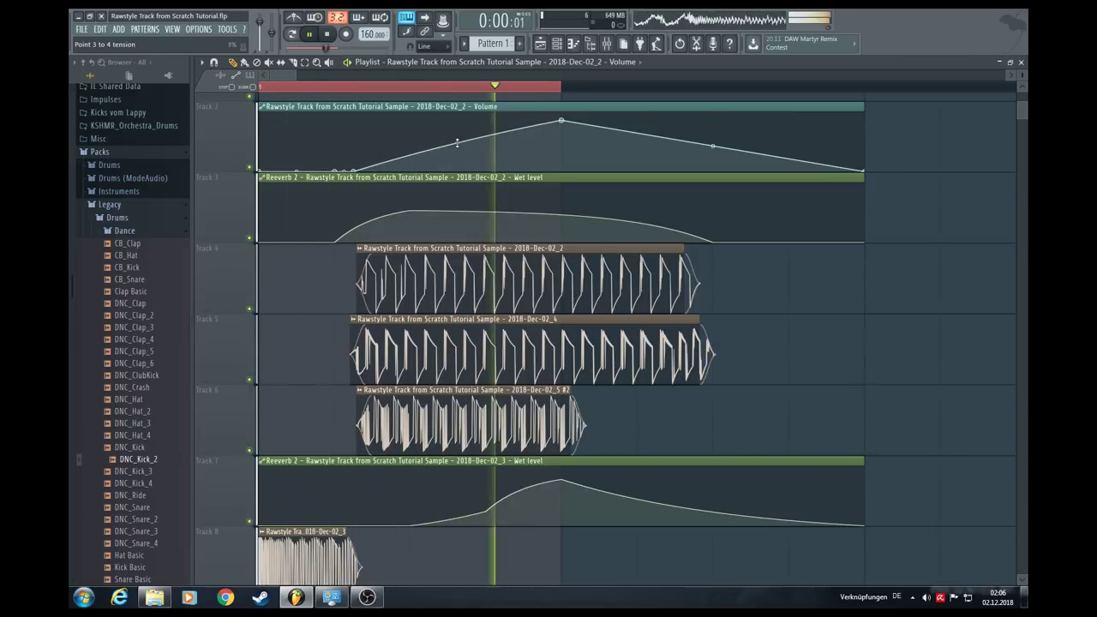
key(space)
Add a point at 1:04:00 to the volume automation, smooth the rise through it and set the 1:05:00 peak to 73%
drag(562, 121, 563, 138)
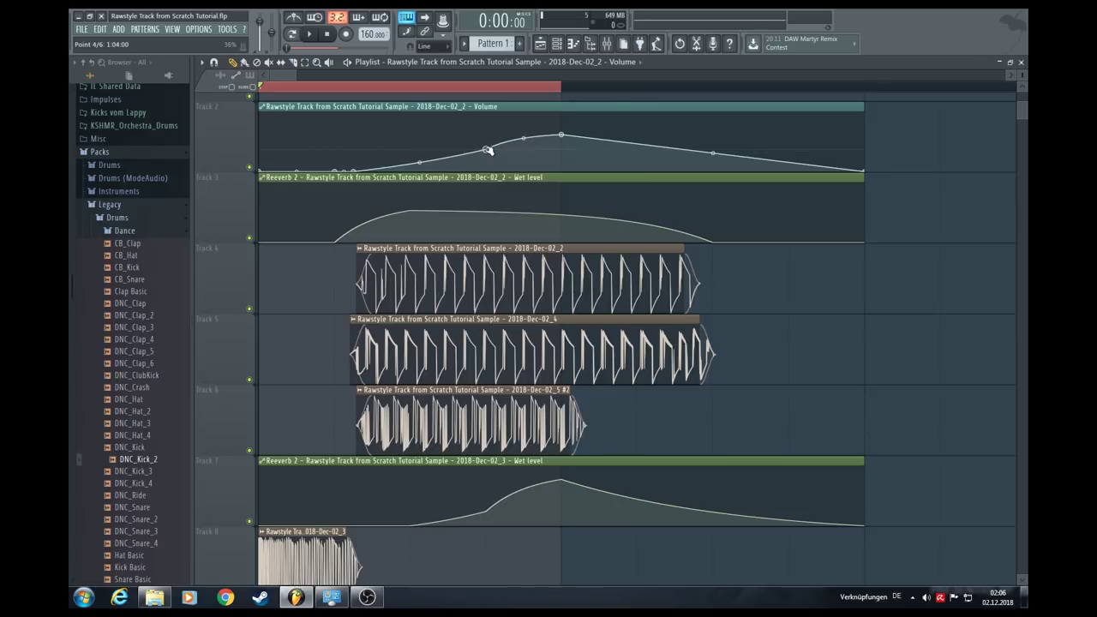
key(space)
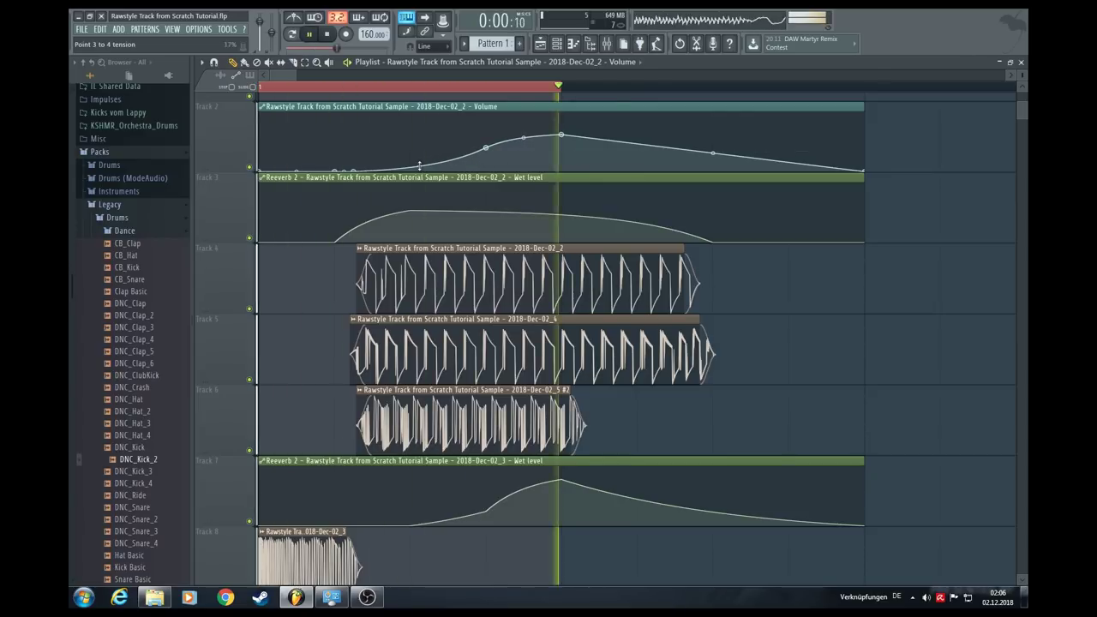
key(space)
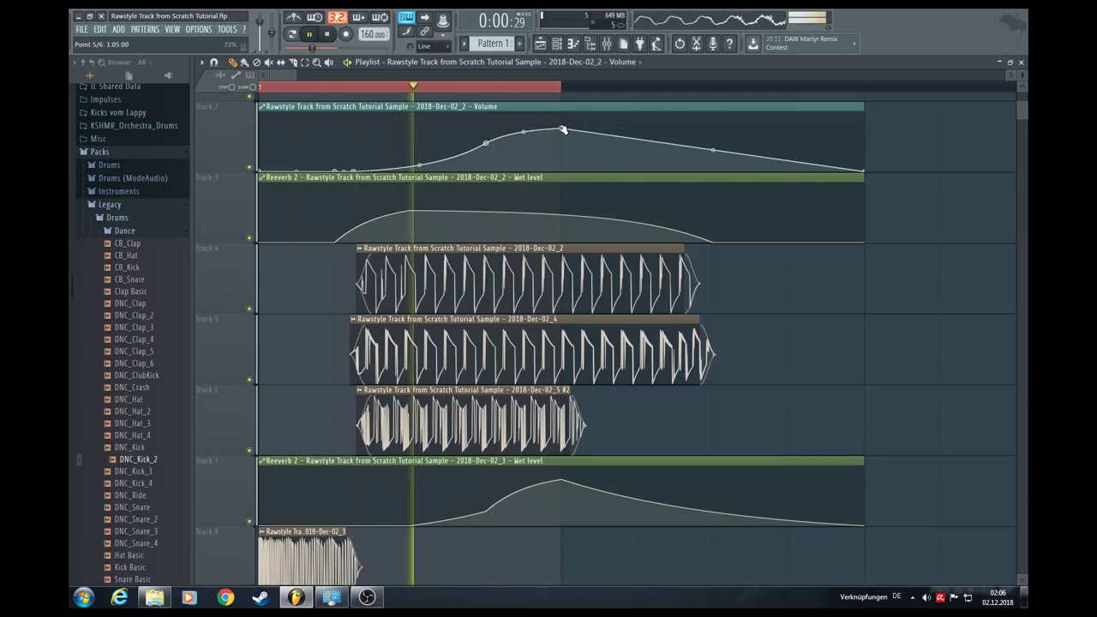
key(space)
Set the volume of mixer insert 10 to 113% and solo insert 12 during playback
click(608, 44)
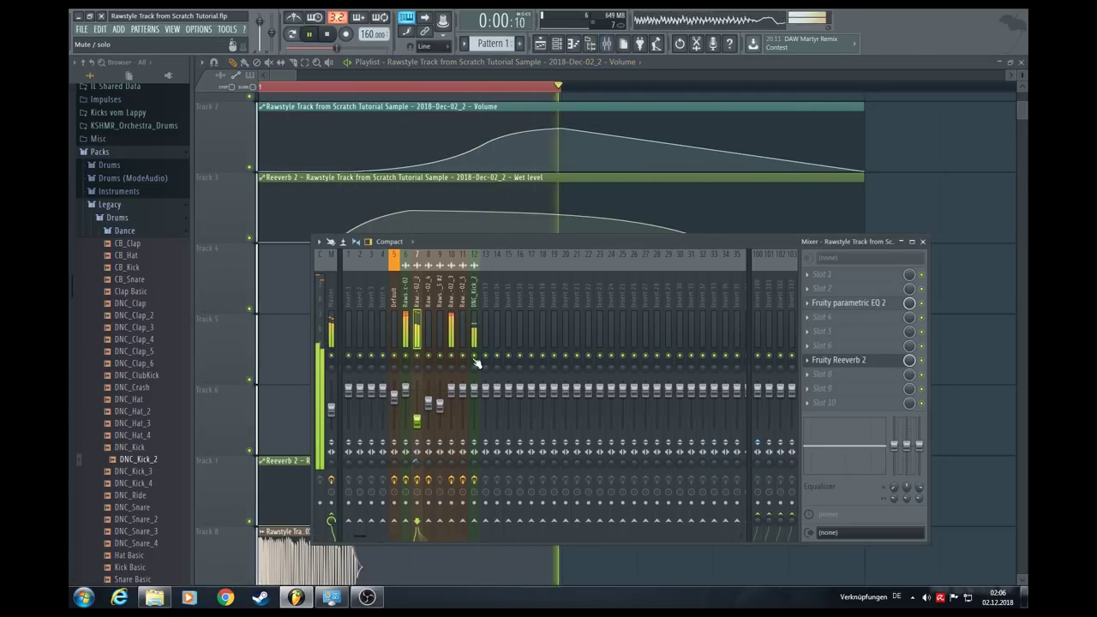
click(453, 378)
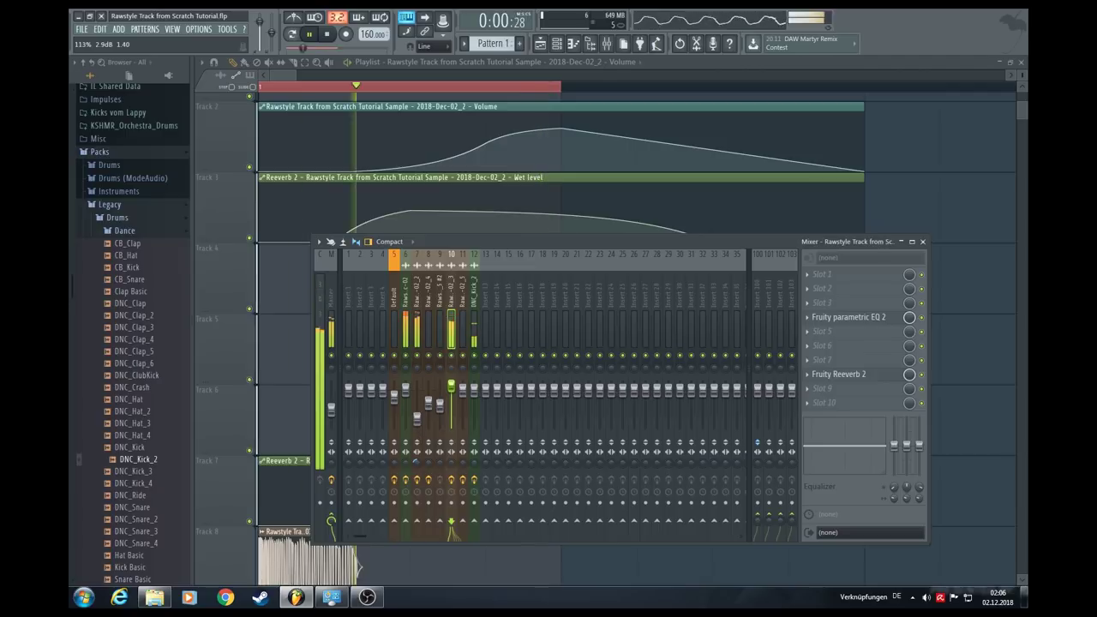
key(space)
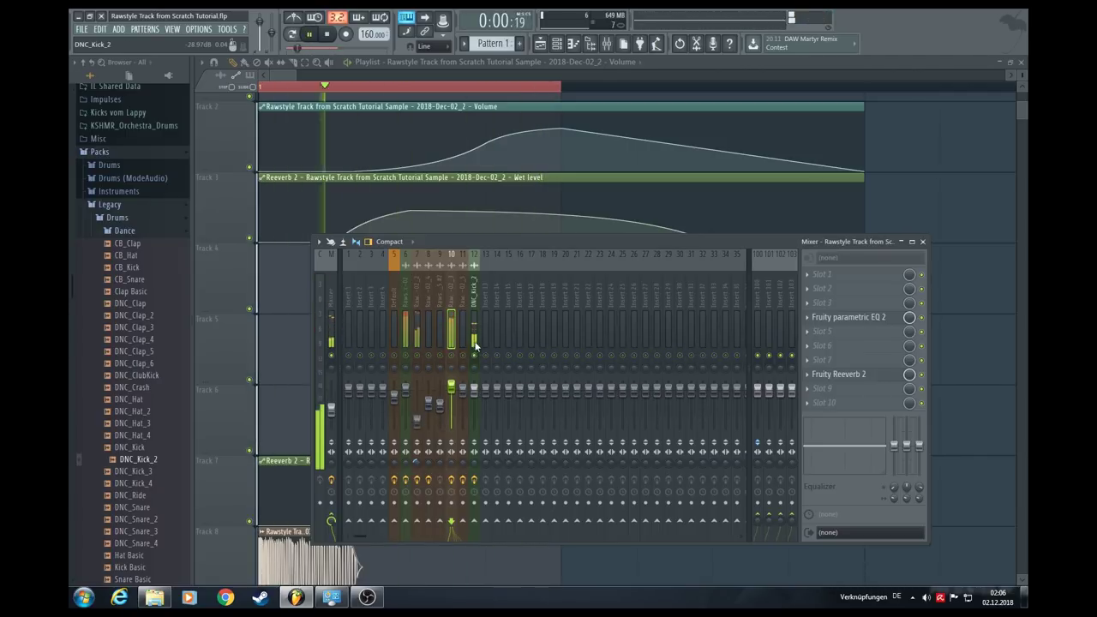
Adjust band 7 of the Fruity parametric EQ 2 on the DNC_Kick_2 insert to a lower frequency, then unsolo the insert
click(476, 341)
click(853, 317)
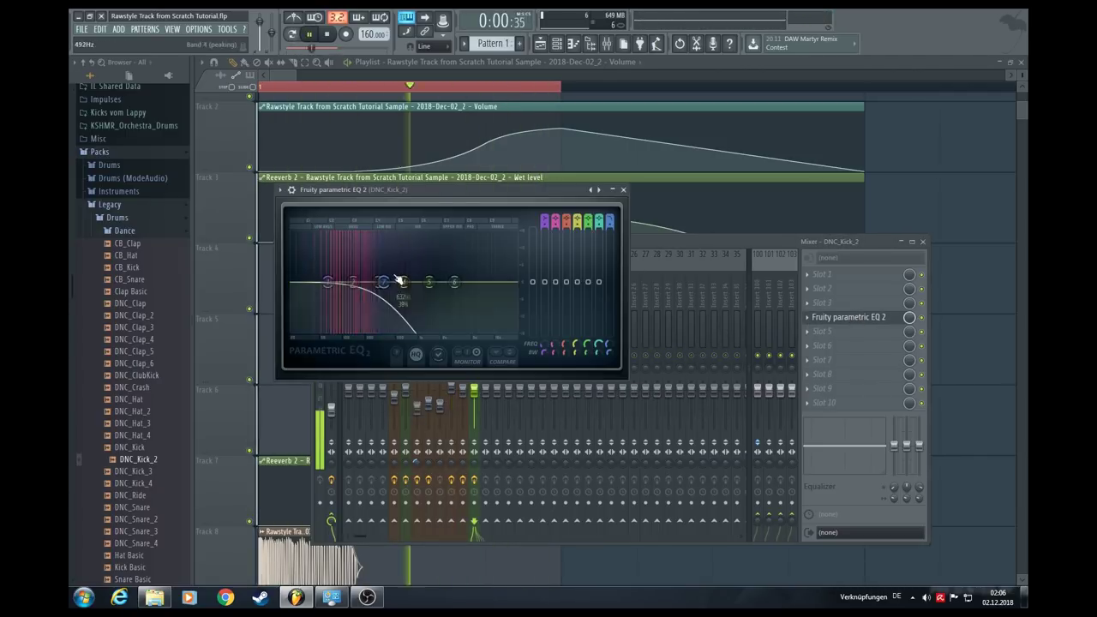
drag(607, 228, 608, 210)
mouse_move(383, 282)
mouse_down()
mouse_move(327, 237)
mouse_move(376, 282)
mouse_move(364, 282)
mouse_up()
click(641, 239)
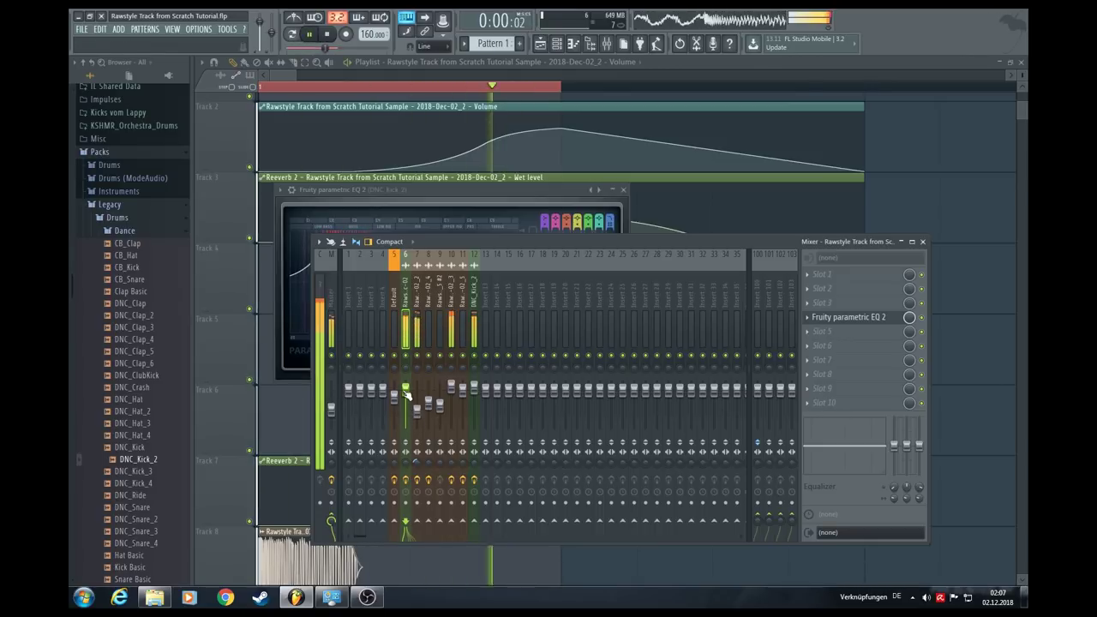
Extend the playlist loop to 1:13:00 so it covers the full kick, and play it
click(82, 31)
click(91, 79)
drag(298, 76, 312, 75)
drag(854, 89, 850, 89)
ctrl+click(829, 301)
key(space)
key(space)
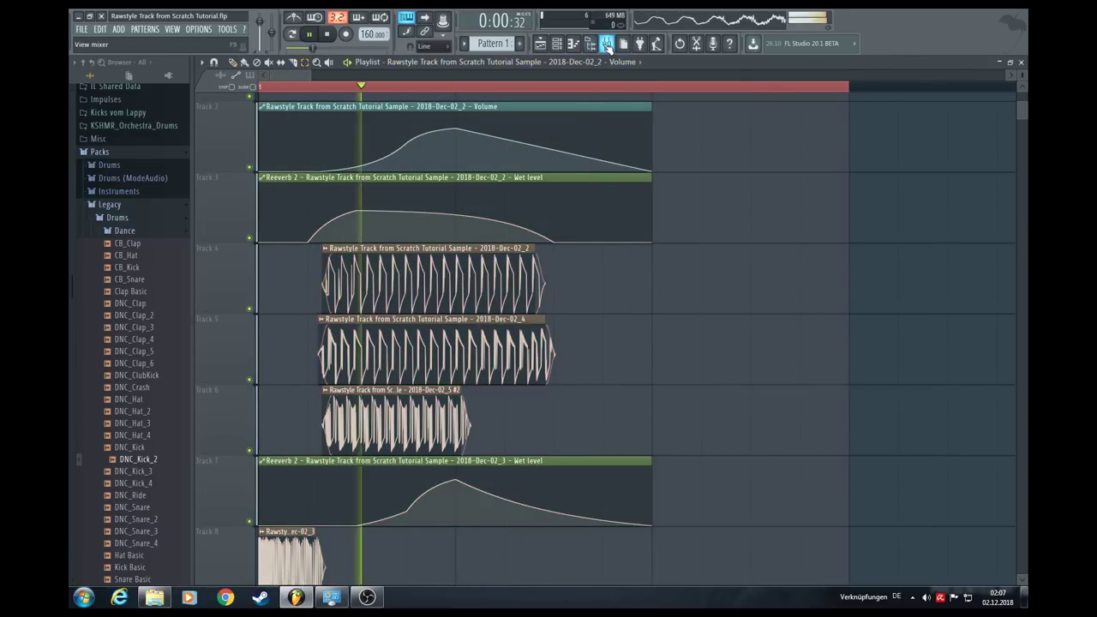
Record the layered kick from the Master insert into a new, empty Edison sample
click(607, 43)
click(330, 316)
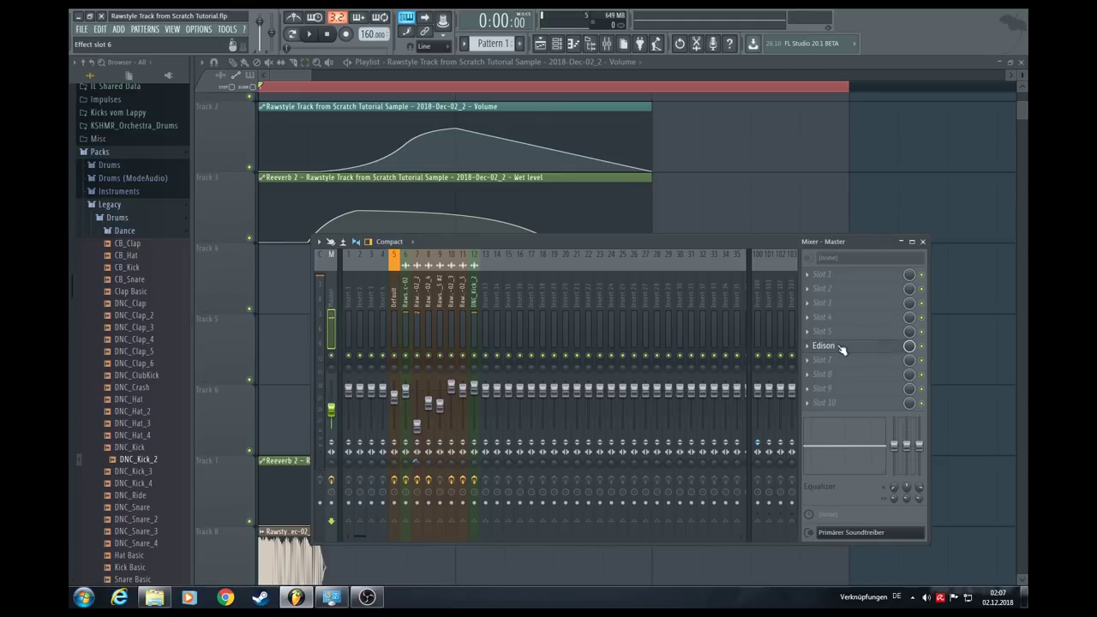
click(842, 350)
click(324, 269)
click(335, 283)
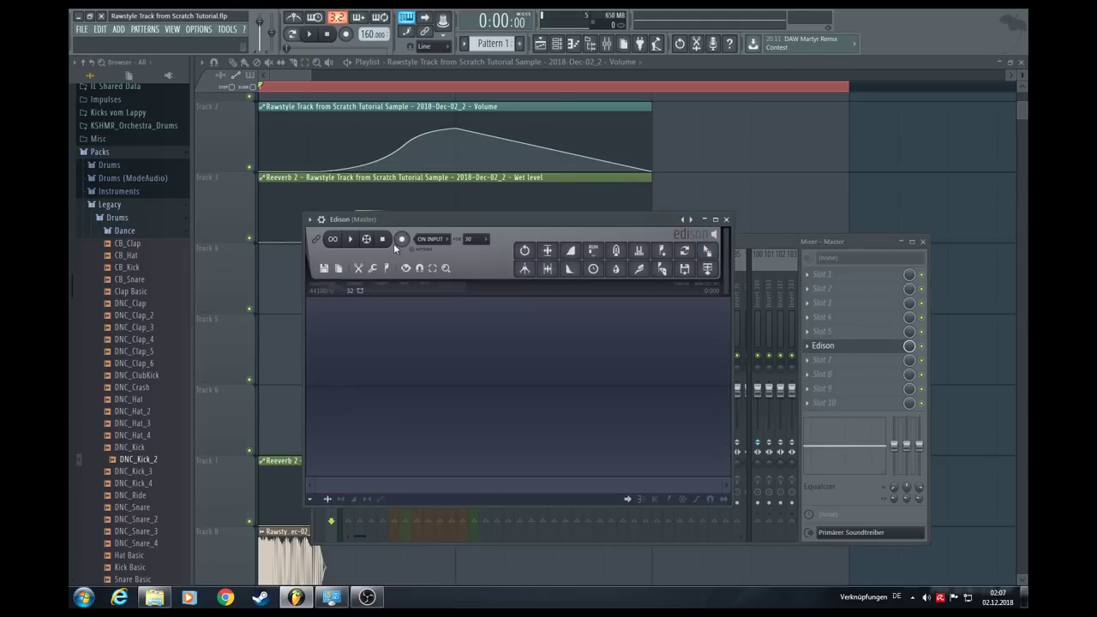
click(312, 34)
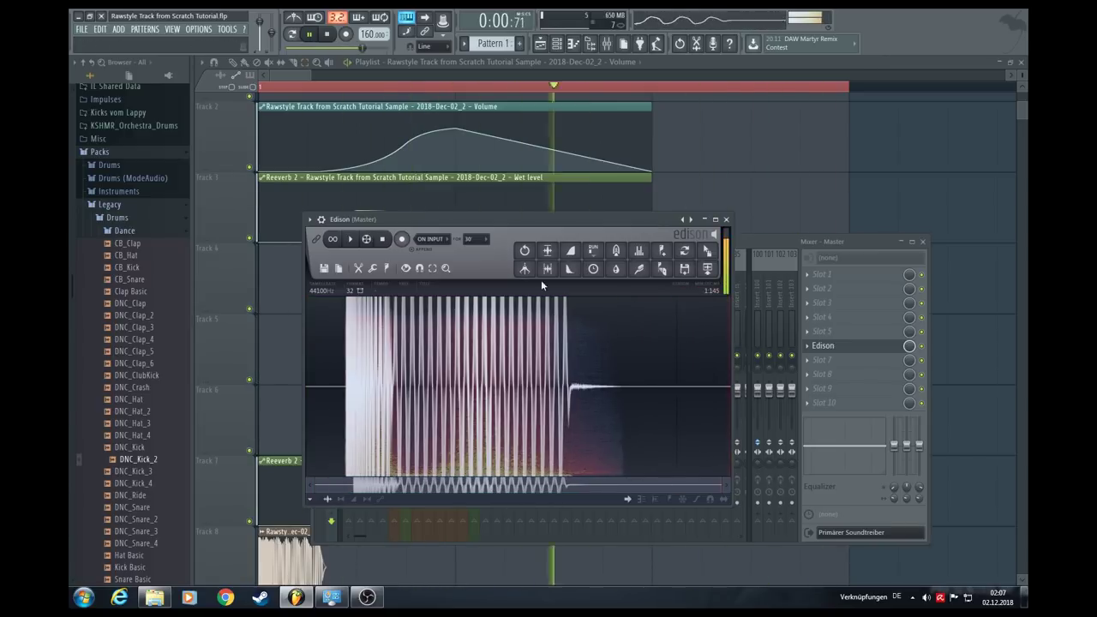
Place the Edison recording in the playlist and move it to the start of track 16
drag(707, 252, 854, 194)
key(space)
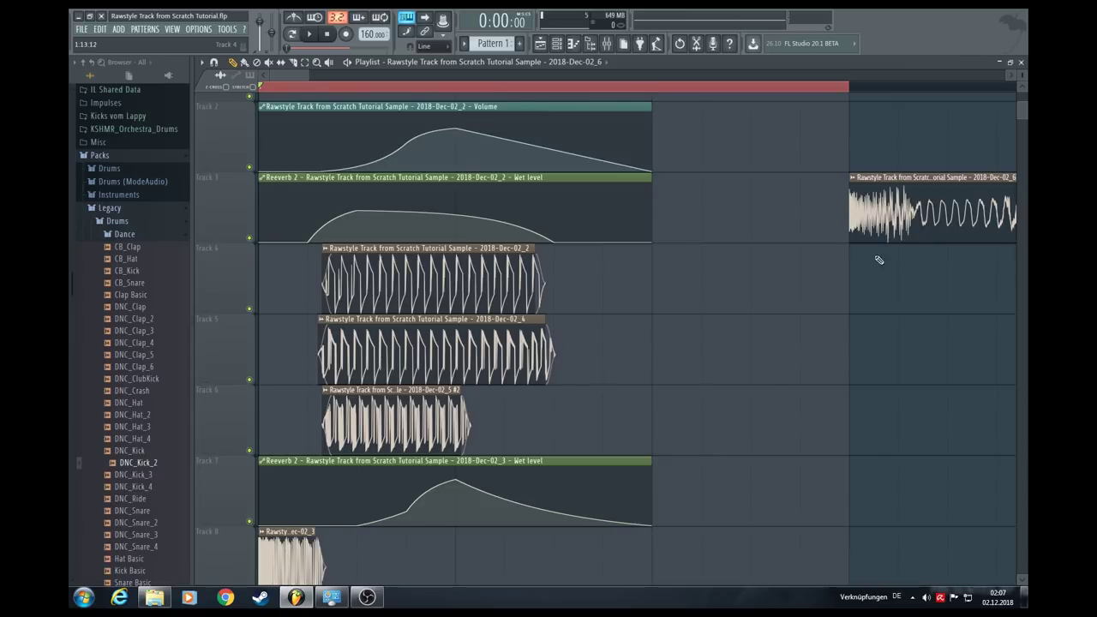
drag(918, 212, 242, 308)
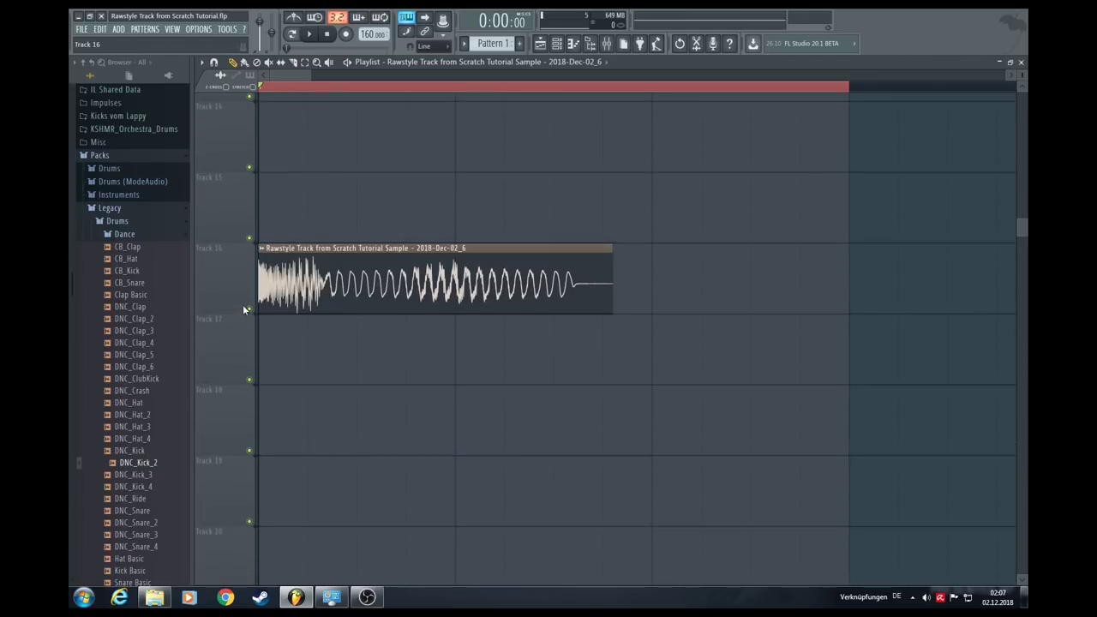
drag(308, 77, 300, 77)
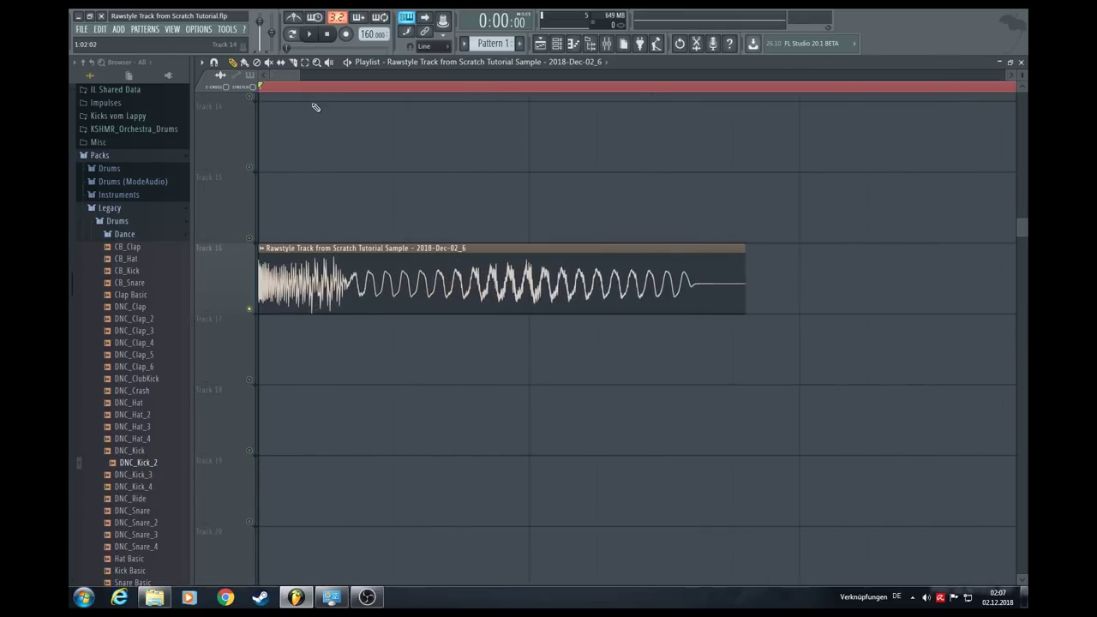
Route the recorded kick clip to mixer track 13 and loop playback up to 1:05:00
double_click(515, 278)
click(570, 206)
click(735, 199)
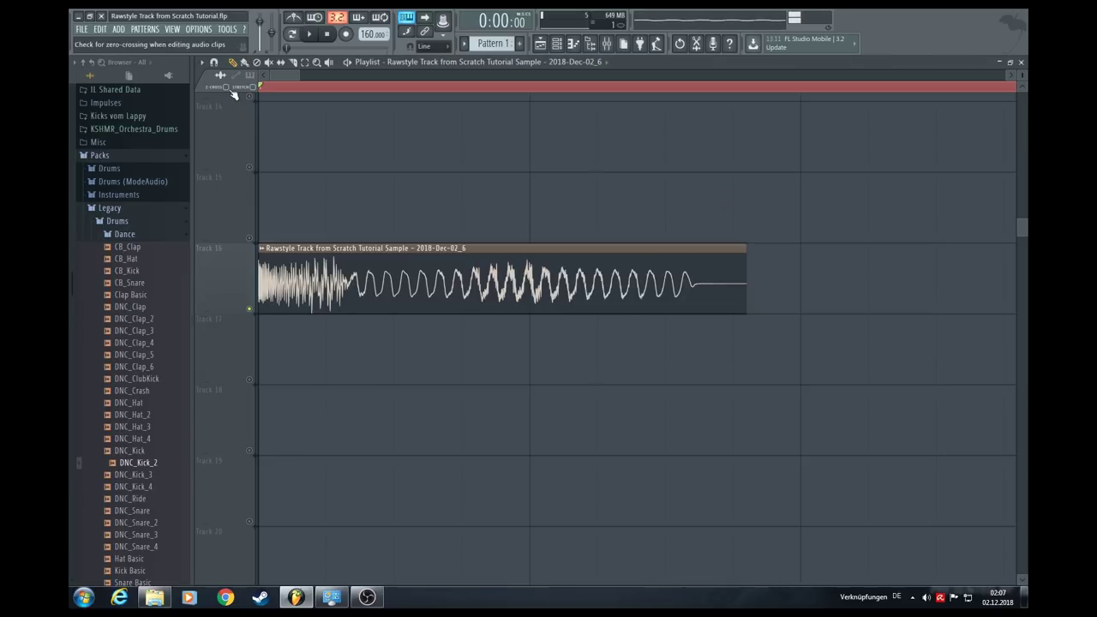
drag(547, 90, 208, 155)
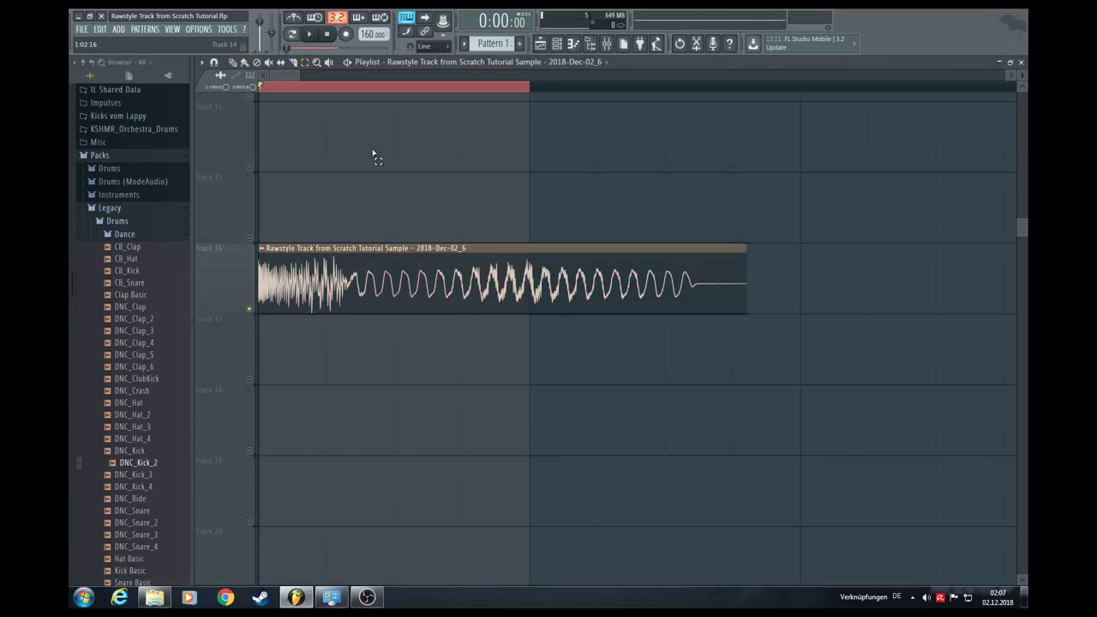
key(space)
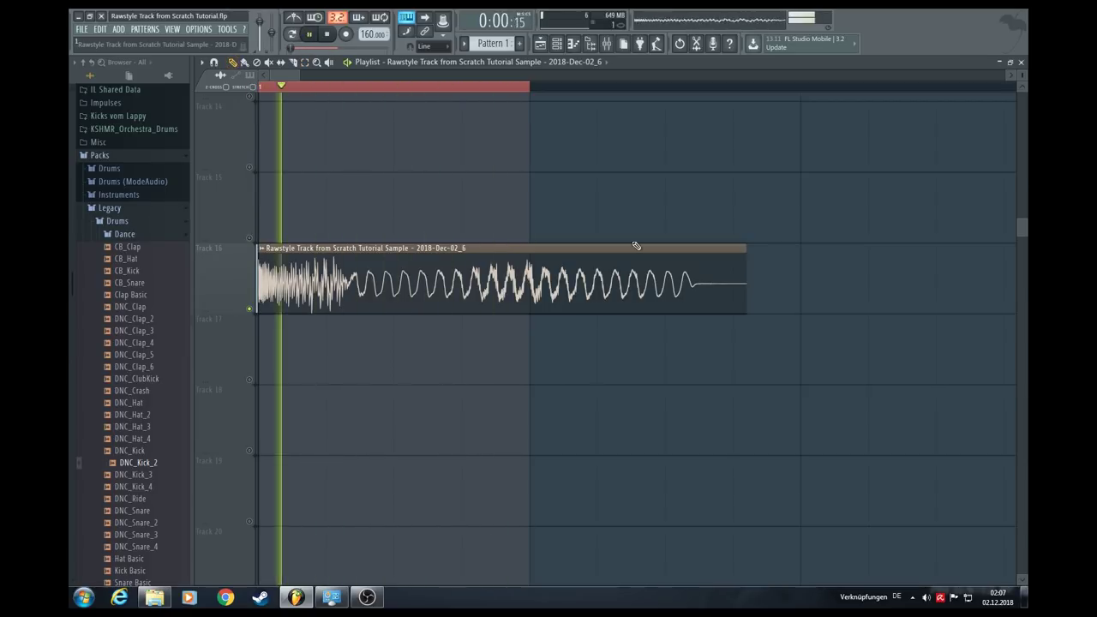
Try a Pogo setting of -28% on the recorded kick clip during playback
double_click(614, 277)
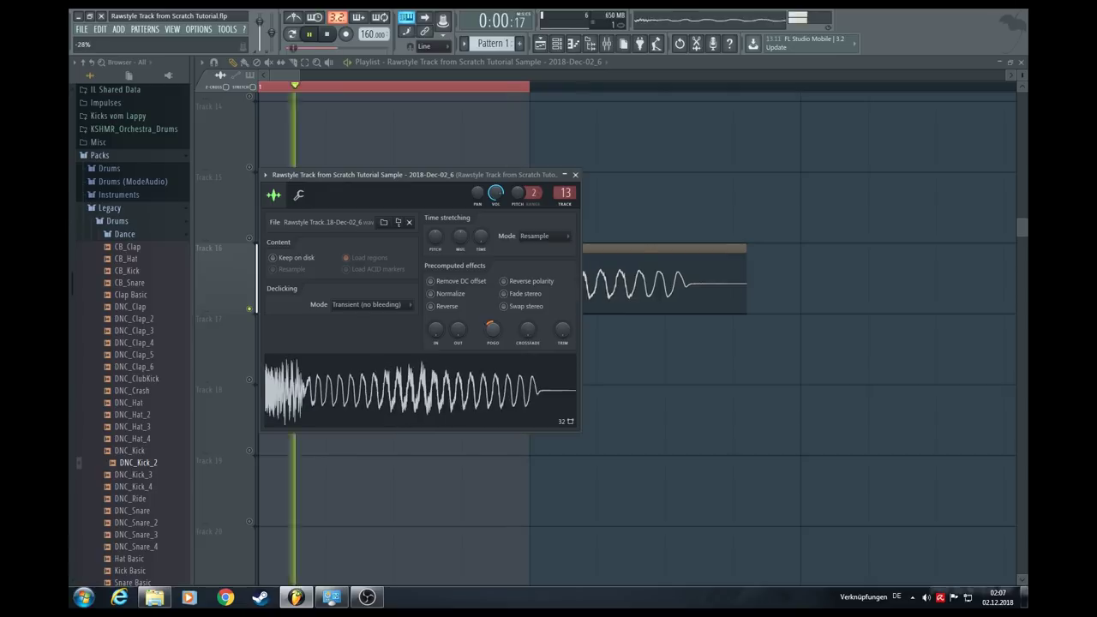
mouse_move(517, 193)
mouse_down()
mouse_move(517, 146)
mouse_move(517, 199)
mouse_up()
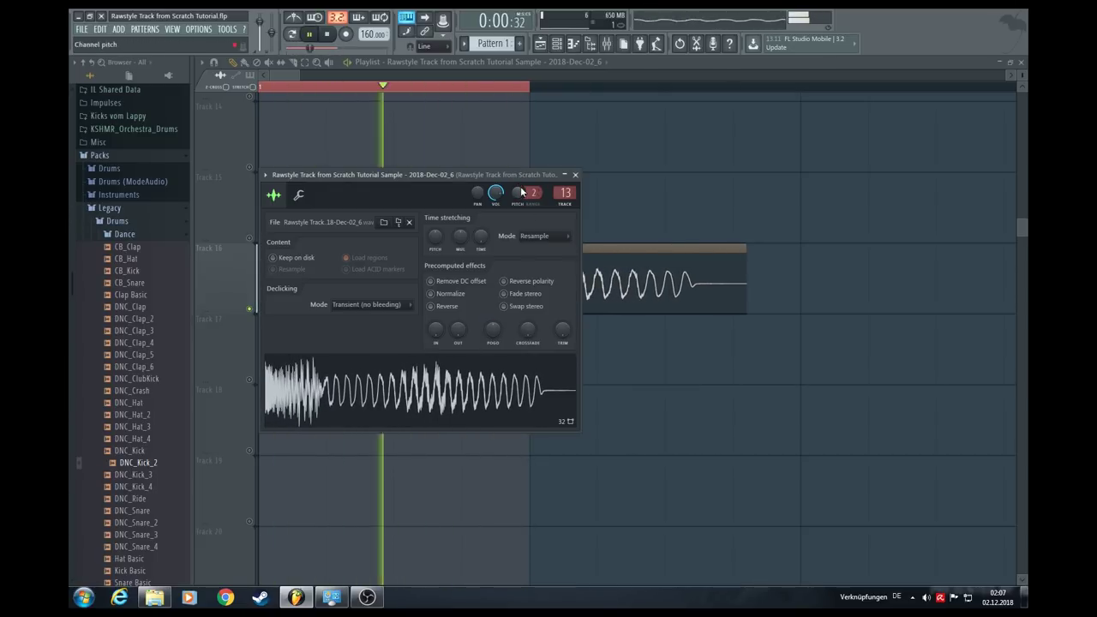
Raise the Master volume and load Fruity Limiter into slot 5 of the recorded kick's mixer insert 13
click(565, 193)
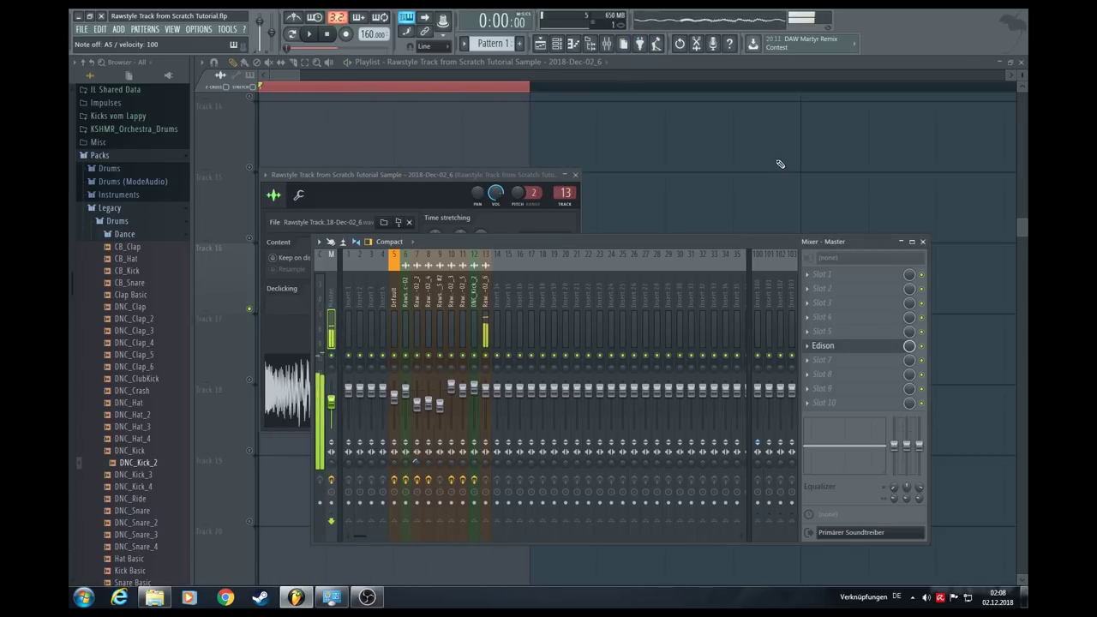
right_click(691, 154)
double_click(539, 264)
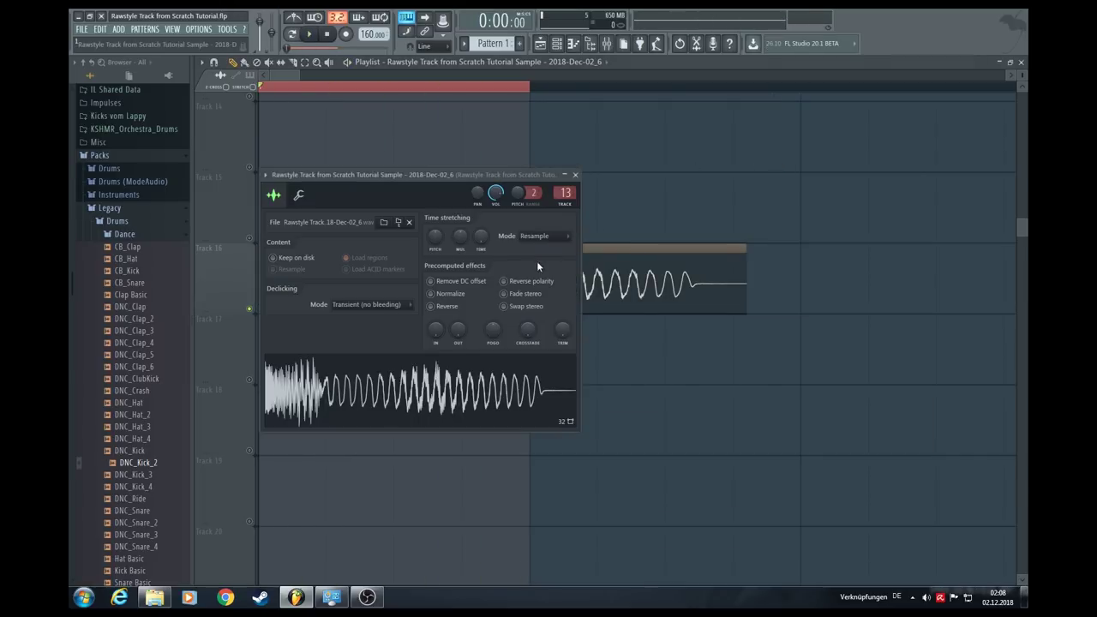
double_click(565, 202)
middle_click(847, 331)
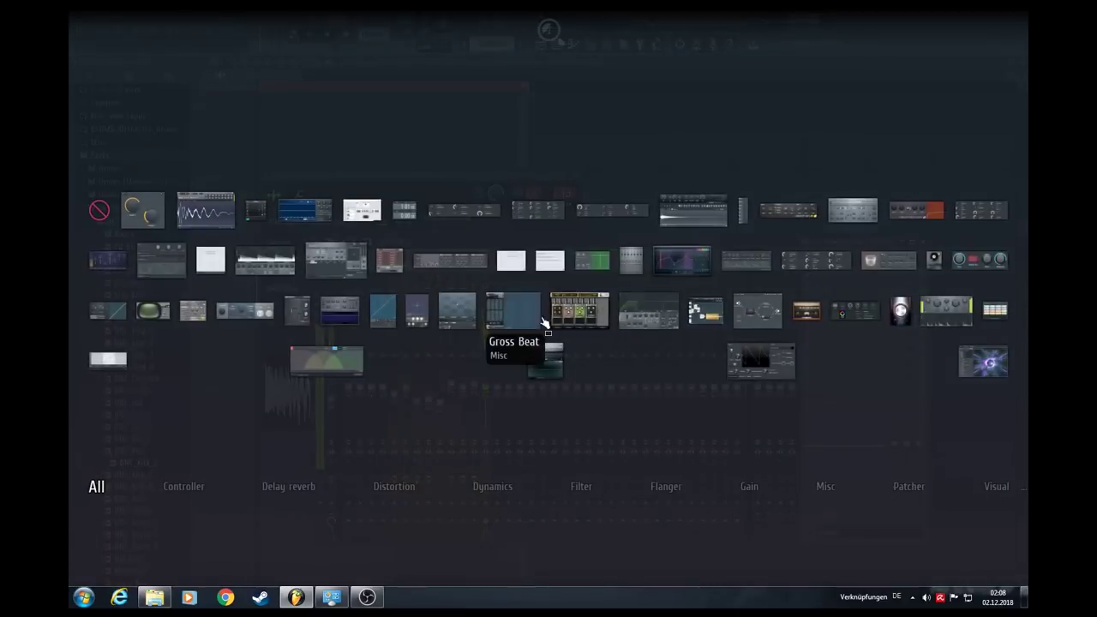
click(277, 269)
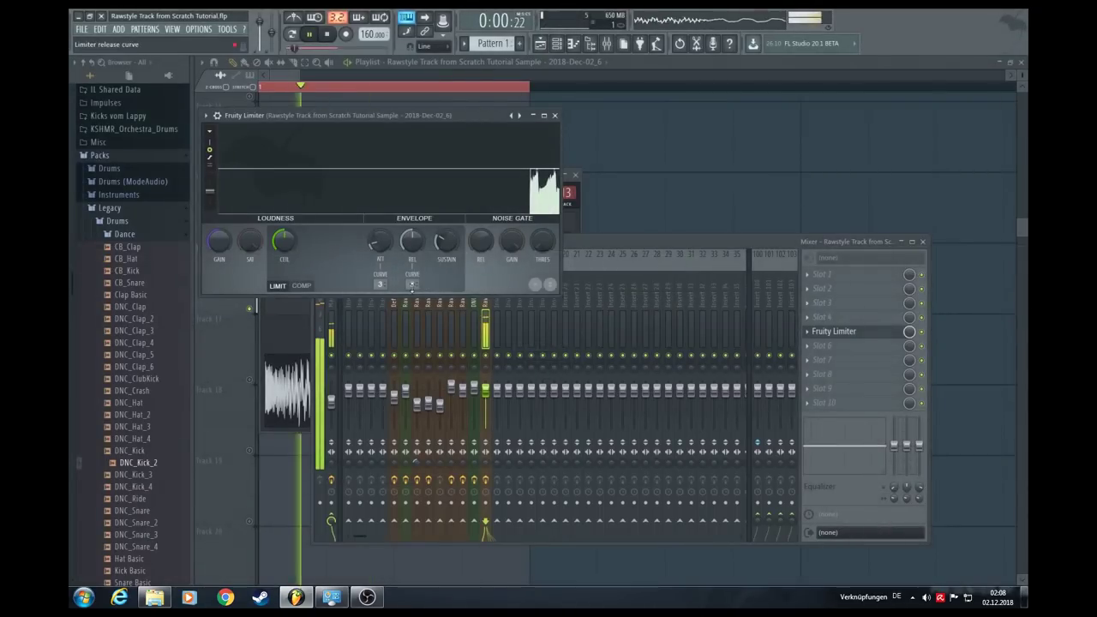
Raise the Fruity Limiter gain on insert 13 and shorten its release while the loop plays
drag(430, 120, 488, 203)
drag(277, 322, 277, 263)
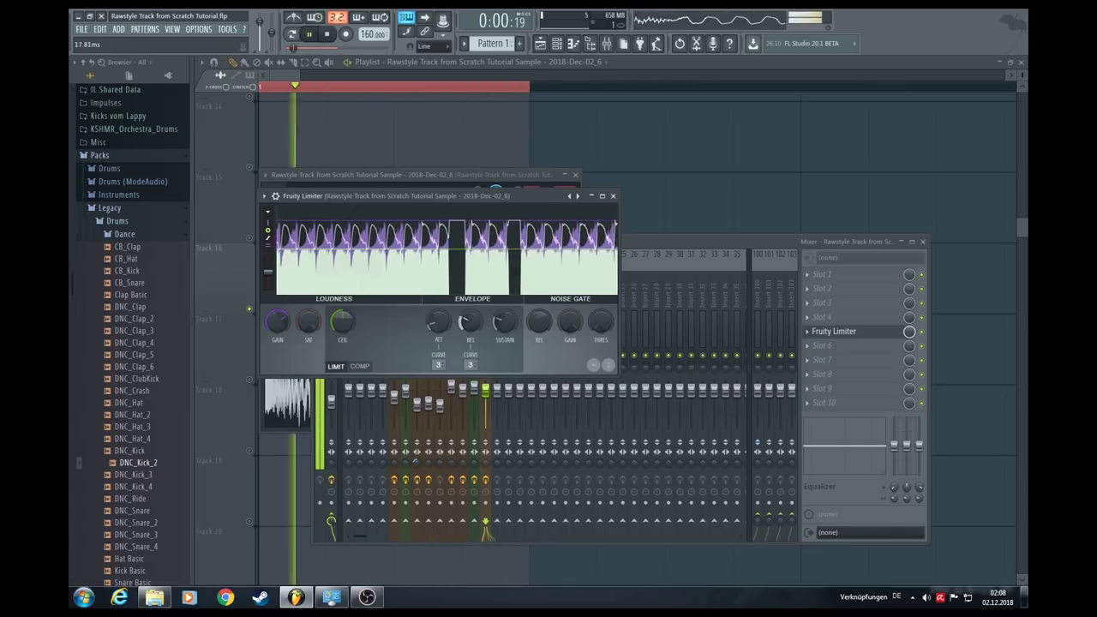
drag(281, 328, 281, 323)
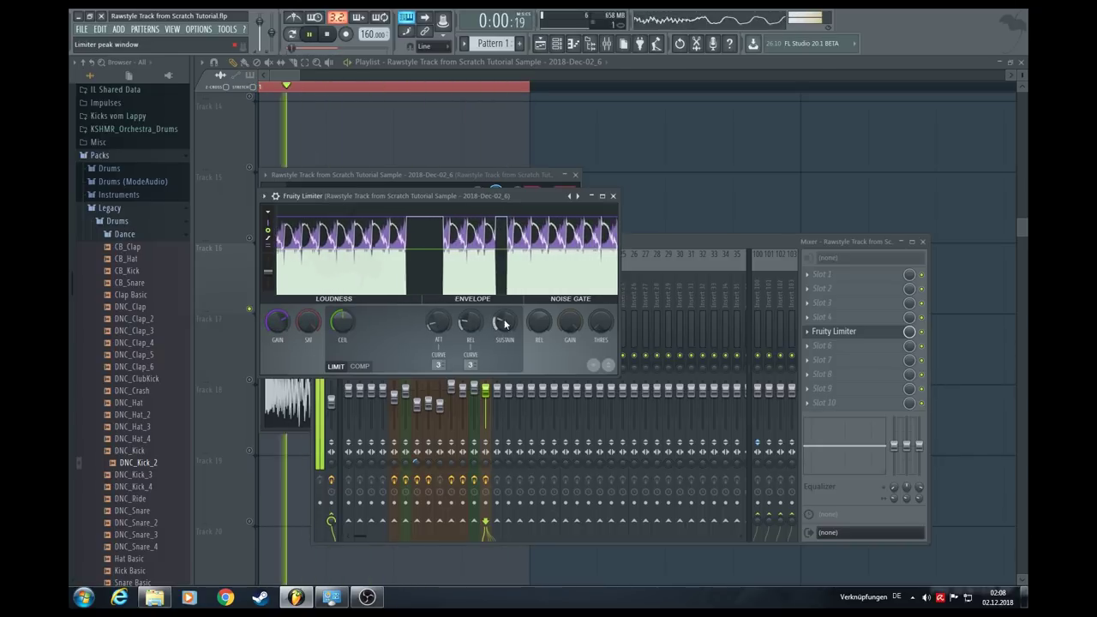
click(687, 186)
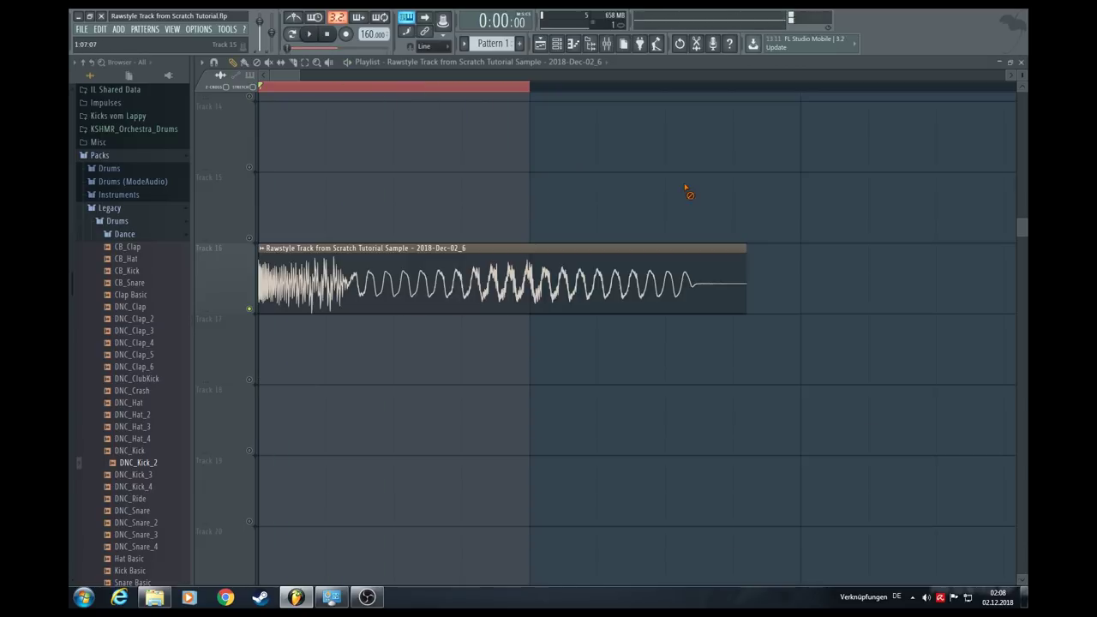
Extend the loop to 1:13:00 again and play the limited kick in full
scroll(321, 78, down, 1)
key(space)
drag(296, 86, 803, 90)
key(space)
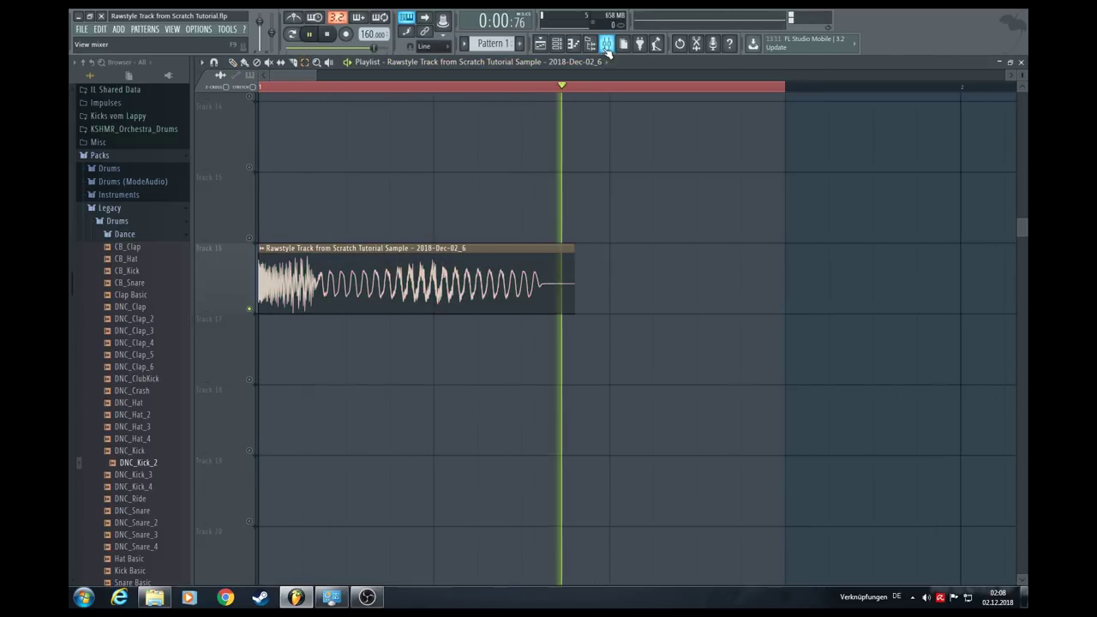
Record the limited kick from the Master insert into a new, empty Edison sample
key(F9)
key(space)
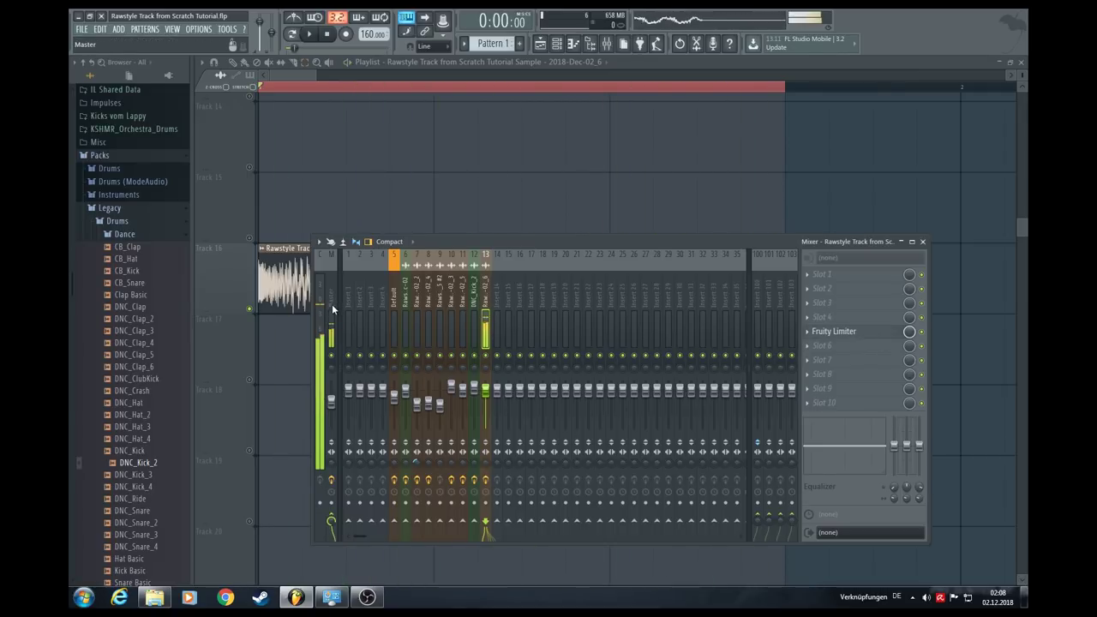
click(332, 309)
click(874, 346)
click(325, 269)
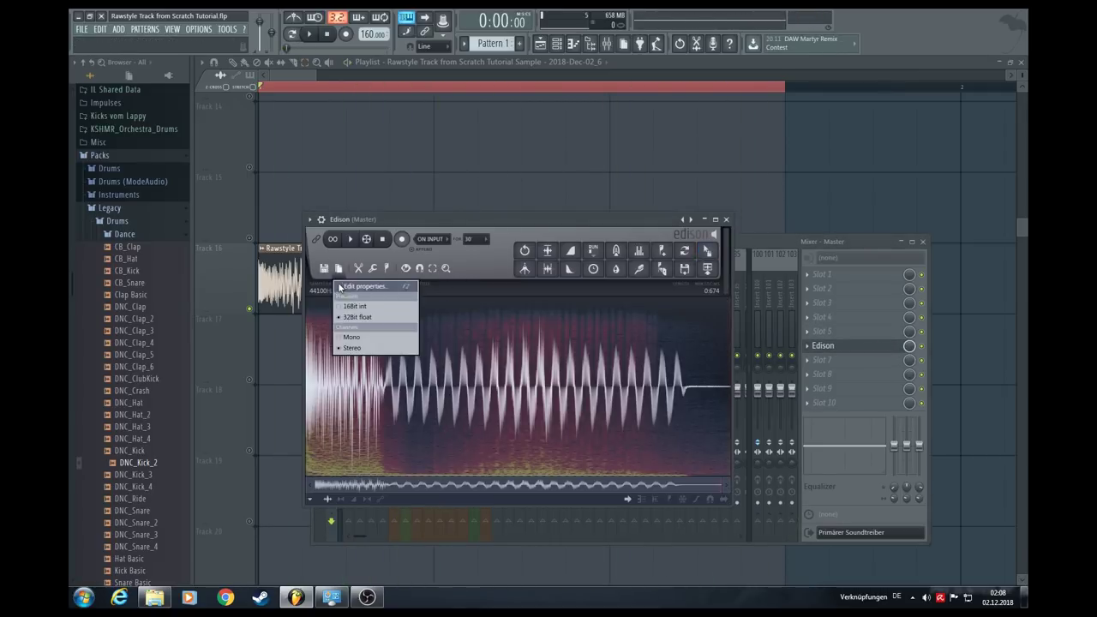
click(352, 287)
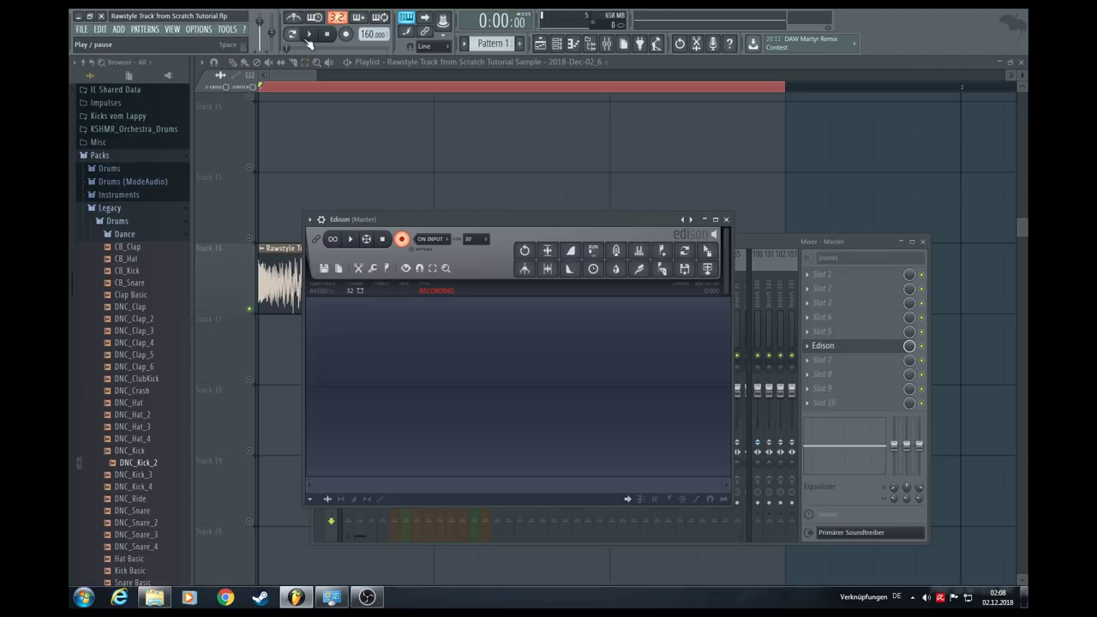
click(309, 34)
click(403, 240)
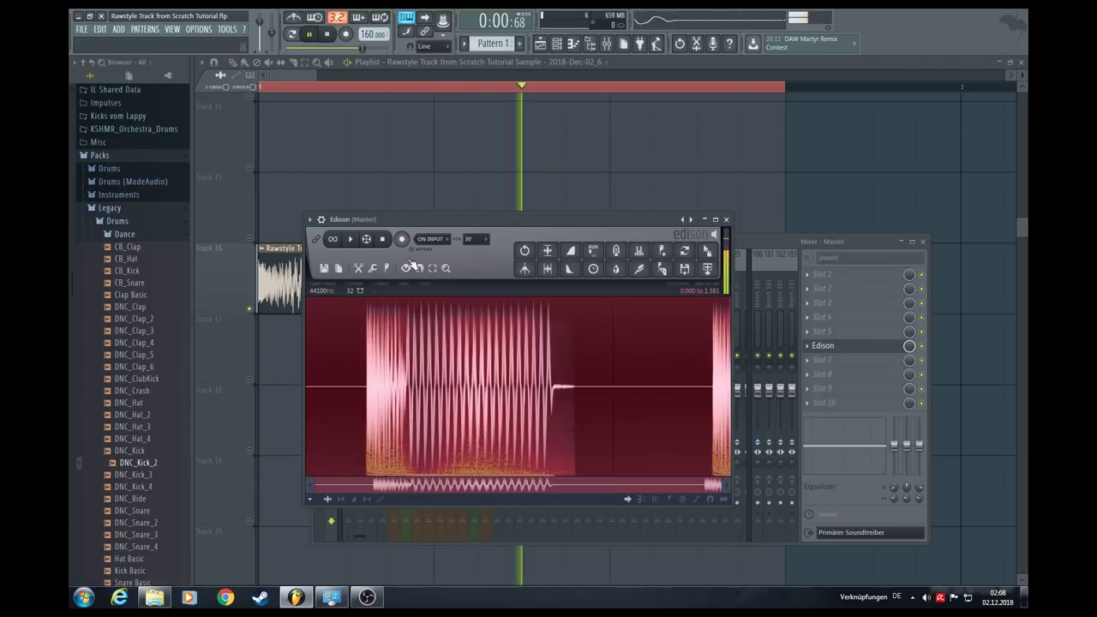
Trim the Edison recording to a single kick without side noise and place it on playlist track 15
click(630, 391)
click(547, 268)
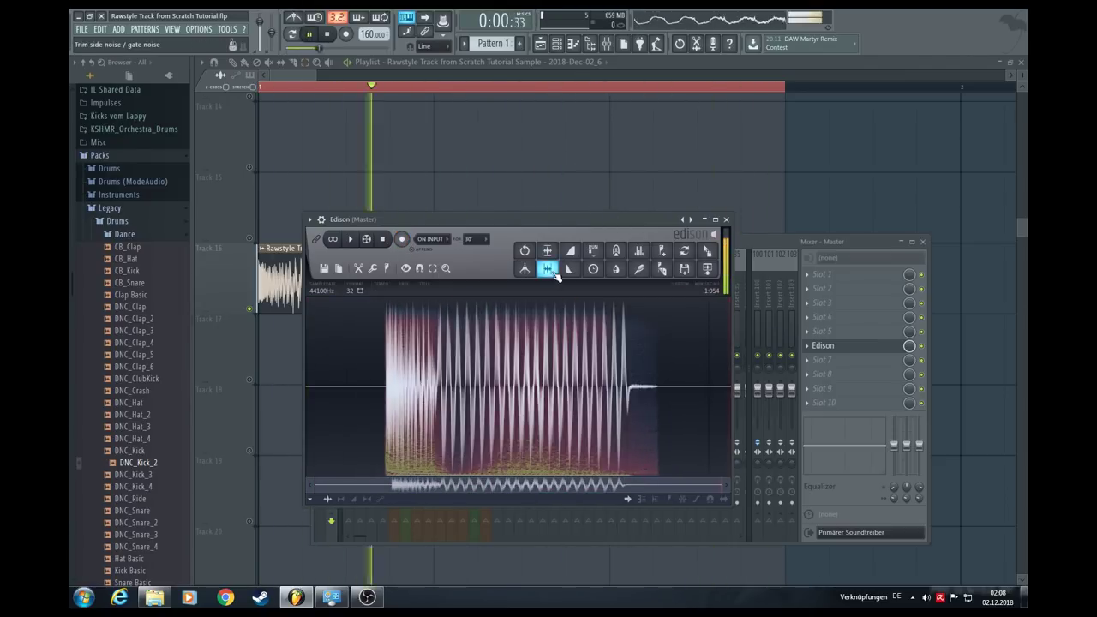
drag(707, 253, 568, 180)
key(space)
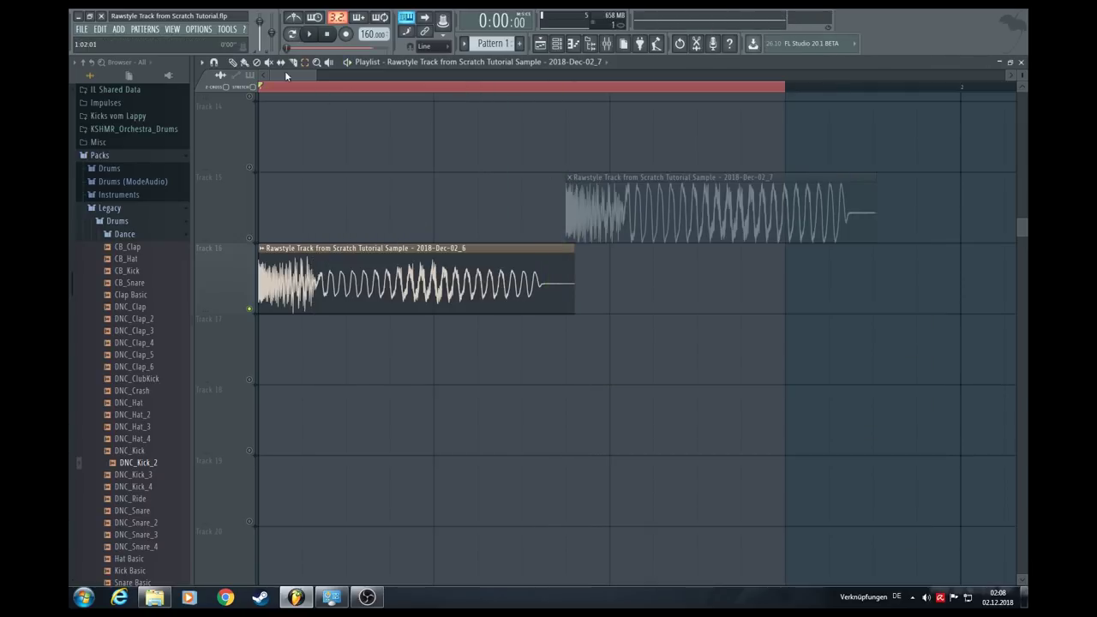
Replace the earlier kick clip on track 16 with the new recording, aligned to the playlist start
right_click(390, 279)
drag(684, 206, 255, 305)
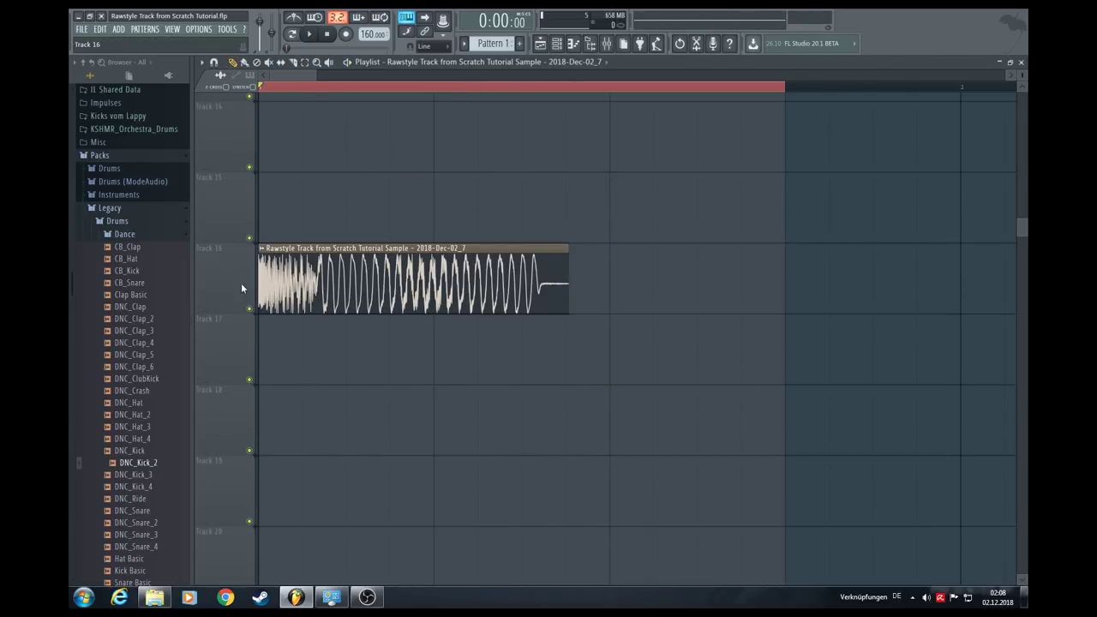
Shorten the loop to 1:05:00 and audition the new recording in repeated playback
drag(315, 72, 299, 66)
drag(609, 87, 101, 88)
key(space)
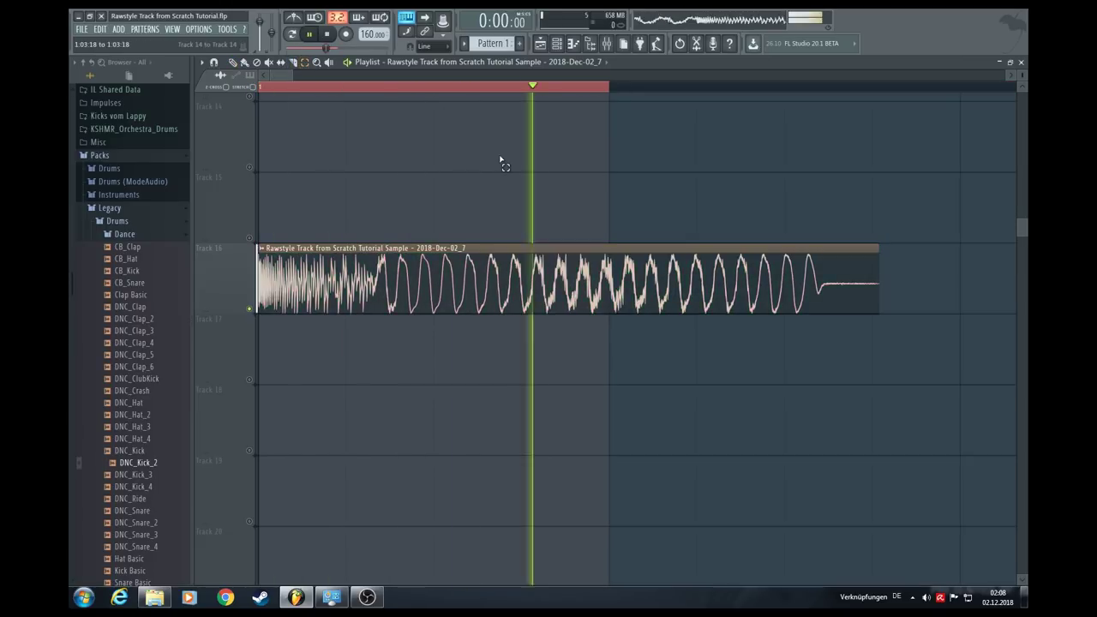
key(space)
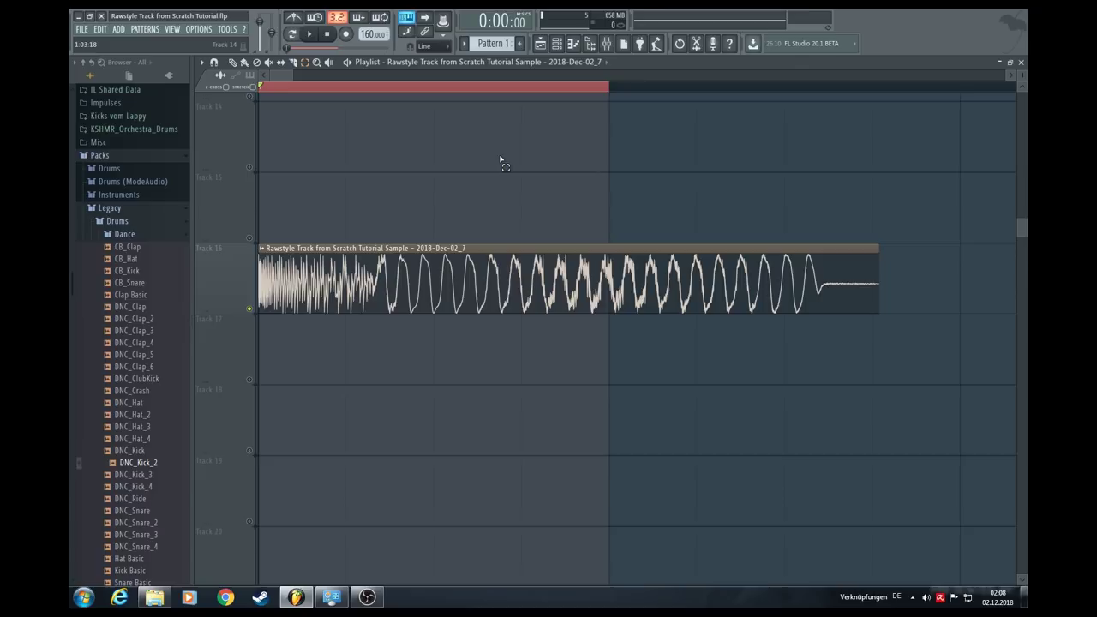
key(space)
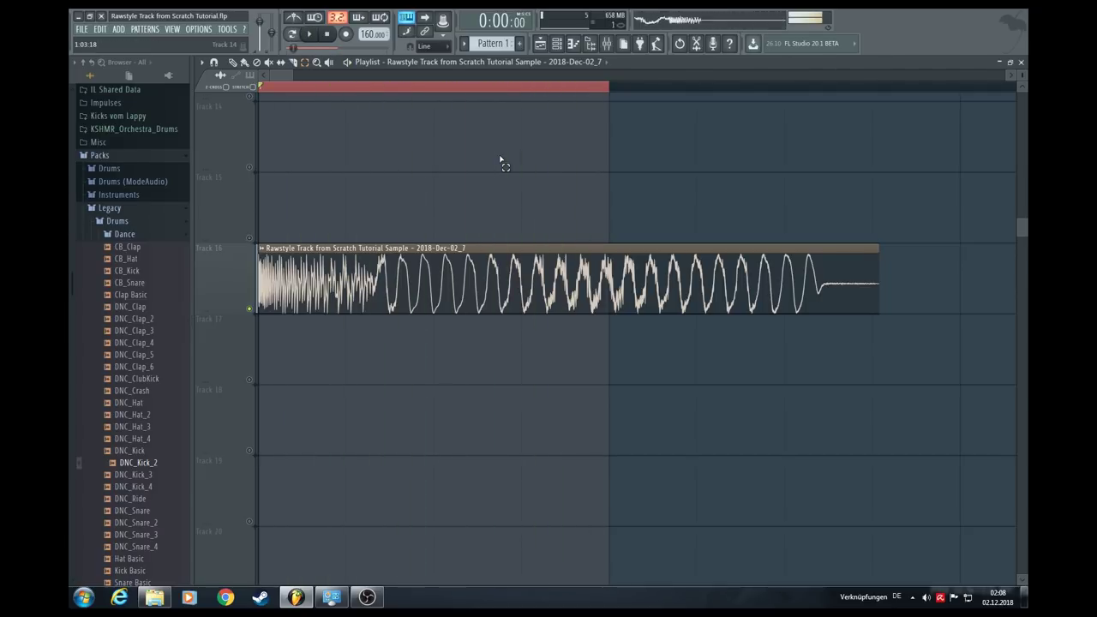
key(space)
key(space)
scroll(456, 440, up, 6)
key(space)
scroll(455, 440, down, 5)
Undo the replacement of the earlier kick clip, move the new recording to the start of track 18 and play both
key(ctrl+z)
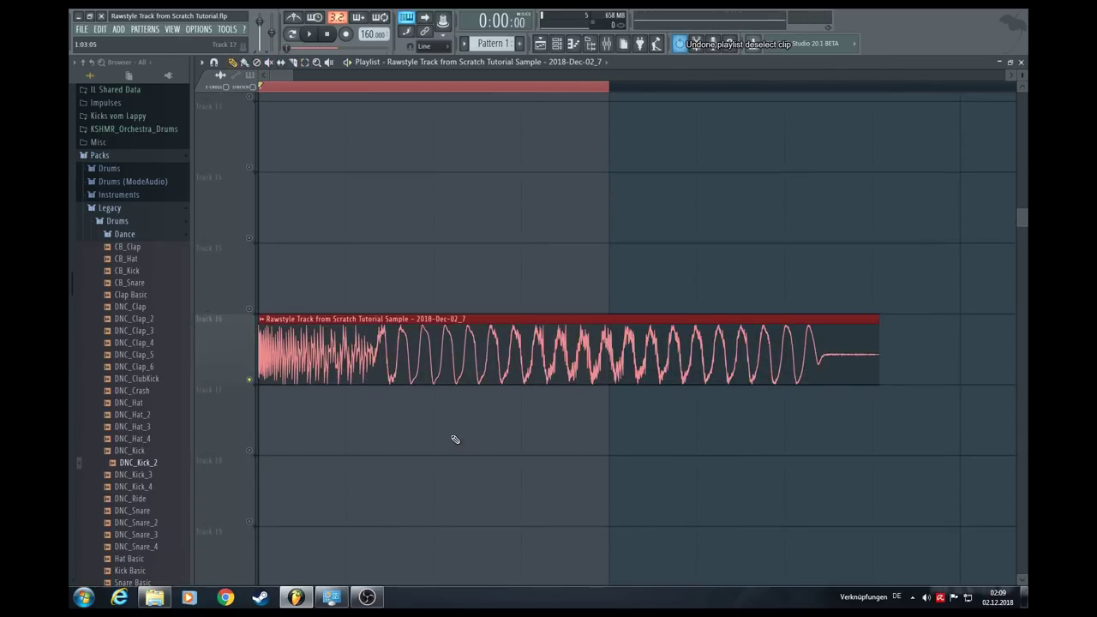
key(ctrl+z)
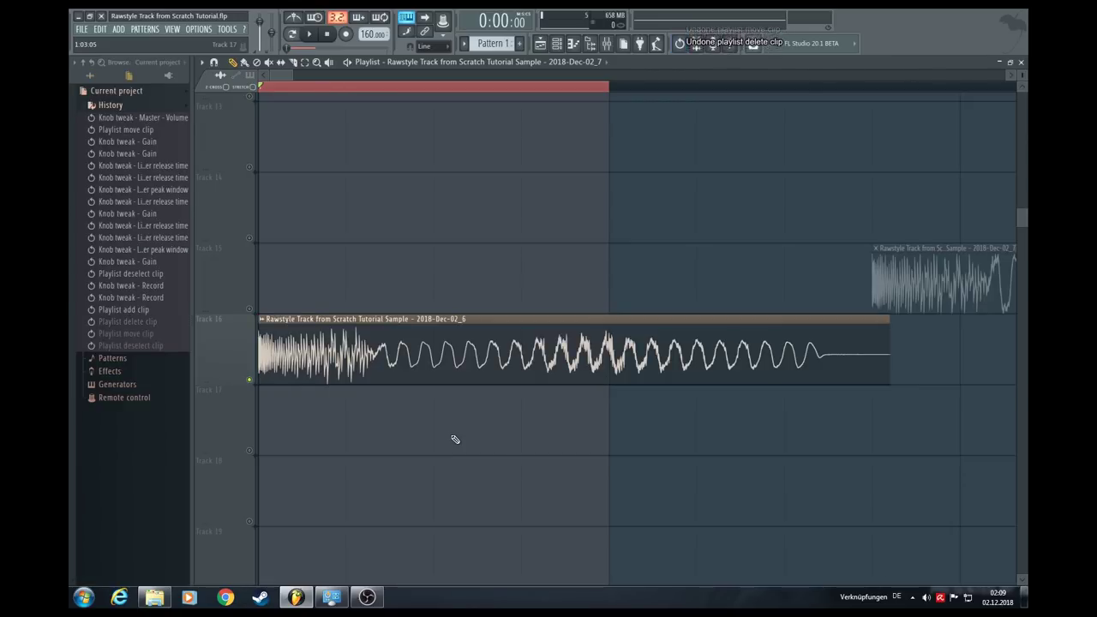
drag(958, 298, 346, 547)
key(space)
key(space)
Toggle the Fruity Limiter slot on the mixer track of the track 16 kick and audition the clip
double_click(345, 351)
double_click(563, 193)
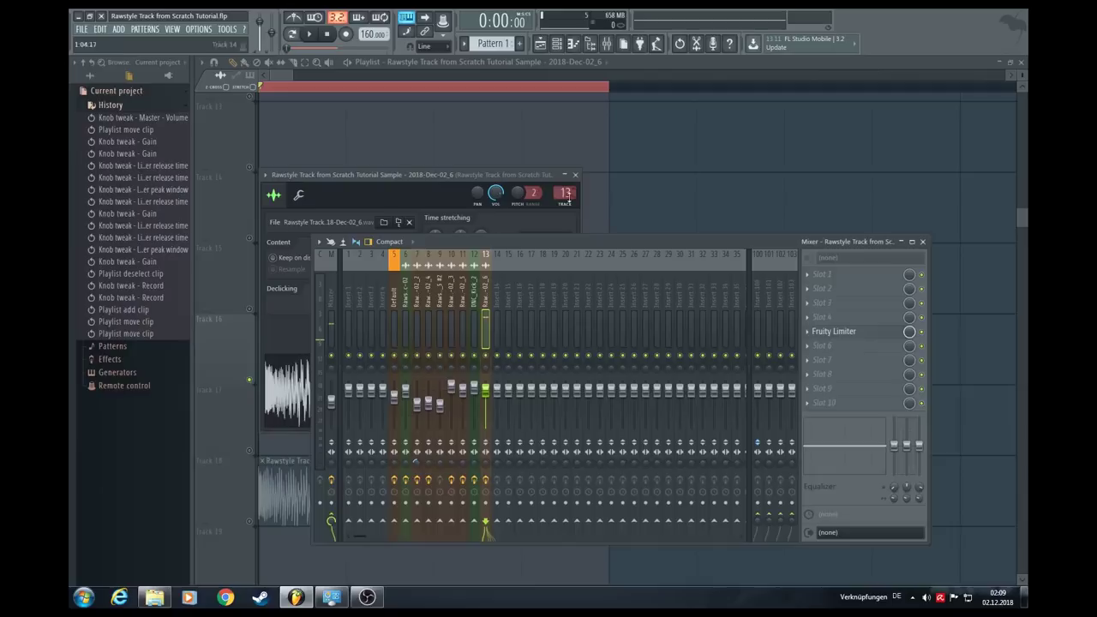
click(921, 334)
key(space)
right_click(697, 173)
Compare the kicks on playlist tracks 16 and 18 by soloing each in turn during playback
scroll(678, 211, down, 2)
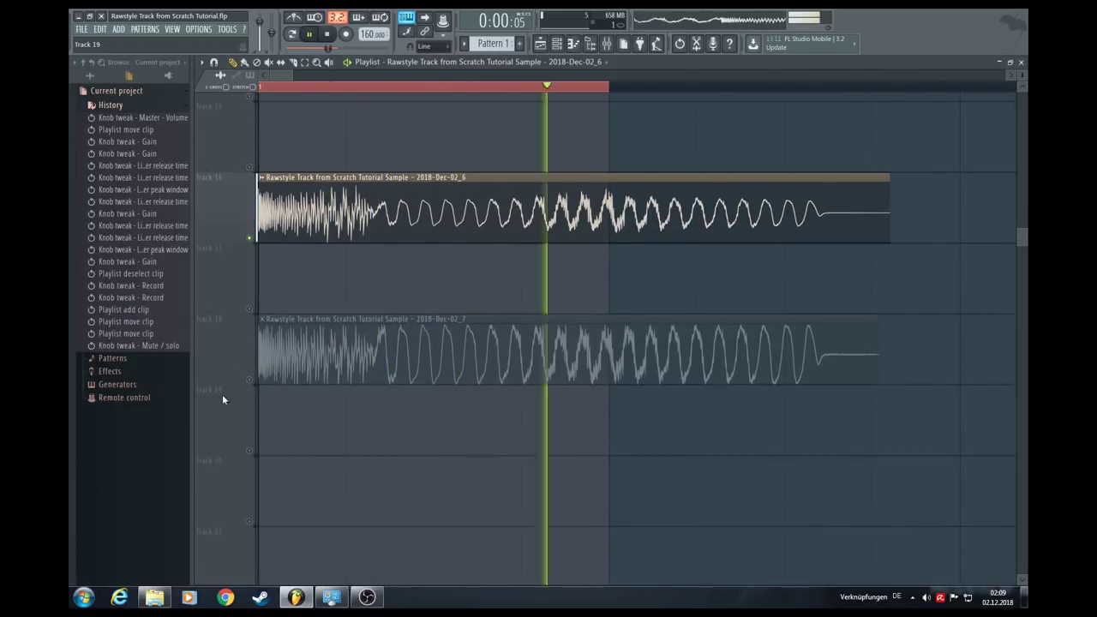
right_click(250, 380)
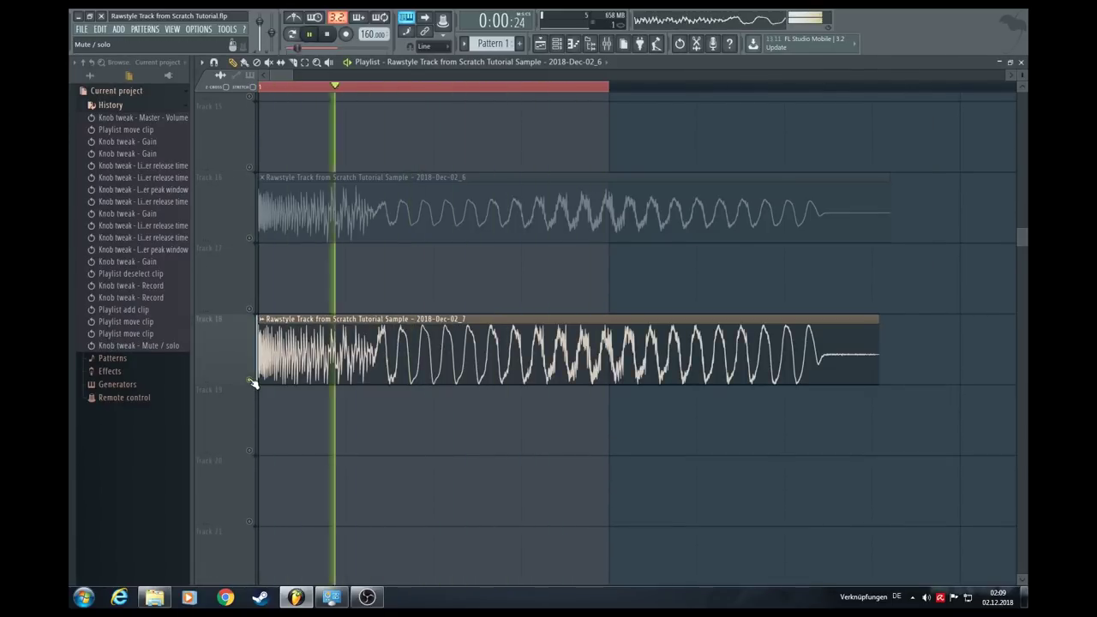
key(space)
right_click(249, 238)
key(space)
key(space)
right_click(250, 381)
key(space)
key(space)
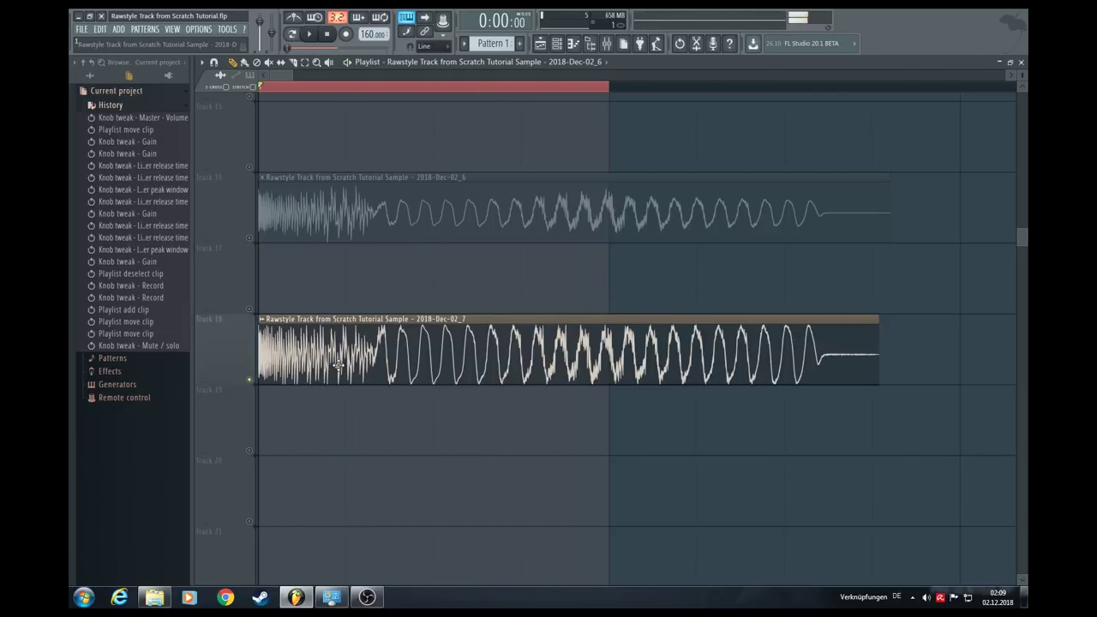
Solo track 16, toggle the Fruity Limiter slot on mixer track 13 again and open the limiter's settings
right_click(249, 237)
double_click(434, 230)
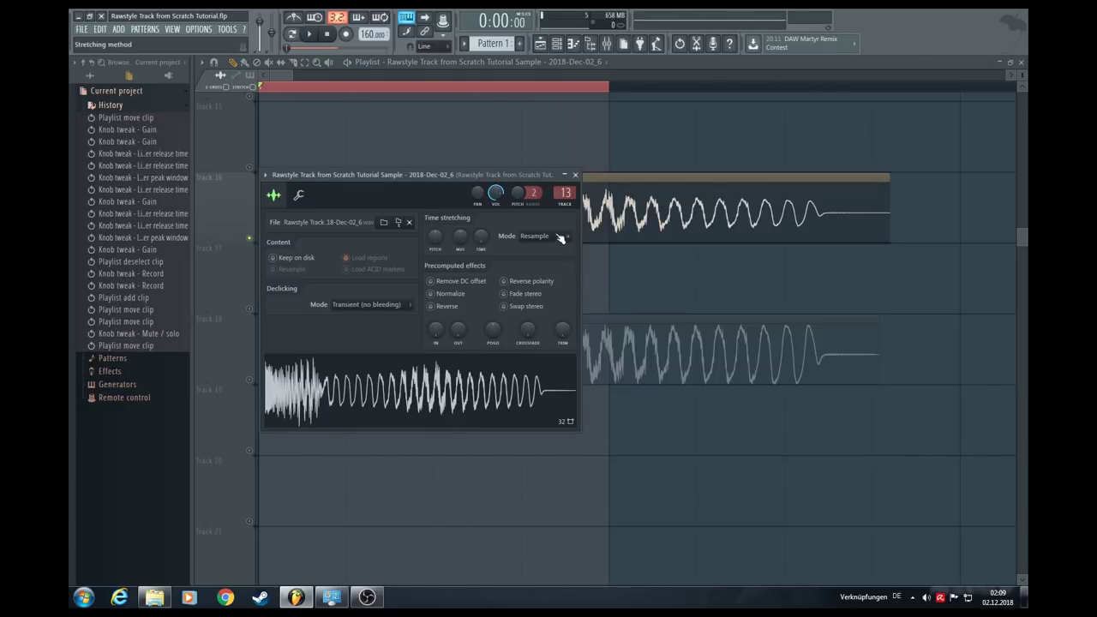
click(568, 190)
click(923, 333)
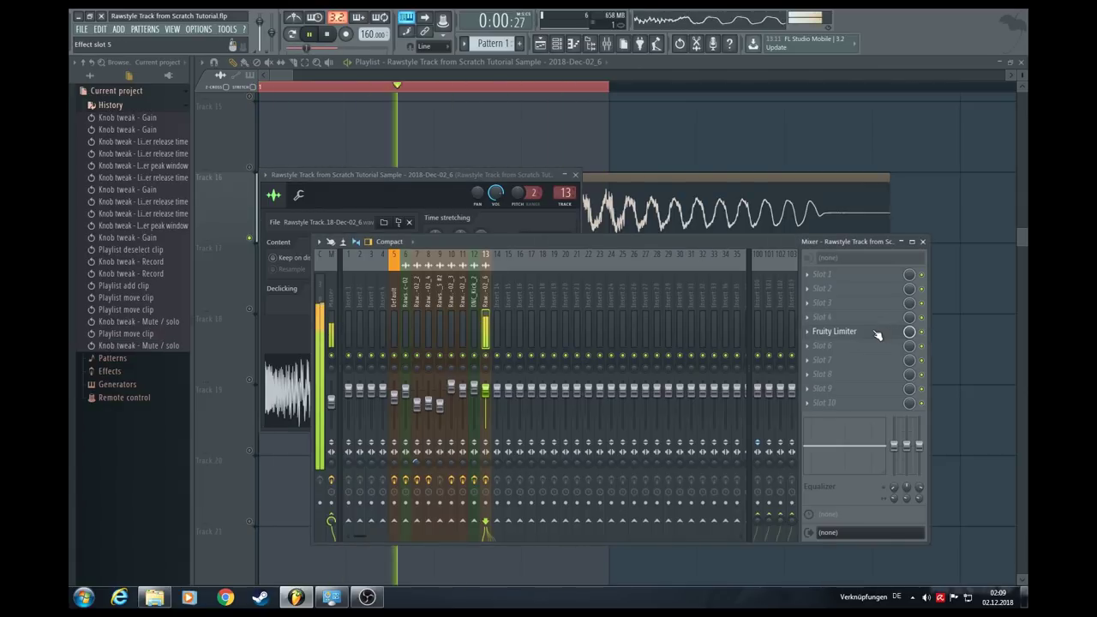
click(876, 336)
Lower the Fruity Limiter's release and raise its gain while playing the track 16 kick
key(space)
mouse_move(269, 325)
mouse_down()
mouse_move(269, 347)
mouse_move(272, 321)
mouse_up()
key(space)
drag(468, 323, 468, 333)
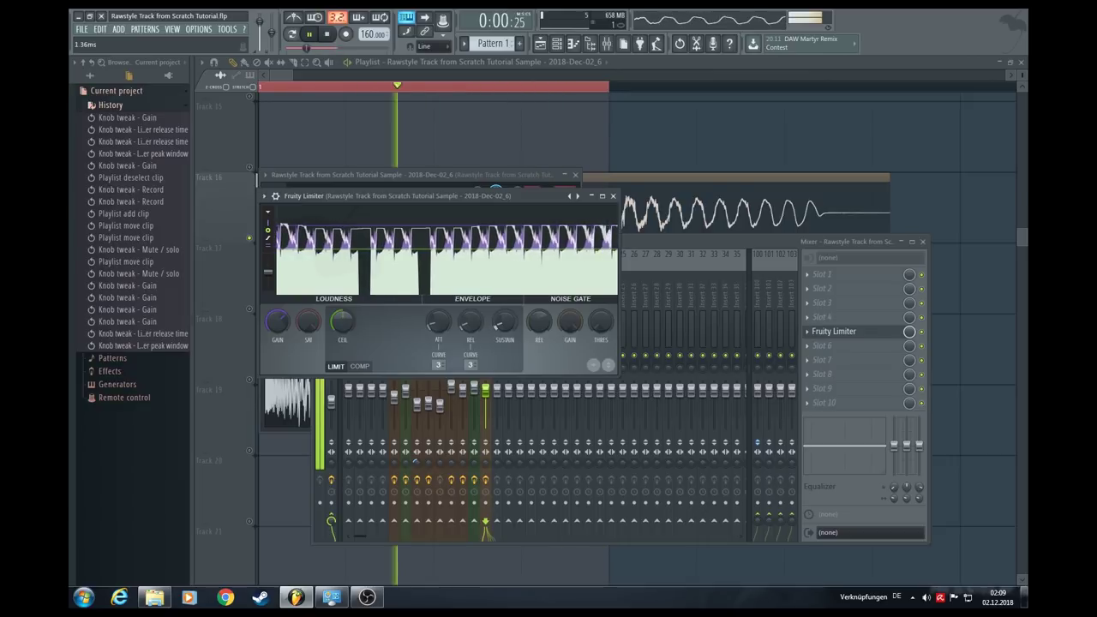
drag(277, 322, 276, 302)
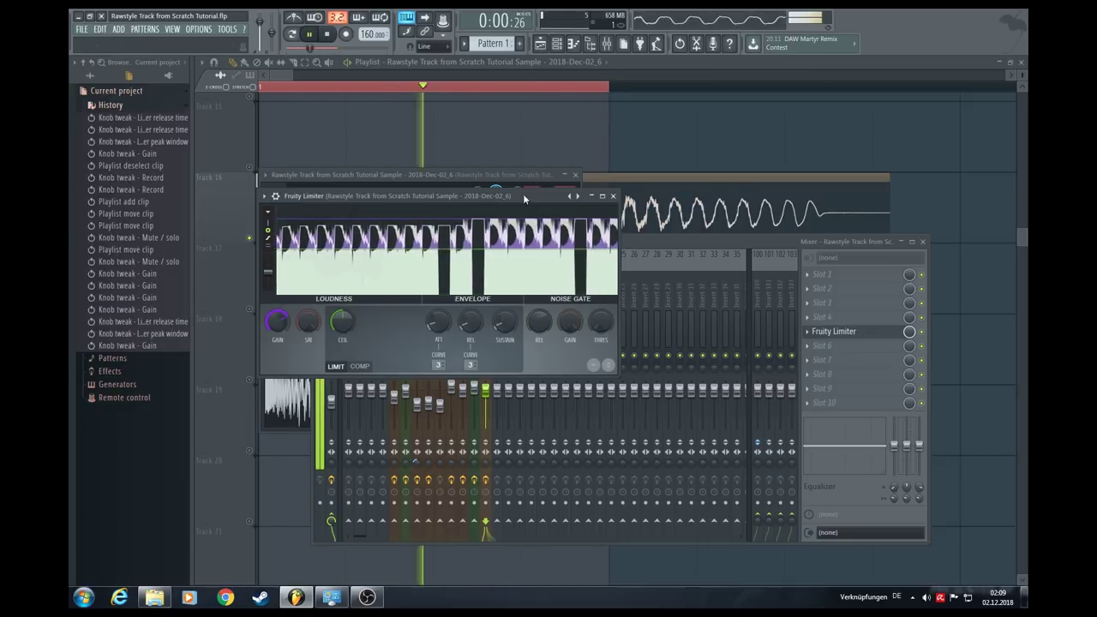
Close the plugin and mixer windows and compare the retuned kick with track 18 by alternating the soloed track
key(F12)
right_click(250, 380)
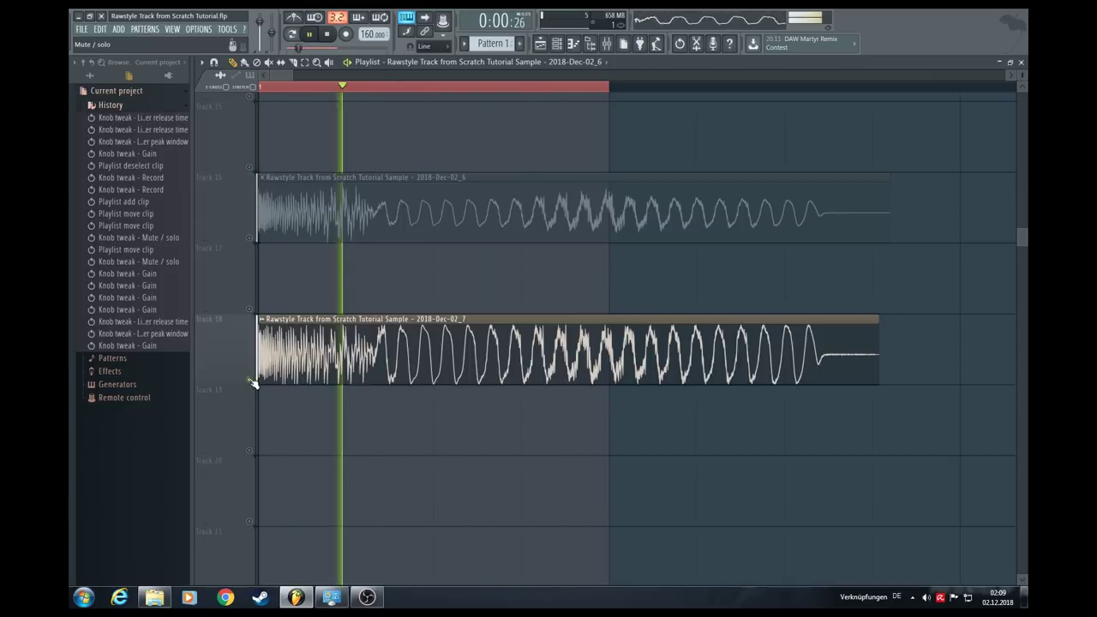
right_click(249, 238)
Stop playback and extend the playlist loop past the end of the kick clip on track 16
scroll(523, 91, down, 2)
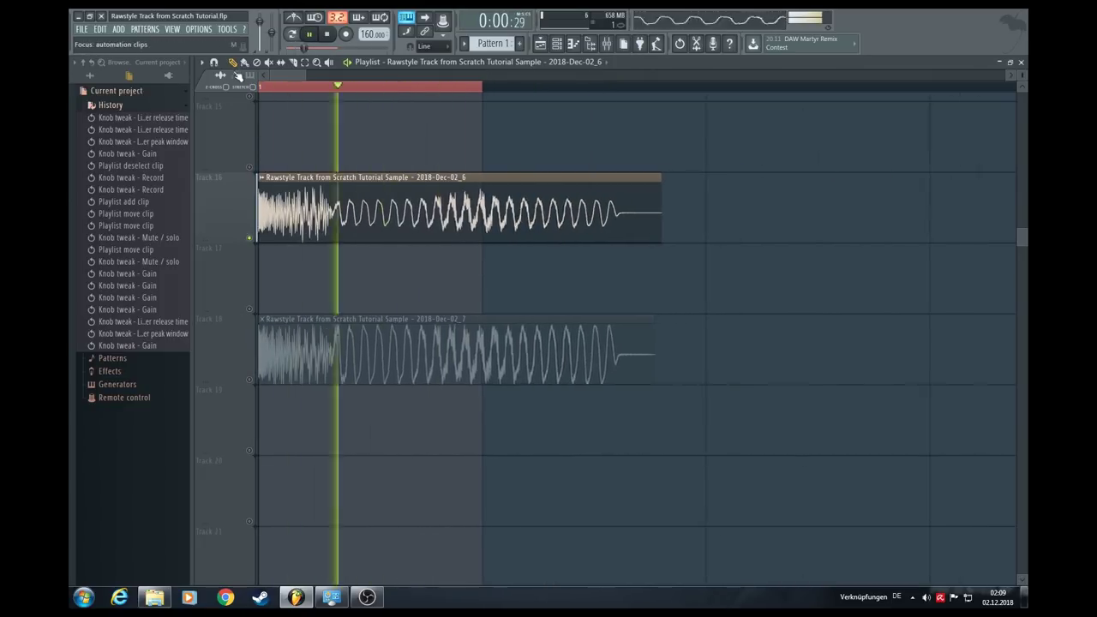
click(305, 64)
key(space)
drag(758, 89, 263, 91)
click(491, 108)
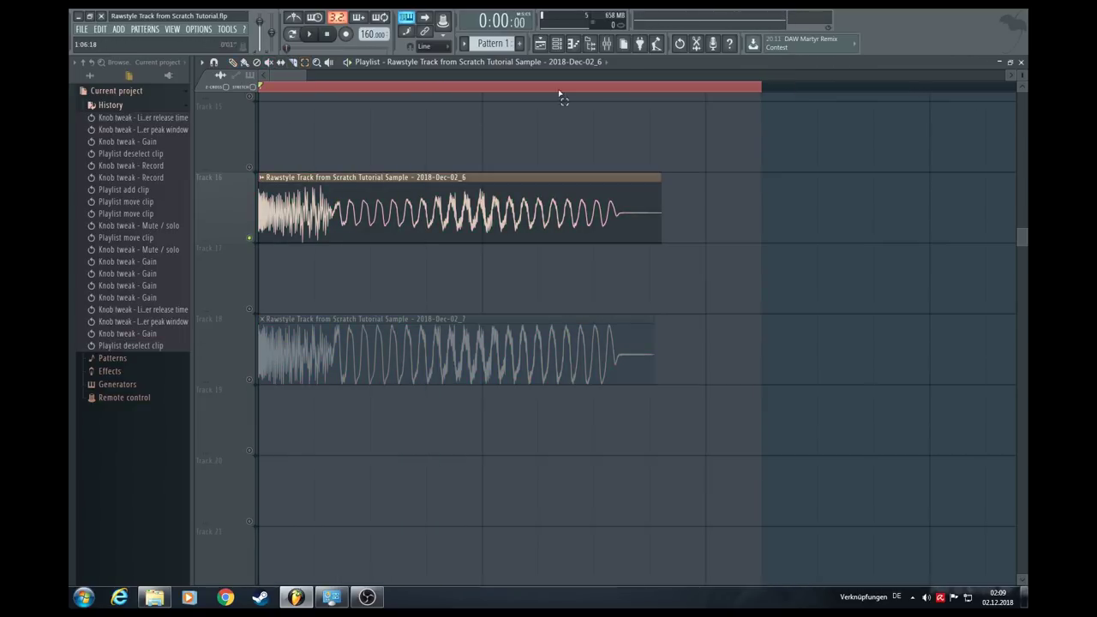
Start a new sample in the Master channel's Edison and record playback of the limited track 16 kick
click(606, 45)
click(332, 307)
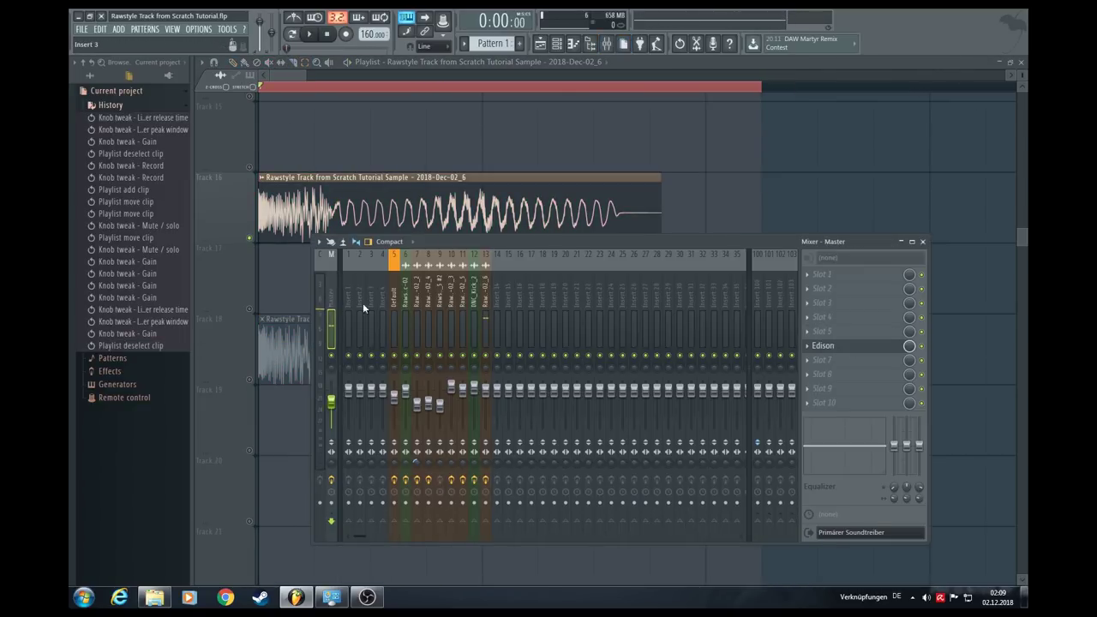
click(875, 349)
click(325, 269)
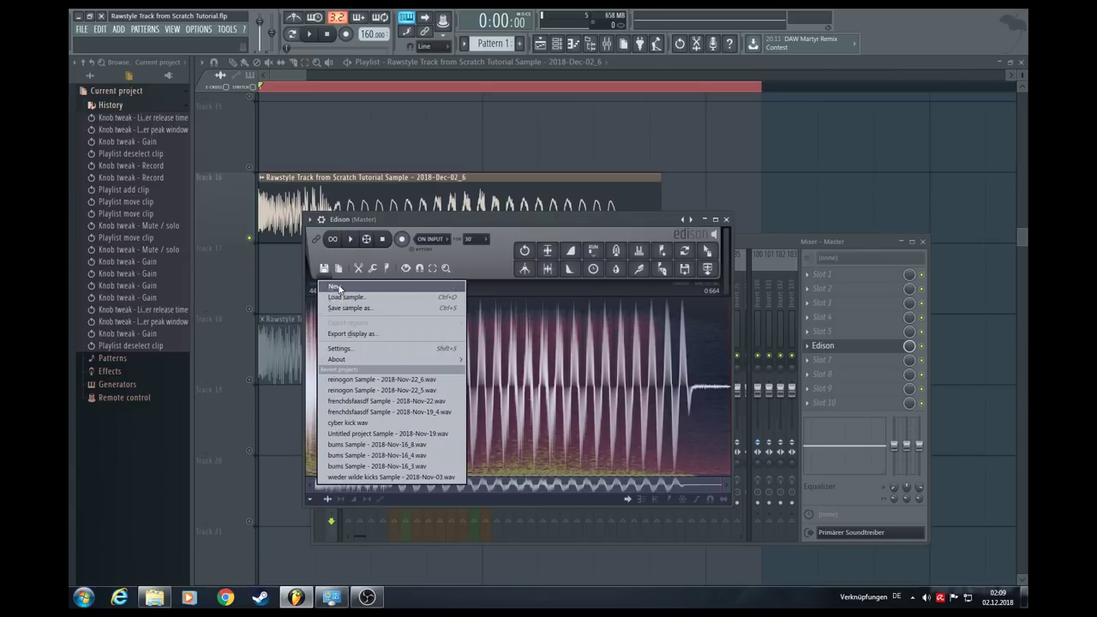
click(334, 288)
click(404, 239)
key(space)
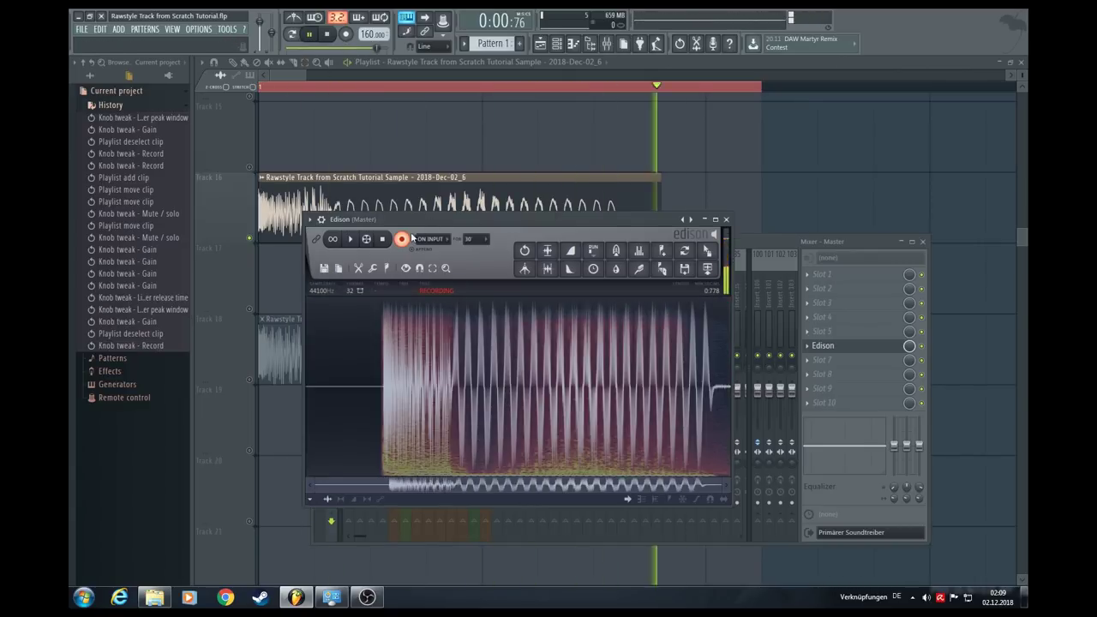
key(space)
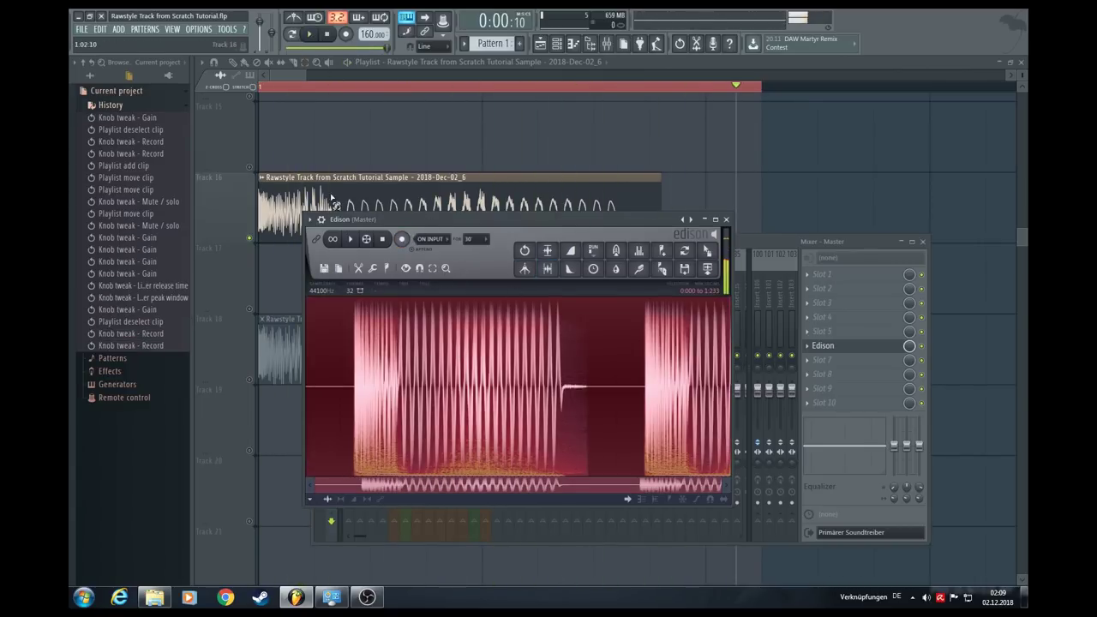
Trim the Edison recording to a single kick, place it at the start of playlist track 19 and solo that track
key(Delete)
drag(546, 269, 300, 444)
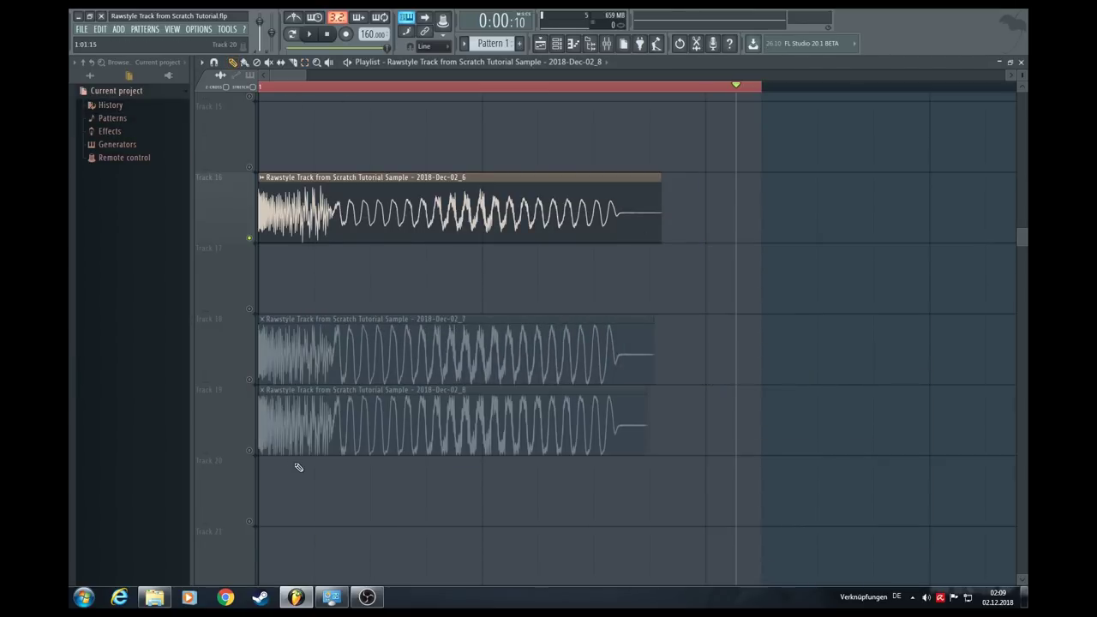
right_click(250, 451)
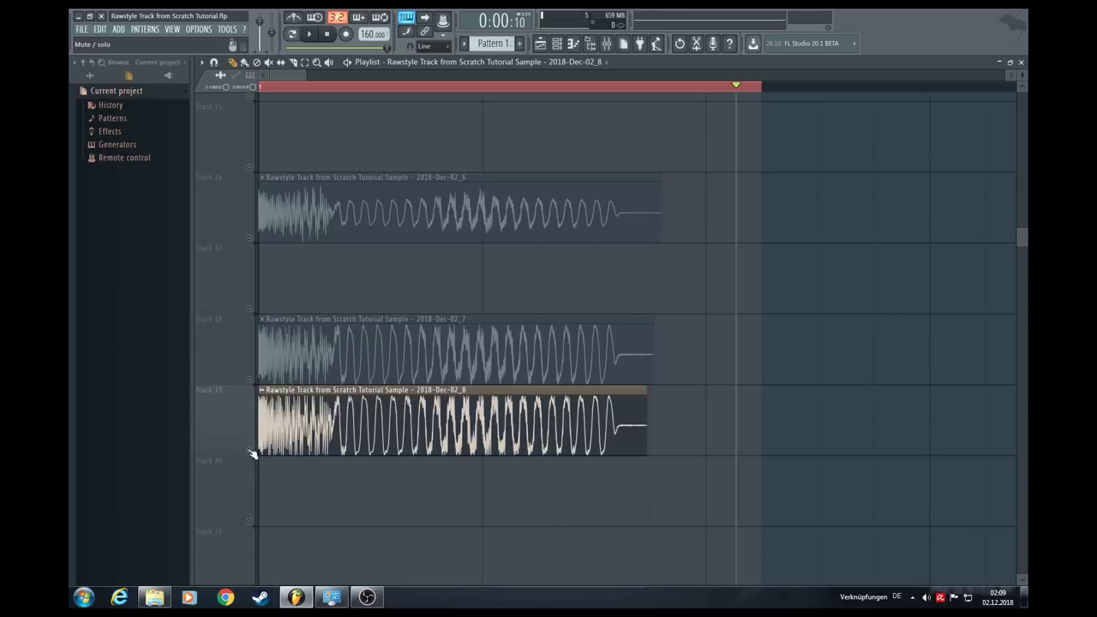
Rename the new kick clip on track 19 as Better
click(262, 390)
click(312, 444)
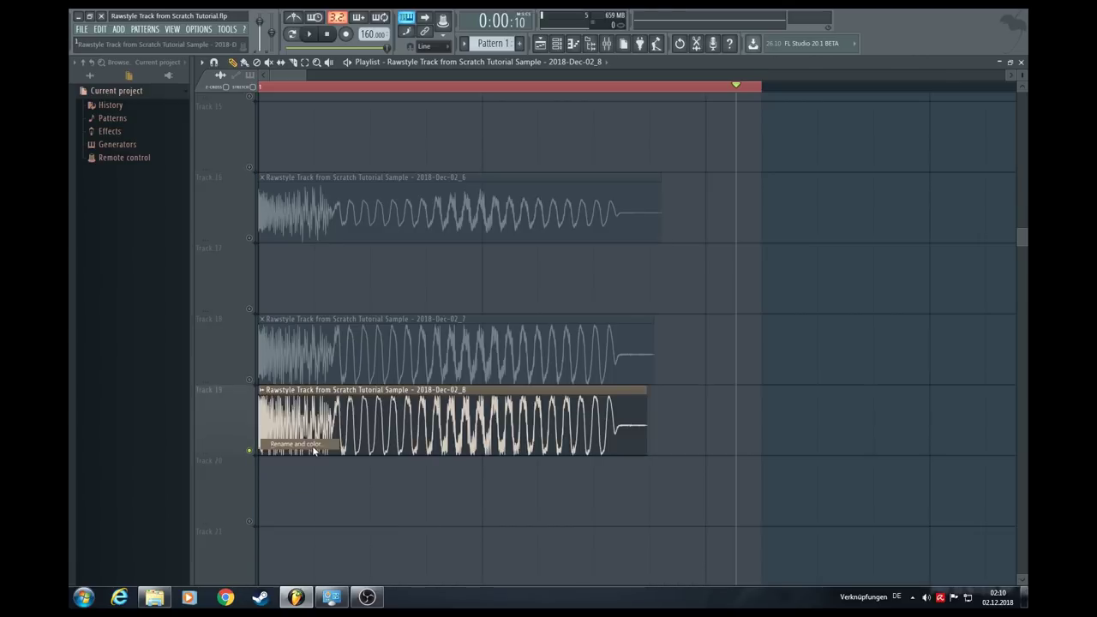
text(Bett)
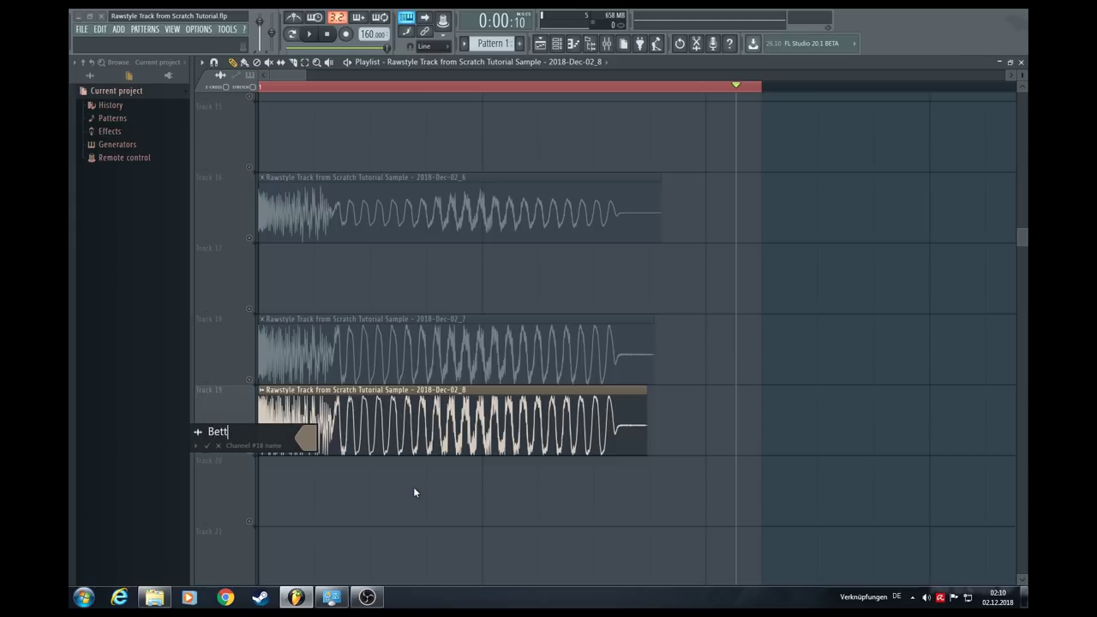
text(er)
key(Return)
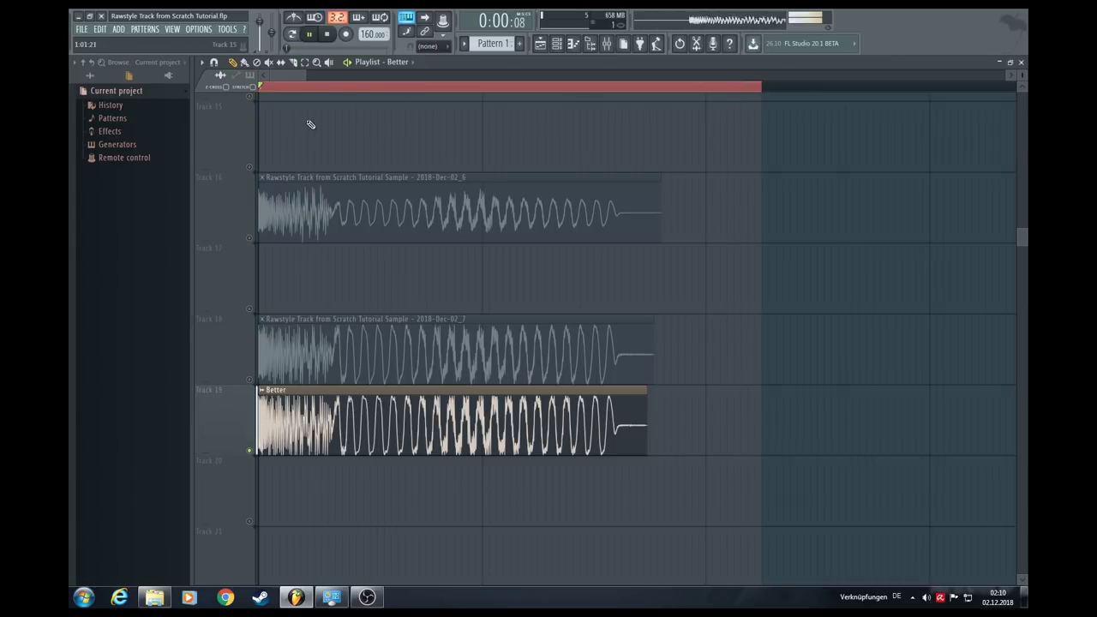
Compare the track 16 kick with the Better clip by switching the solo between tracks 16 and 19
click(258, 236)
key(space)
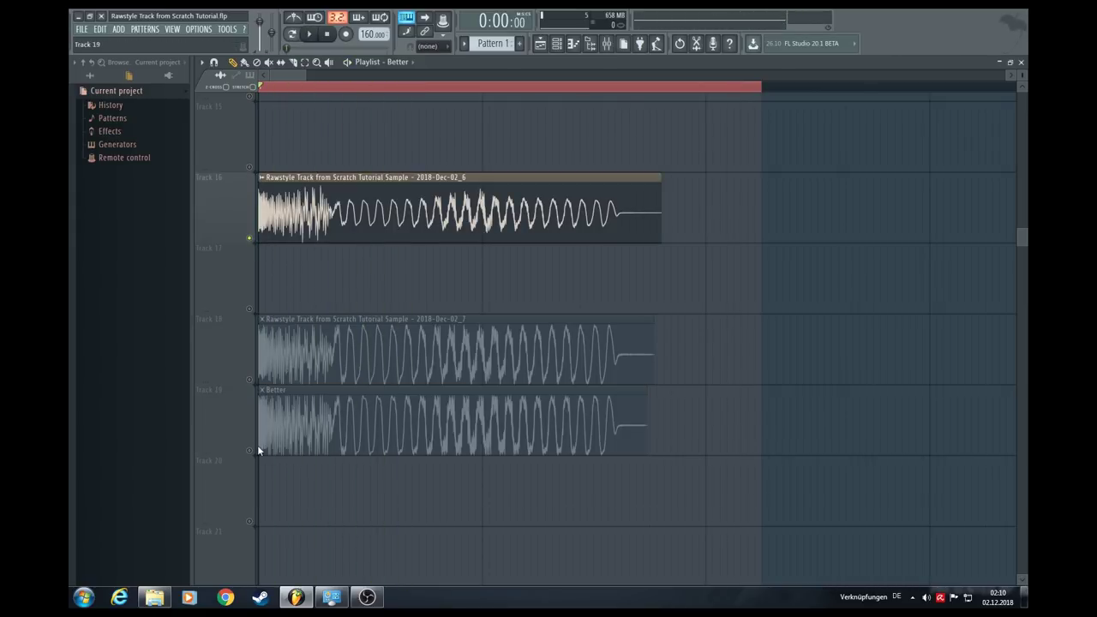
click(258, 446)
Delete the older kick clips from tracks 18 and 16 and play the remaining Better clip
right_click(366, 355)
right_click(356, 210)
drag(307, 75, 296, 76)
key(space)
key(space)
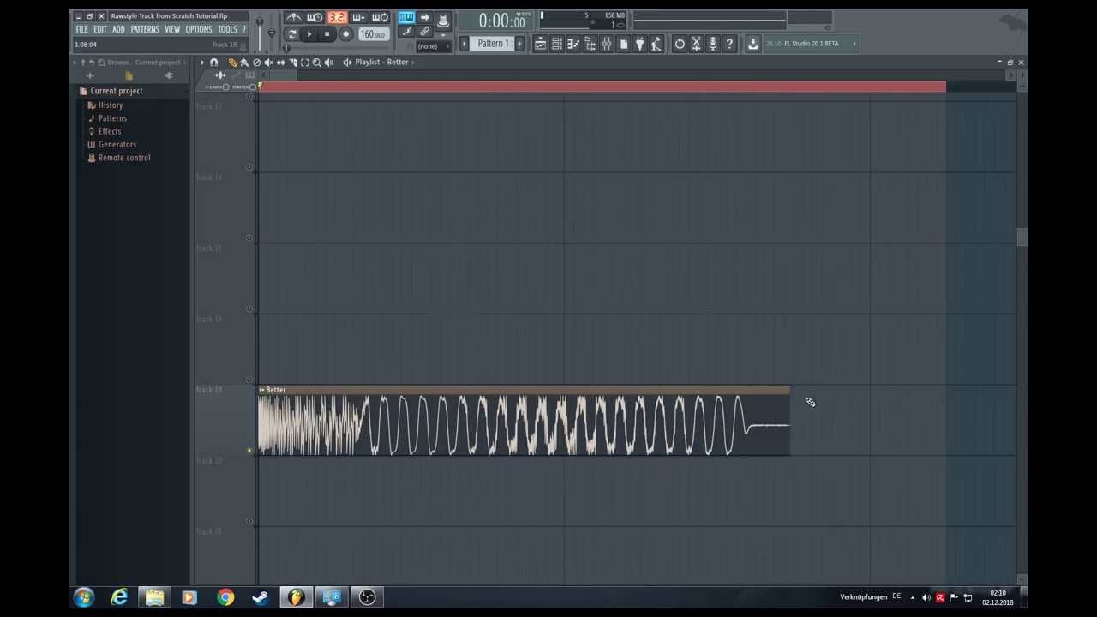
Shorten the Better clip to one beat, with playlist snapping set to Line
drag(788, 399, 636, 396)
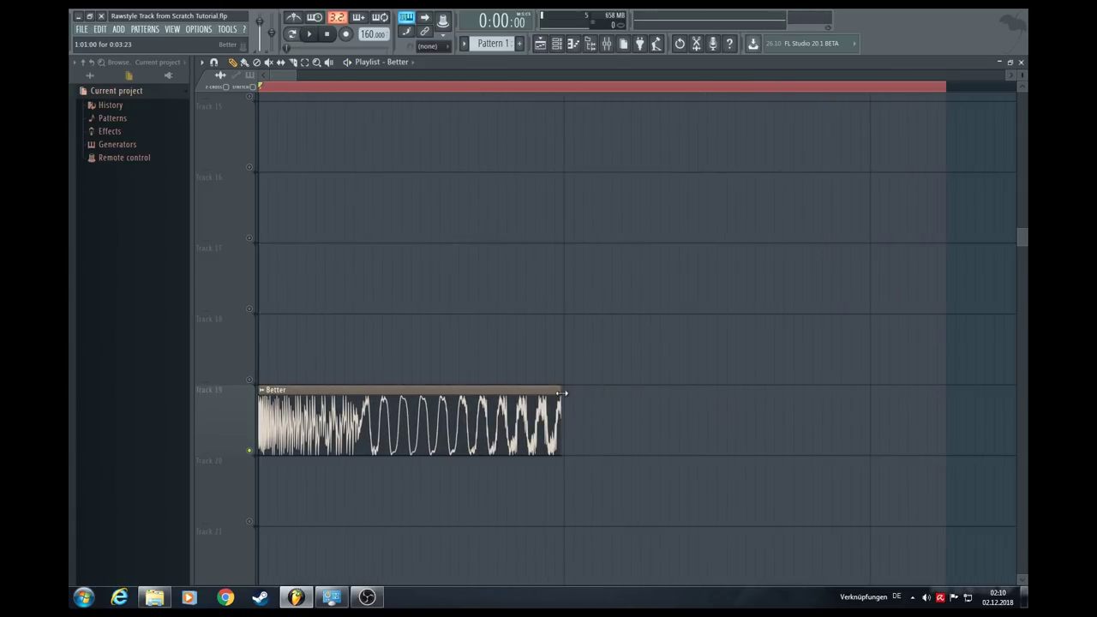
click(432, 46)
click(428, 86)
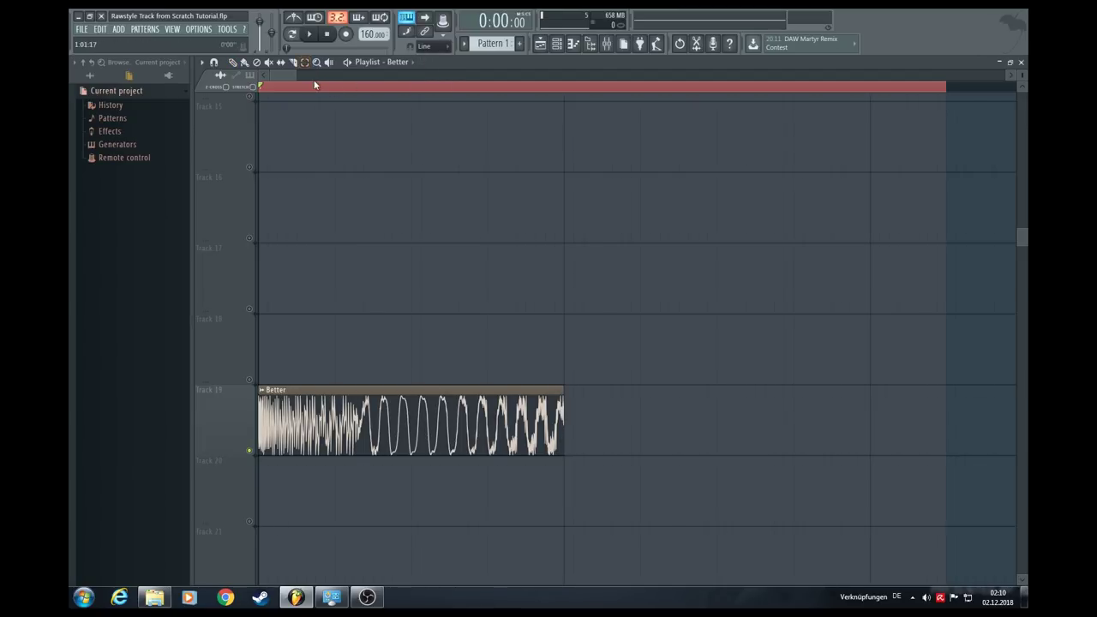
Clear the playlist loop selection and audition the shortened Better clip
key(ctrl+d)
key(space)
key(space)
Paint copies of the Better clip along track 19 to make seven consecutive kicks and play the sequence
click(234, 65)
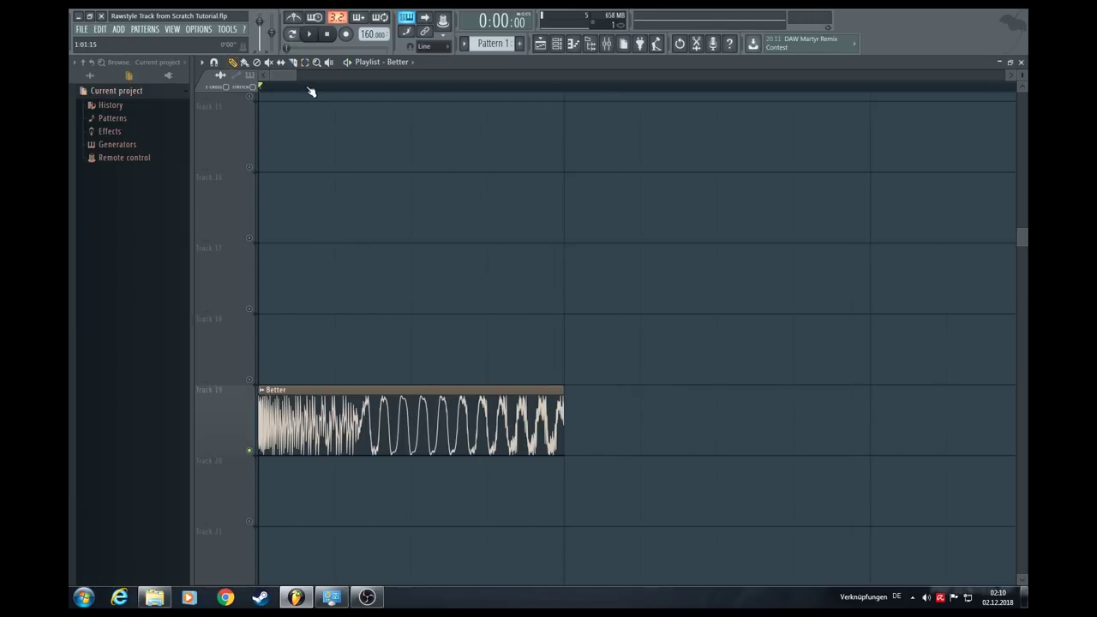
scroll(308, 91, down, 3)
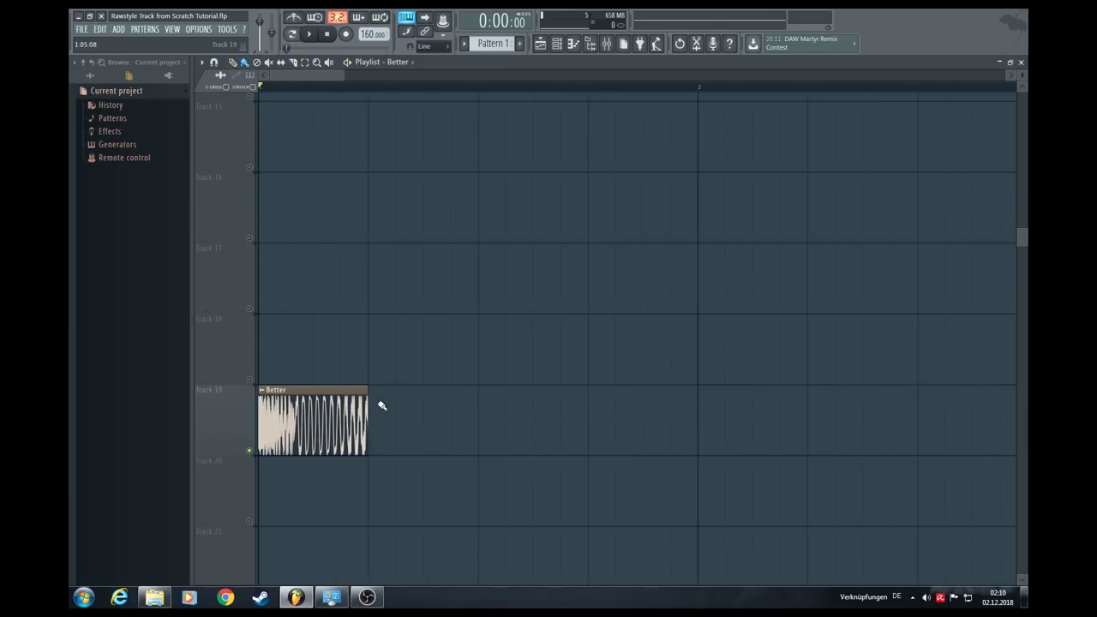
click(397, 410)
drag(492, 414, 934, 419)
key(space)
scroll(753, 94, down, 4)
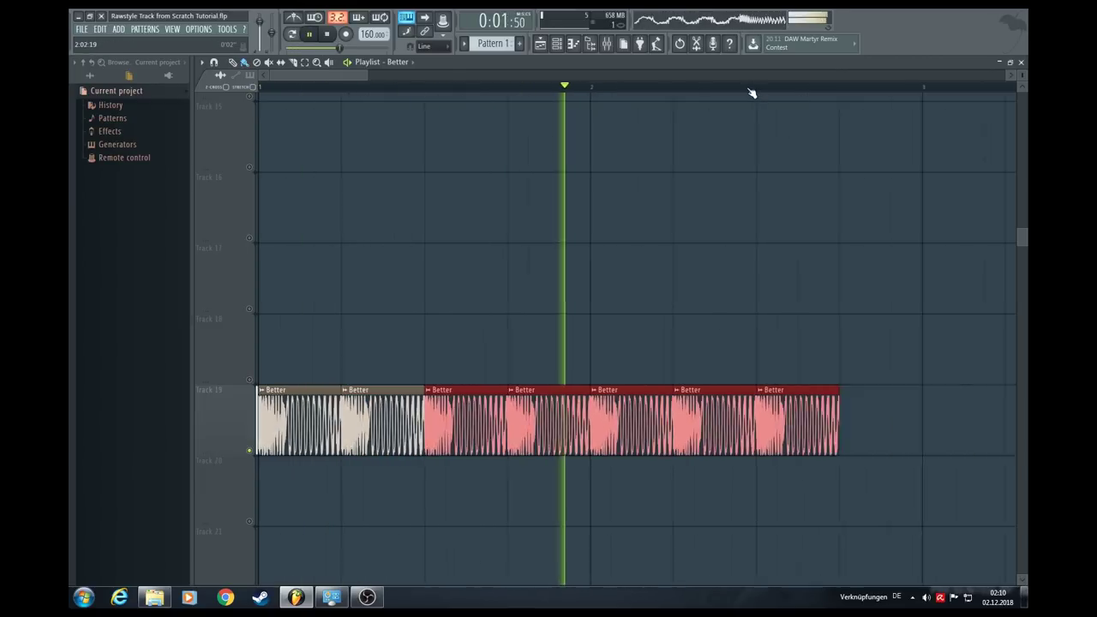
scroll(779, 91, down, 1)
key(space)
right_click(839, 305)
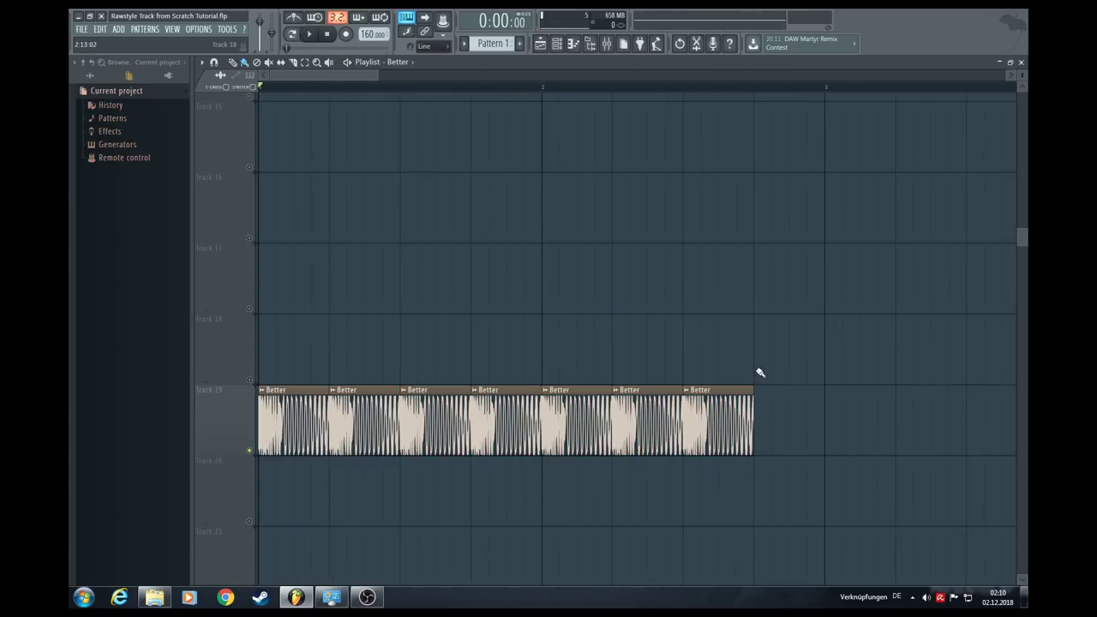
Add a Better clip on unmuted track 18 directly after the seventh kick and make it unique
click(759, 324)
click(251, 381)
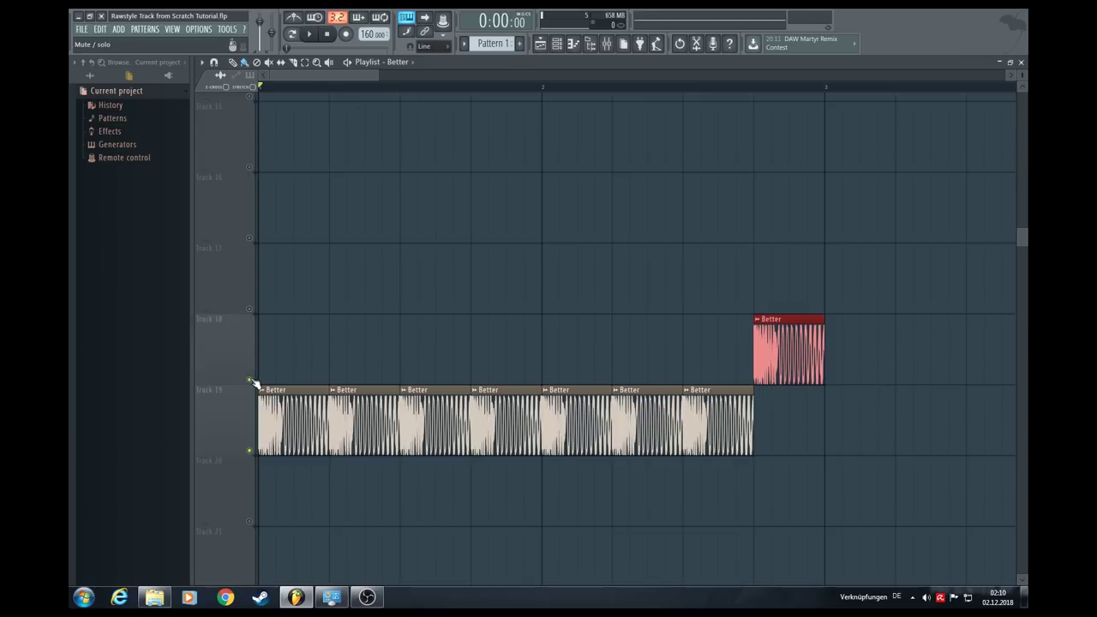
click(756, 321)
click(783, 405)
Set the track 18 clip's pitch range to 12 semitones and raise its pitch by a full octave
double_click(787, 361)
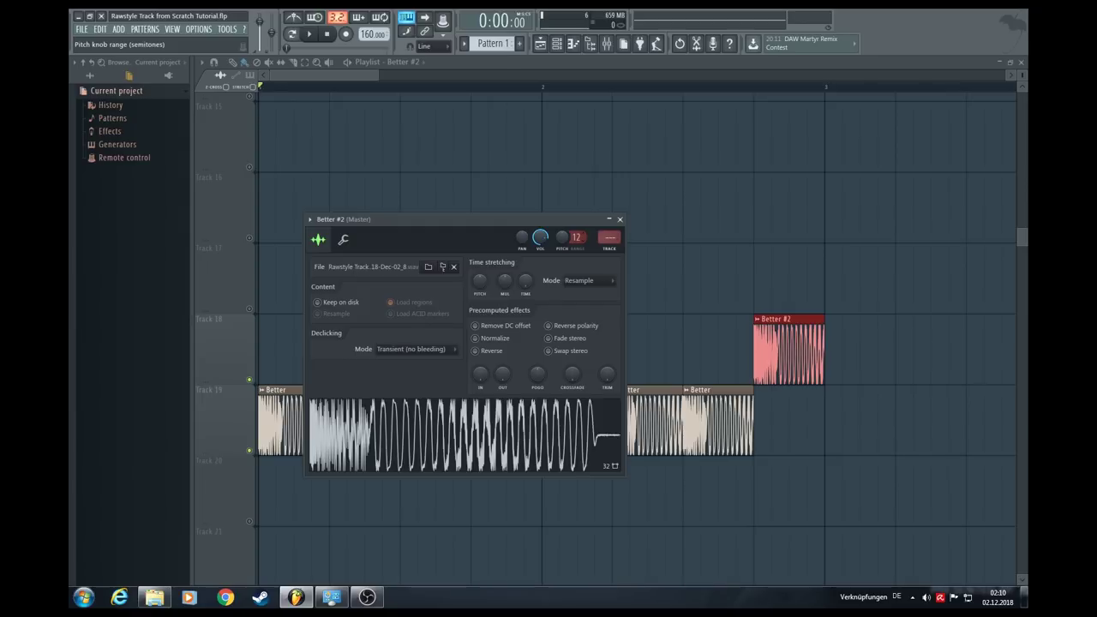
drag(562, 238, 562, 192)
right_click(905, 251)
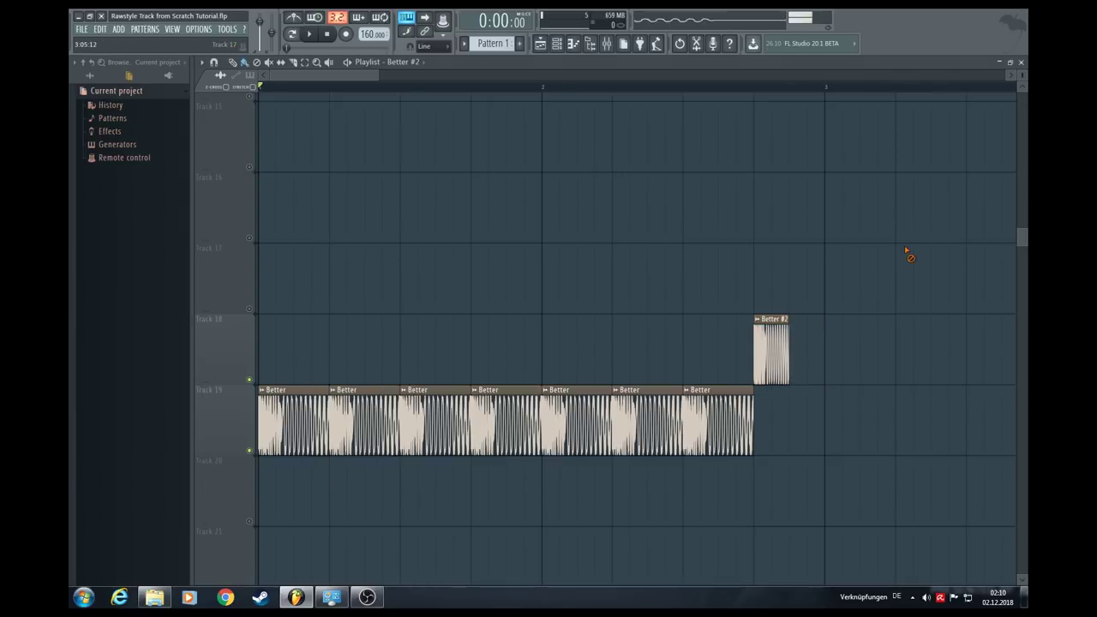
Place a copy of the pitched kick on track 17 directly after it, make it unique and set its pitch range to 7 semitones
click(790, 251)
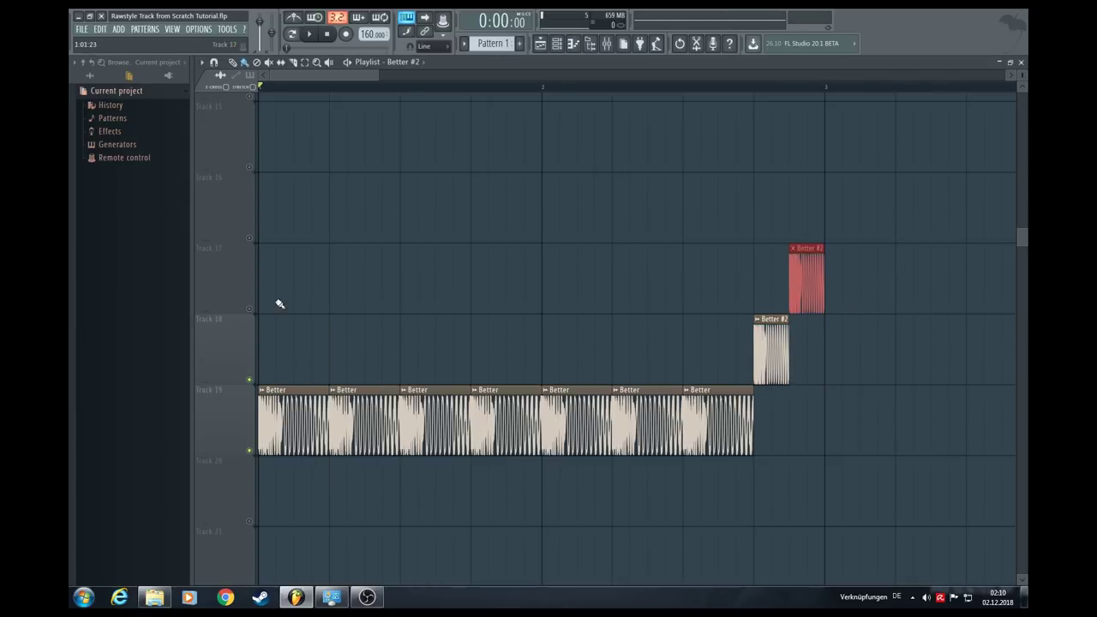
click(791, 249)
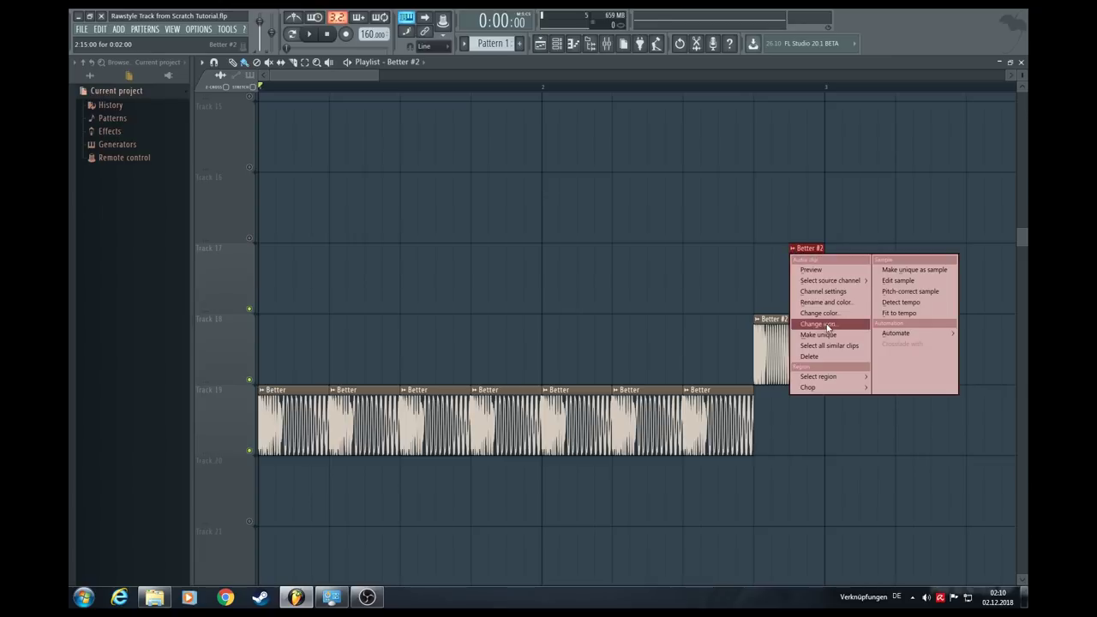
click(825, 335)
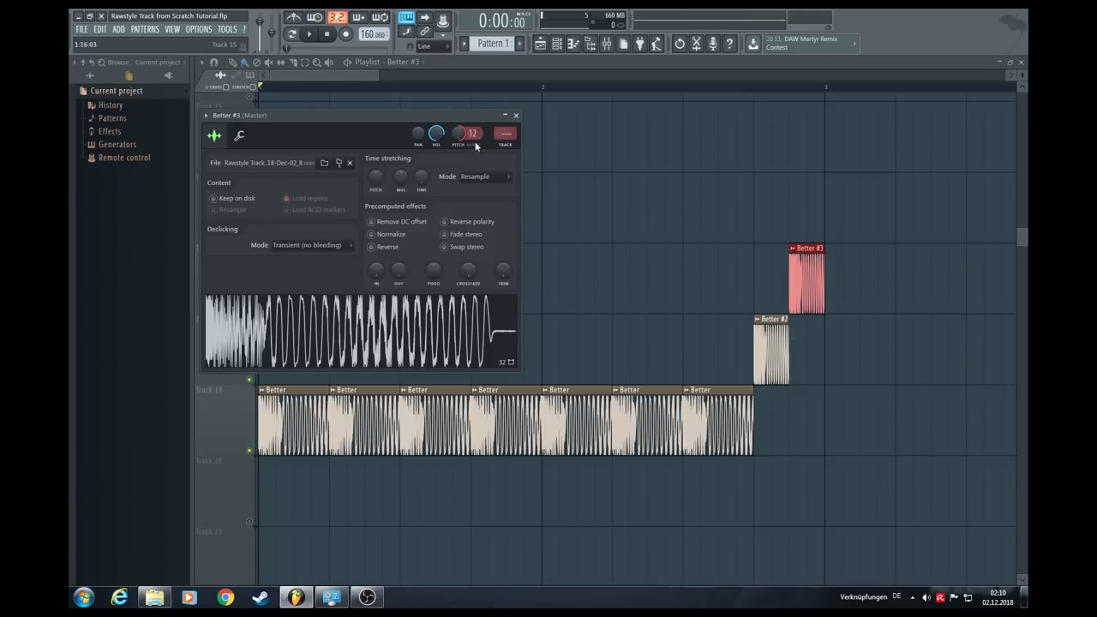
drag(466, 136, 464, 137)
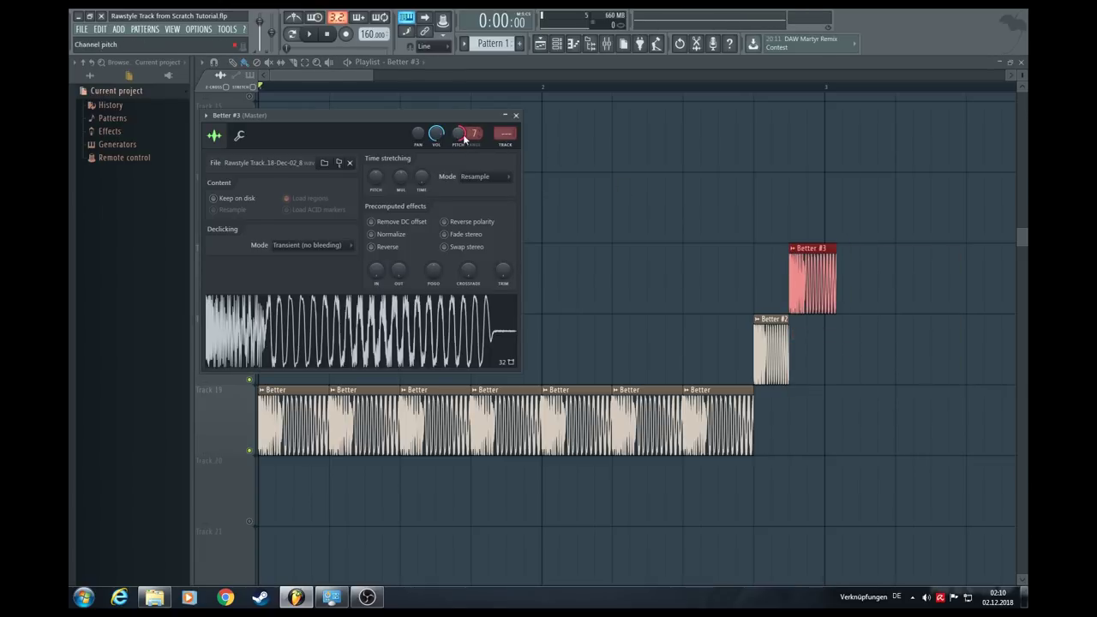
Trim the Better #3 clip to end at bar 3 and move the Better #2 clip down to track 19
drag(836, 273, 832, 270)
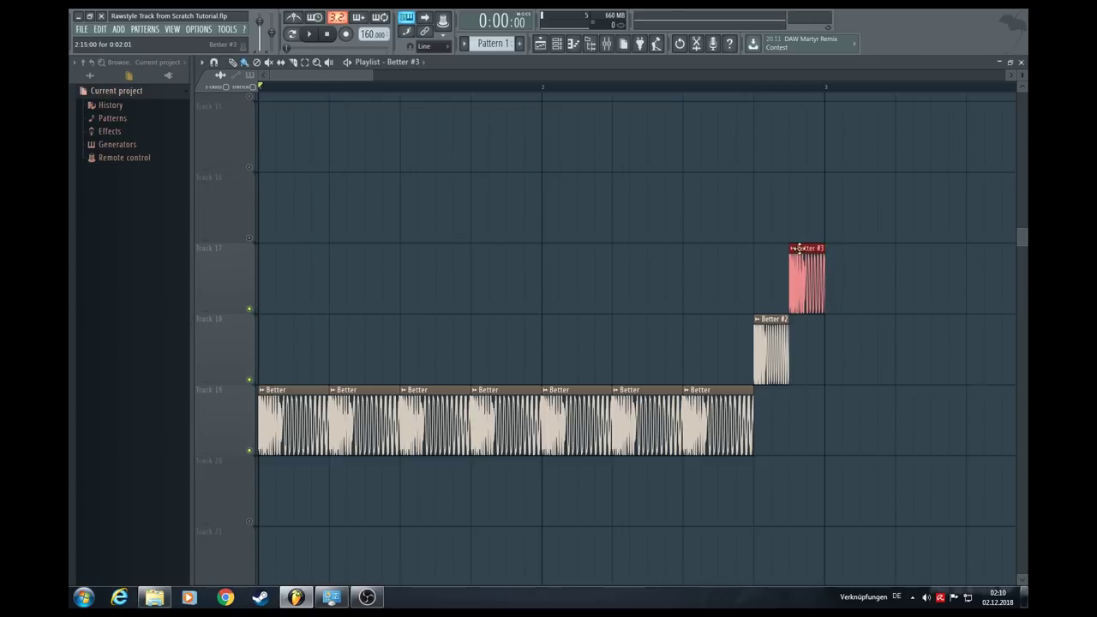
scroll(801, 91, up, 3)
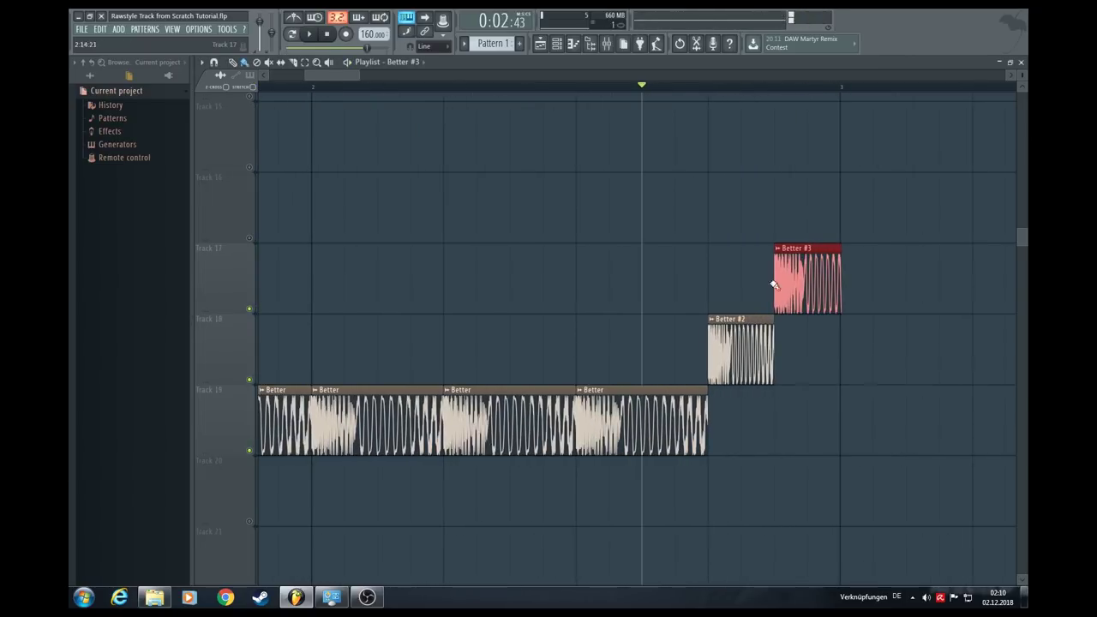
click(757, 384)
drag(757, 389, 756, 459)
key(space)
key(space)
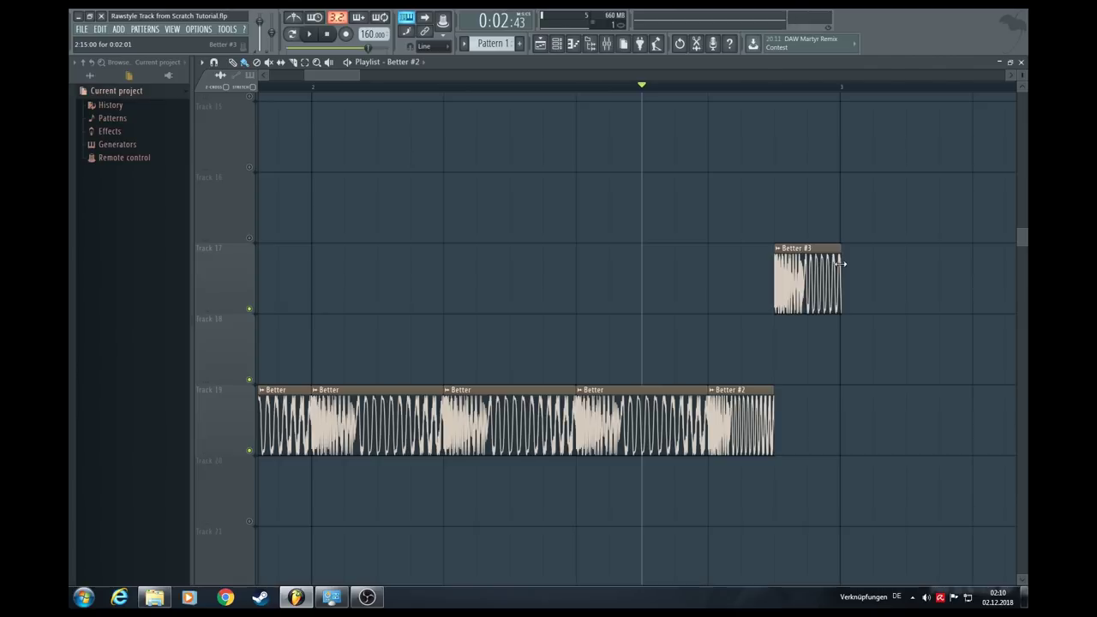
Move the Better #3 clip down to track 19 directly after Better #2, play the sequence and save the project
drag(828, 307, 830, 455)
key(space)
scroll(292, 89, down, 3)
key(space)
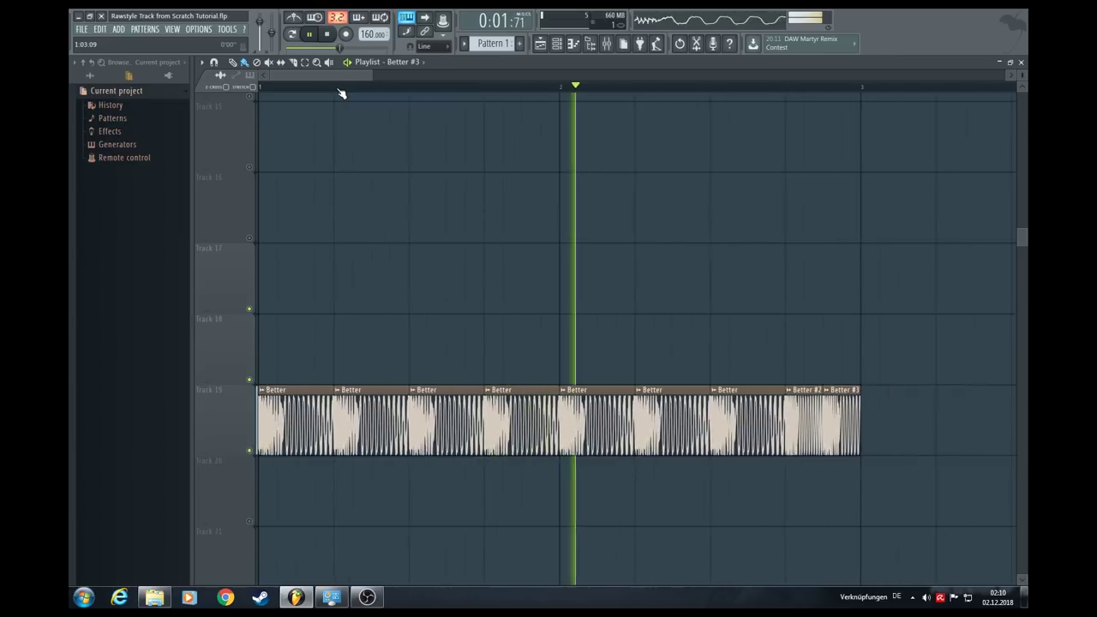
scroll(340, 93, down, 1)
key(space)
click(82, 28)
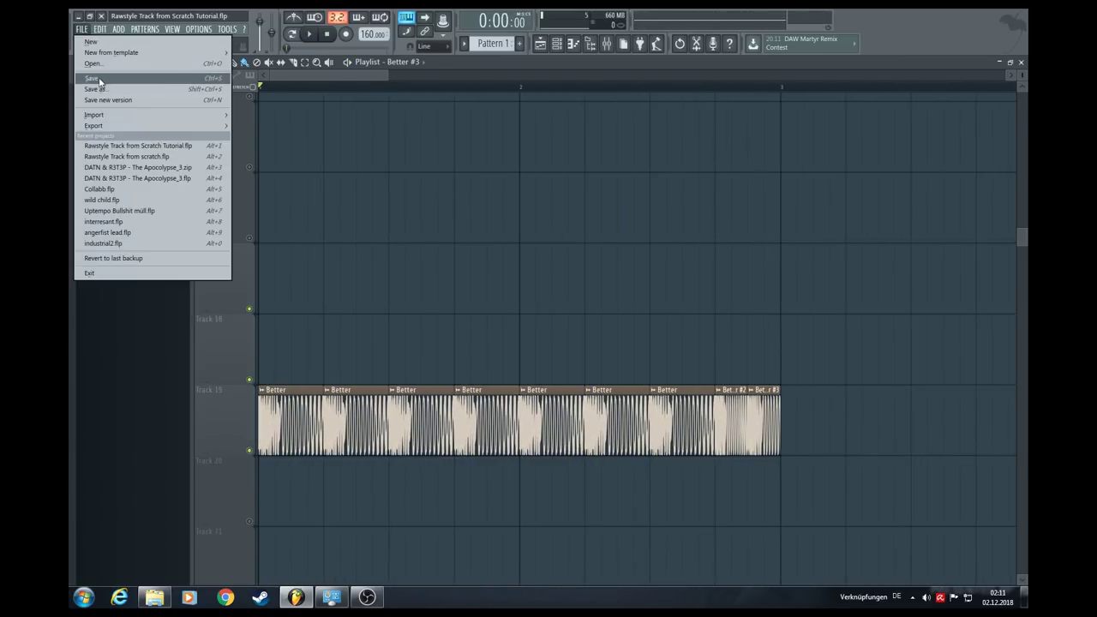
Unmute the original kick layers and reverb automation on tracks 6 to 10 and play them
scroll(499, 363, up, 9)
scroll(330, 193, up, 5)
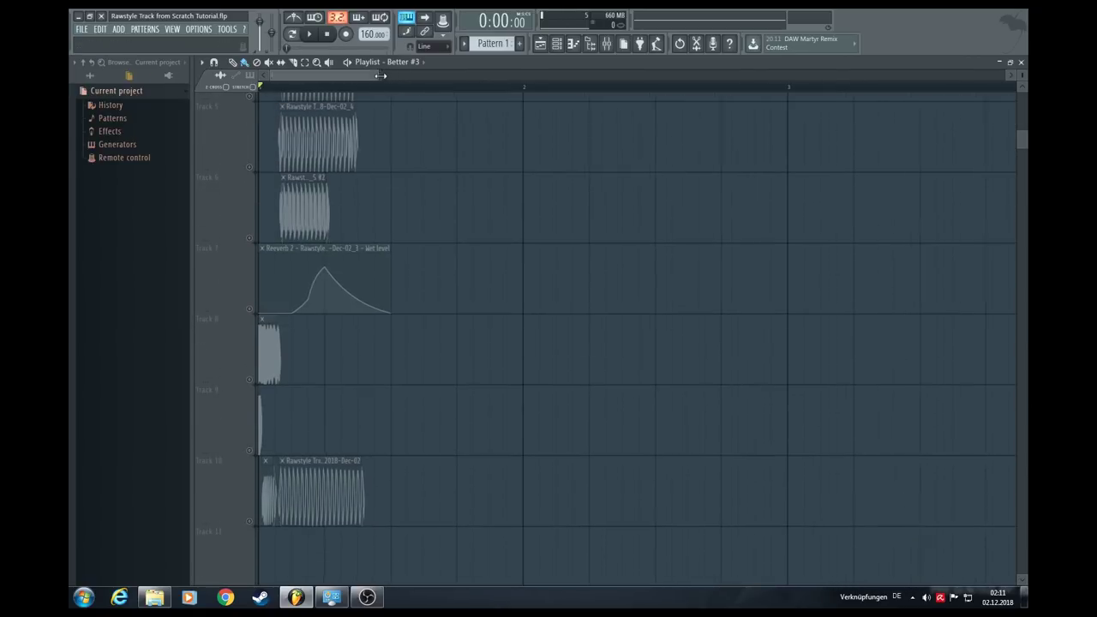
click(248, 490)
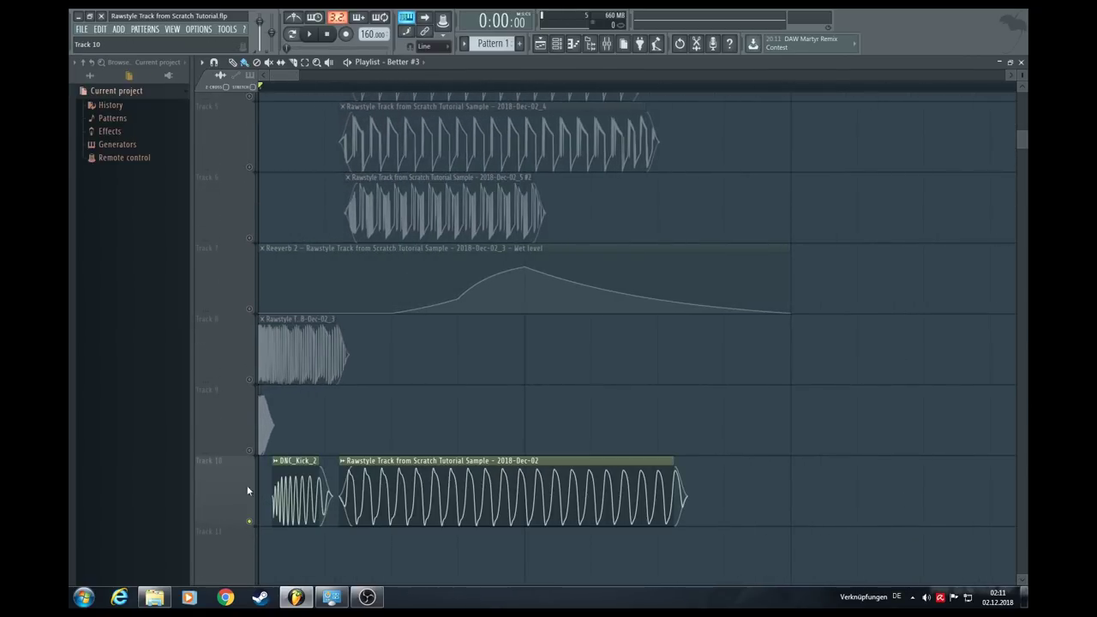
click(247, 340)
click(248, 308)
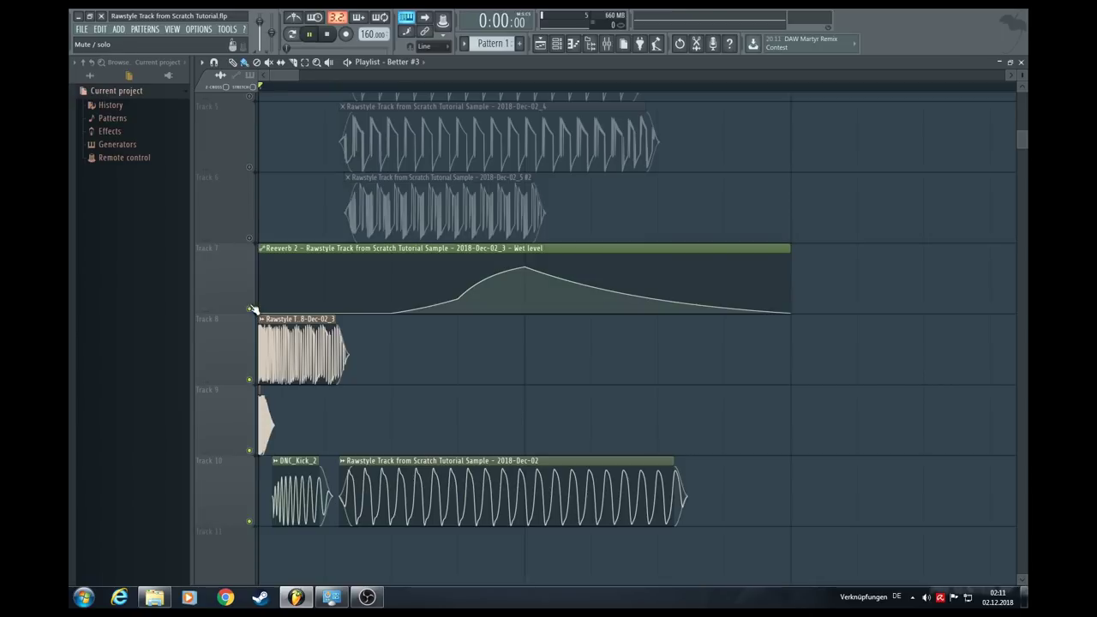
key(space)
key(space)
click(249, 238)
key(space)
key(space)
Unmute tracks 2 to 5 with the remaining kick layers and automation, and listen to the full stack
click(249, 167)
scroll(257, 189, up, 2)
key(space)
click(249, 238)
click(249, 168)
scroll(249, 172, up, 2)
click(249, 229)
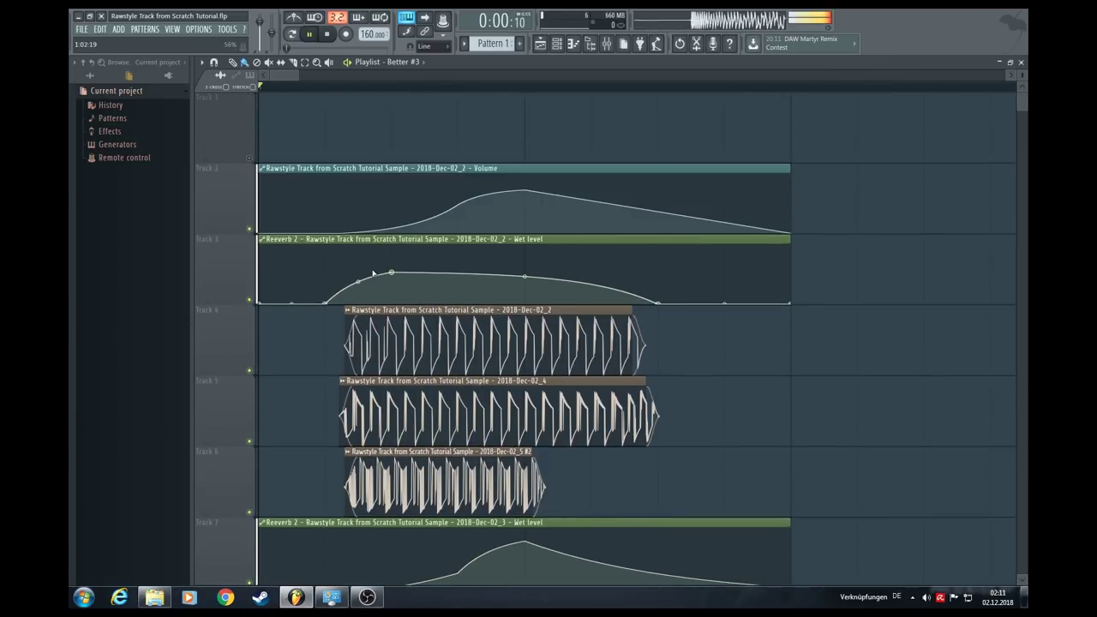
scroll(373, 273, down, 1)
key(space)
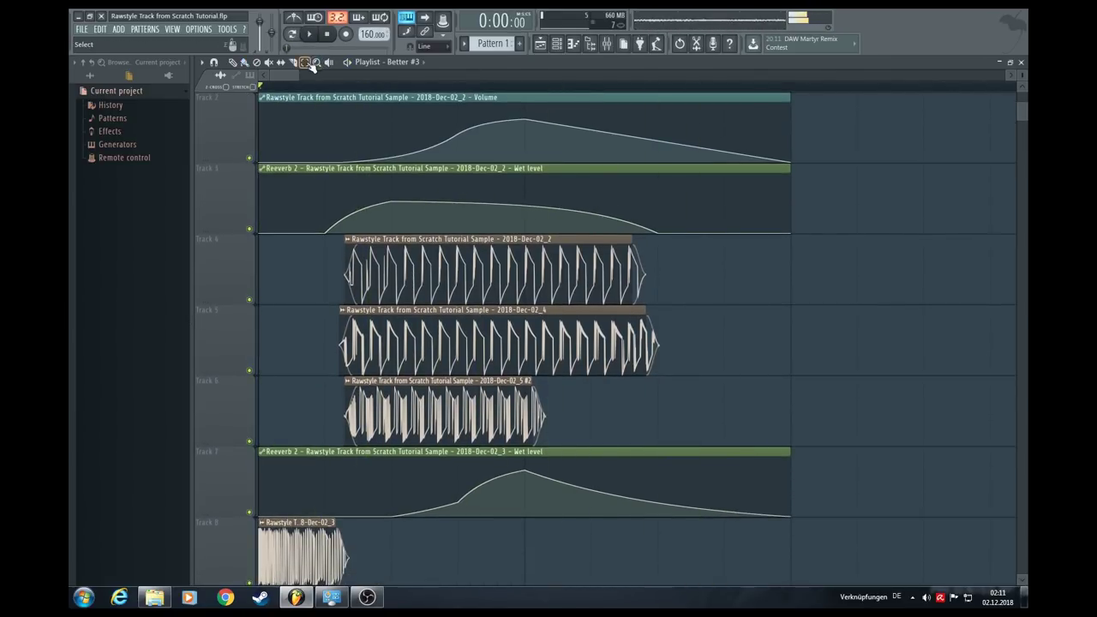
Set the first section up to 1:05:00 as the playback loop, play it and clear the clip selection
drag(526, 87, 257, 86)
key(space)
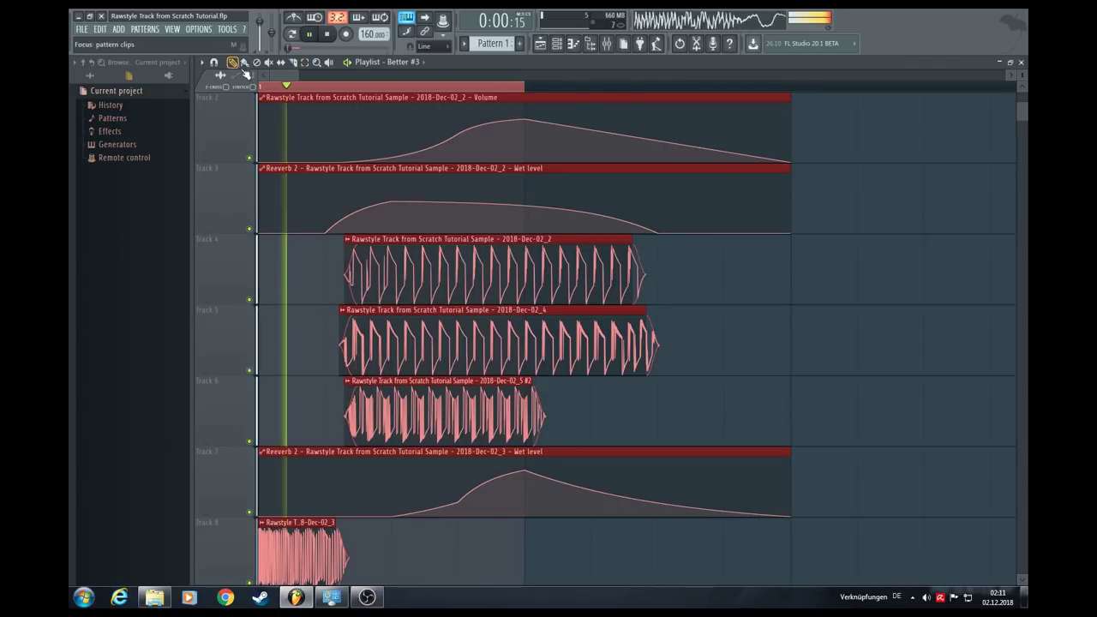
ctrl+click(755, 324)
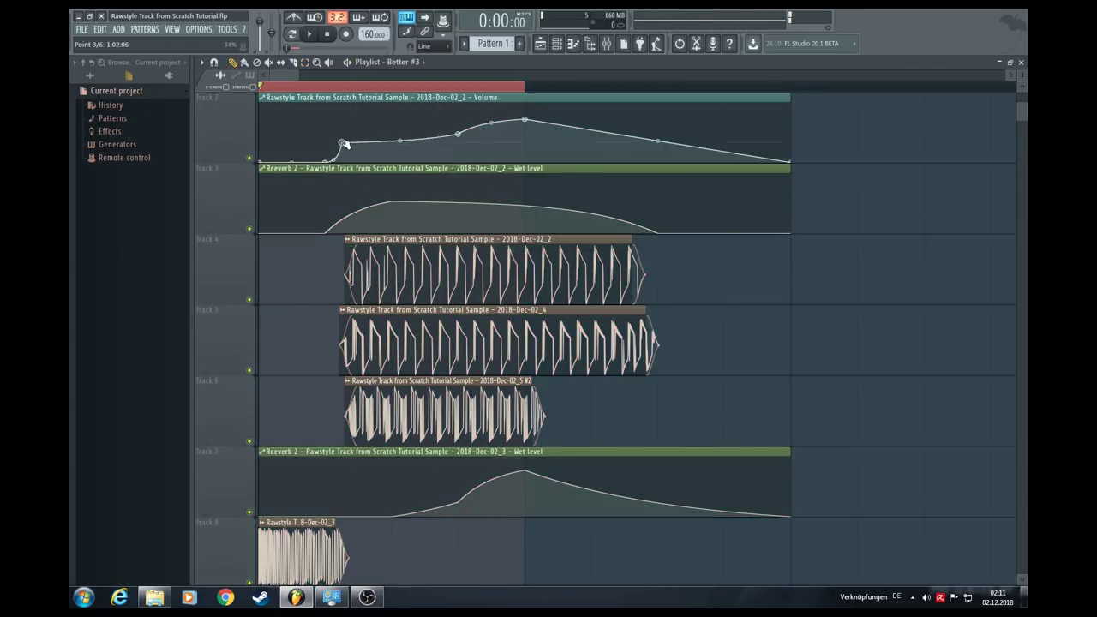
Try a track 2 volume automation curve that falls from an early peak to zero at 1:05:00, and check the levels in the mixer
drag(527, 120, 525, 161)
drag(461, 133, 462, 142)
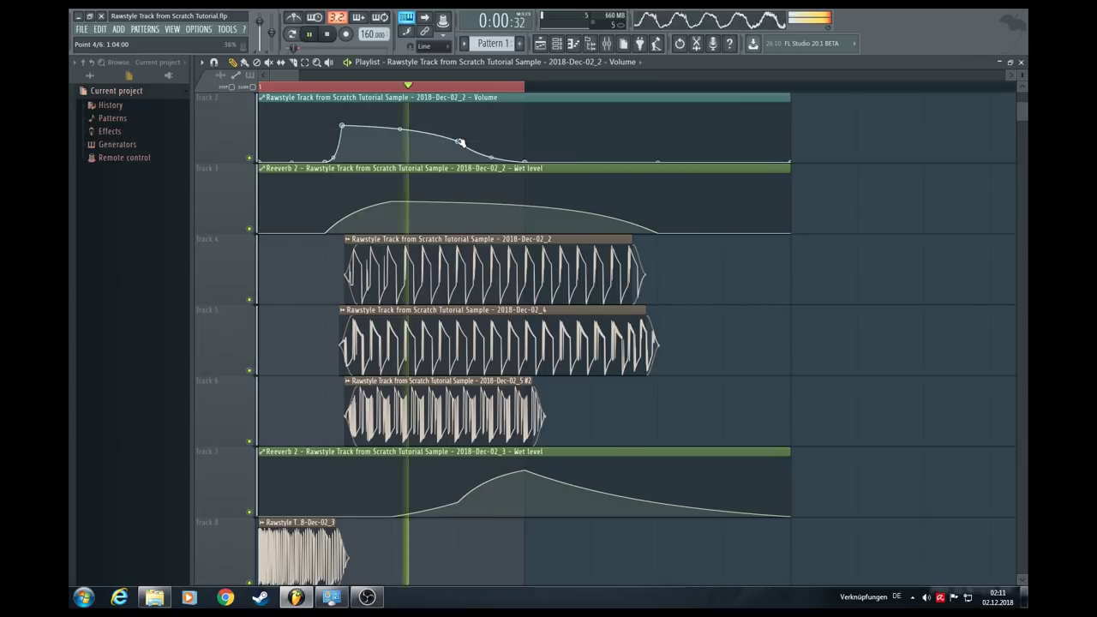
key(space)
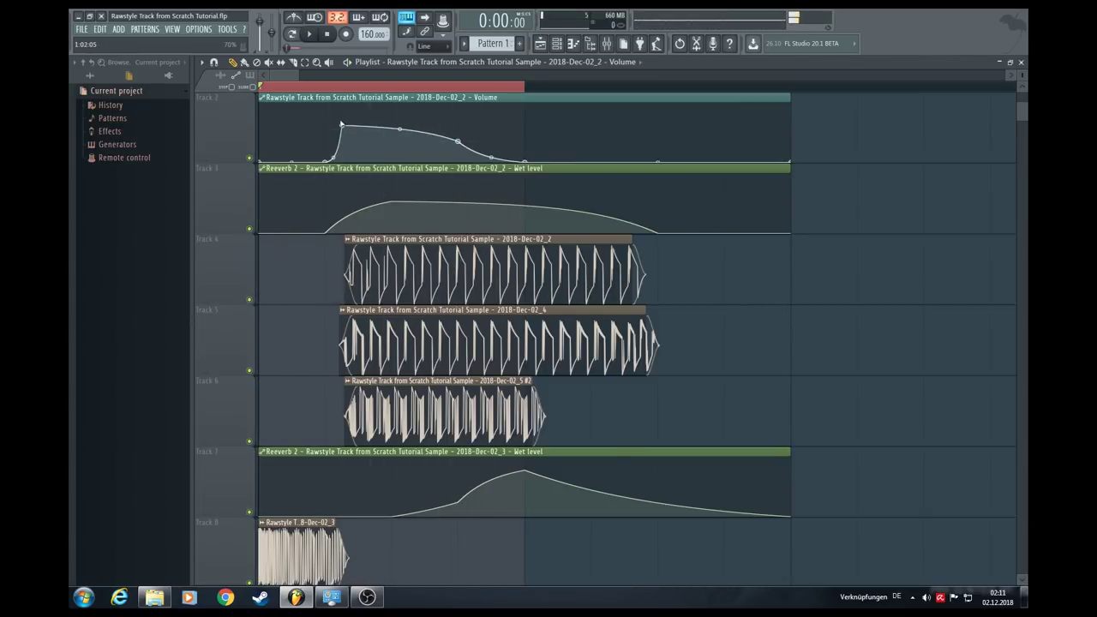
click(606, 42)
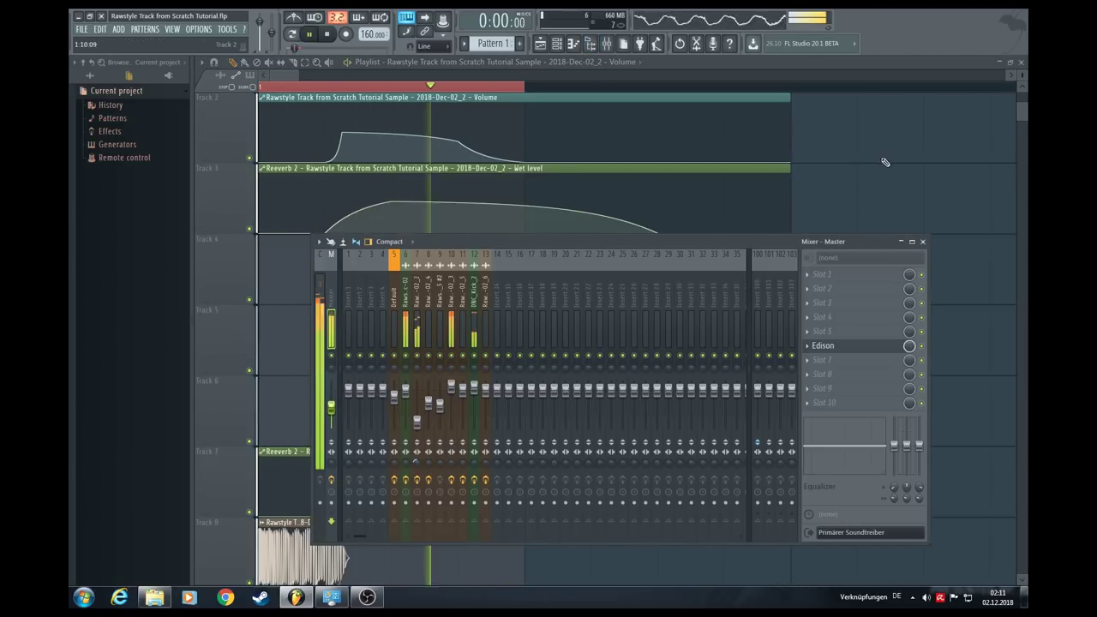
key(F9)
key(space)
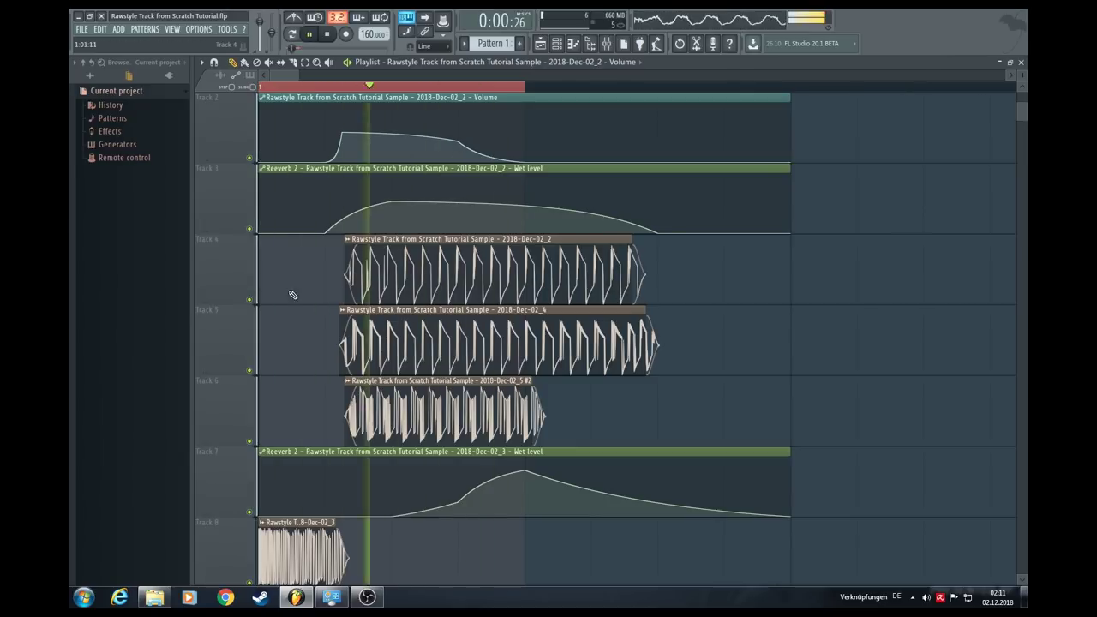
Mute track 6 and reshape the track 2 volume automation to rise through 71% at 1:04:00 towards a peak at 1:05:00
click(250, 441)
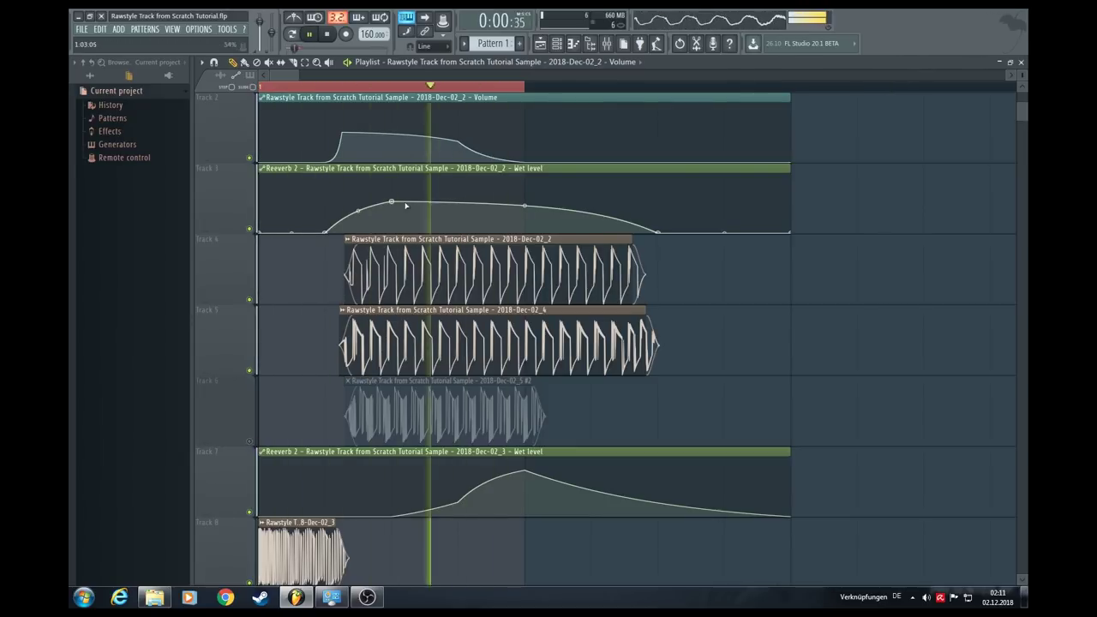
key(space)
drag(526, 163, 527, 126)
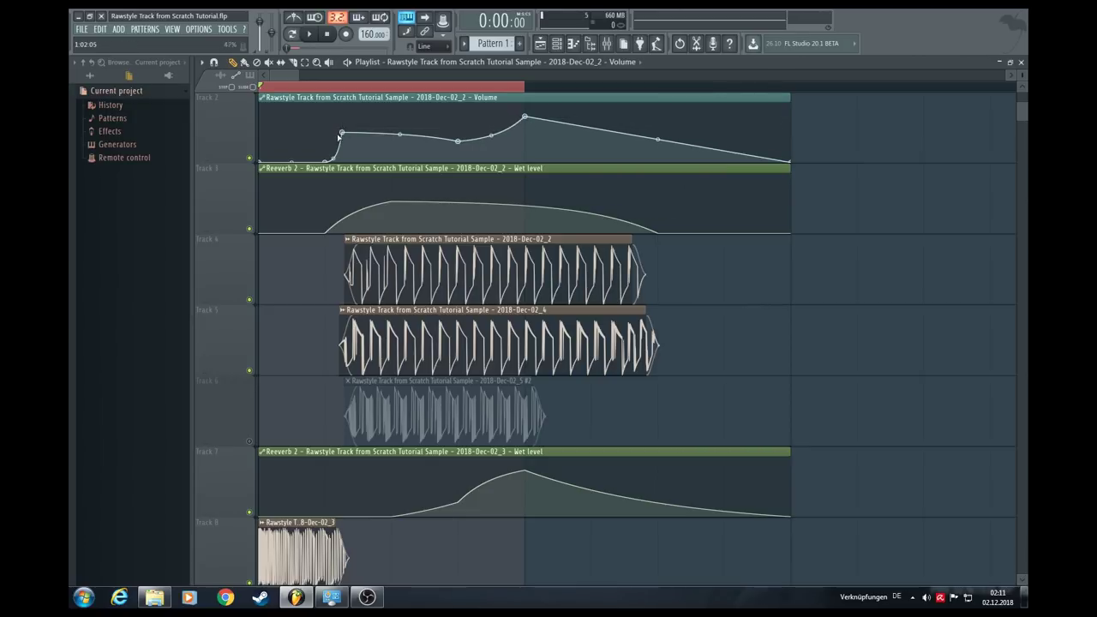
drag(344, 157, 344, 152)
key(space)
drag(491, 136, 461, 124)
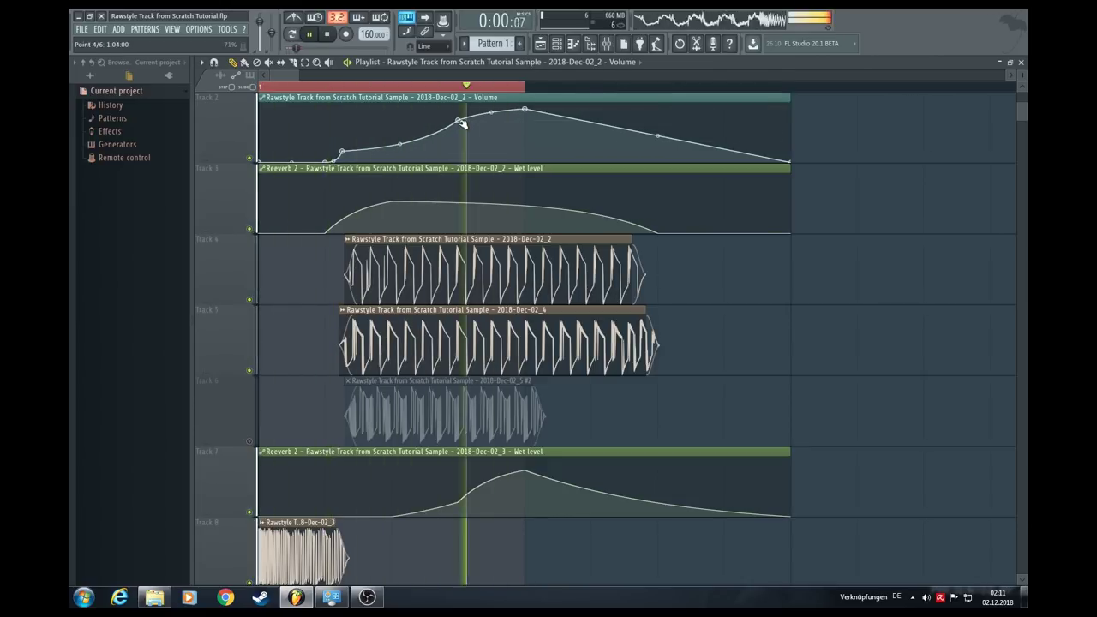
Compare the kick layers in the loop by muting and unmuting tracks 4, 5 and 6, leaving all three unmuted
click(252, 372)
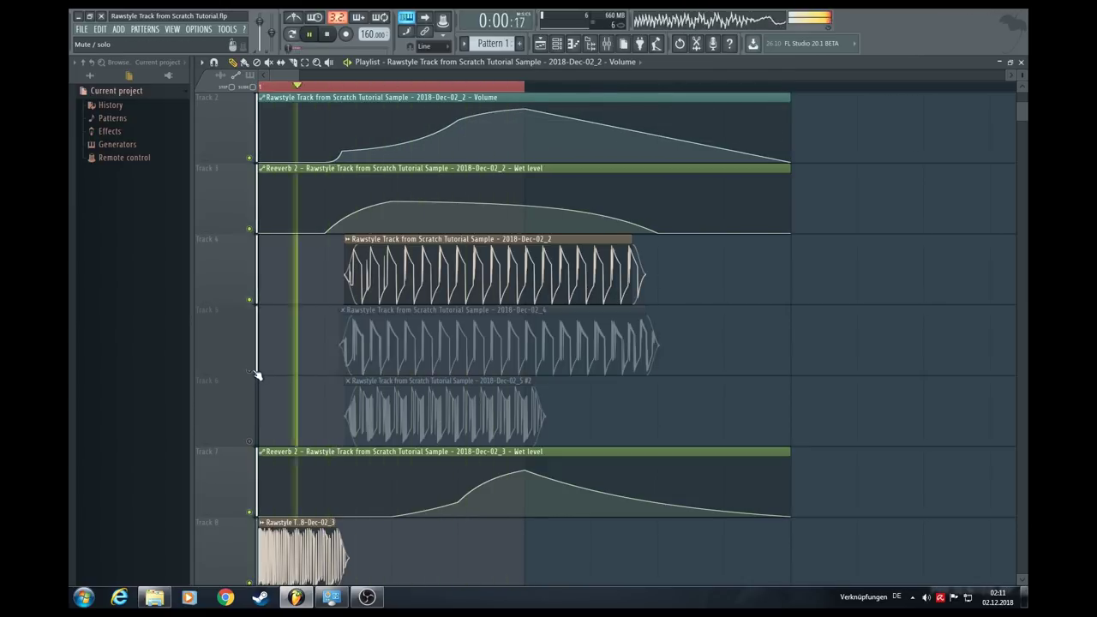
click(250, 371)
click(249, 441)
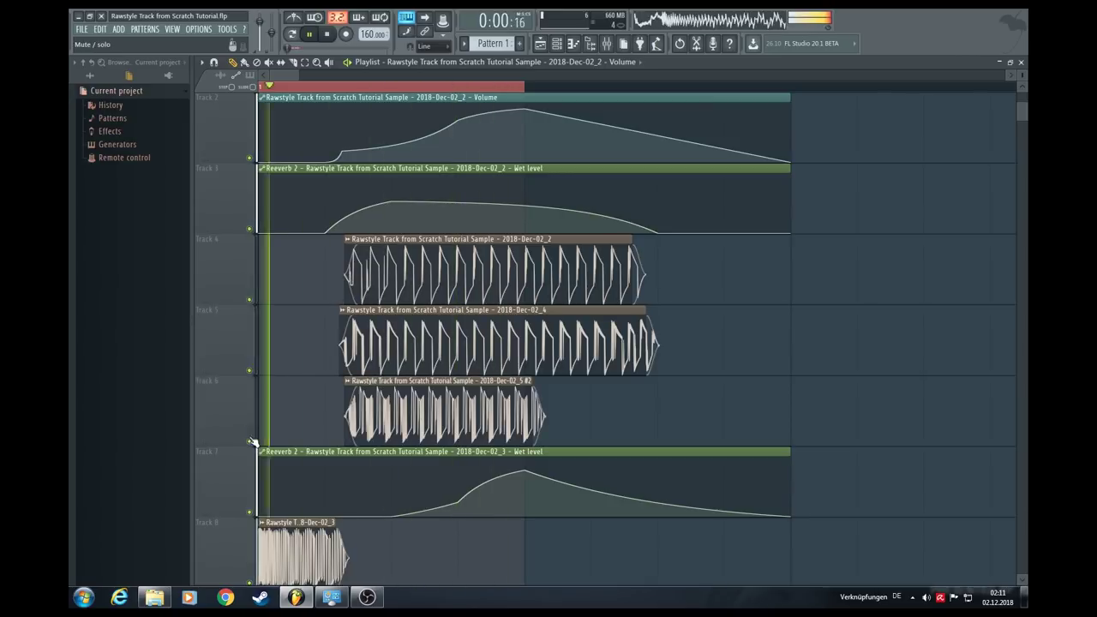
click(250, 299)
click(256, 375)
click(256, 374)
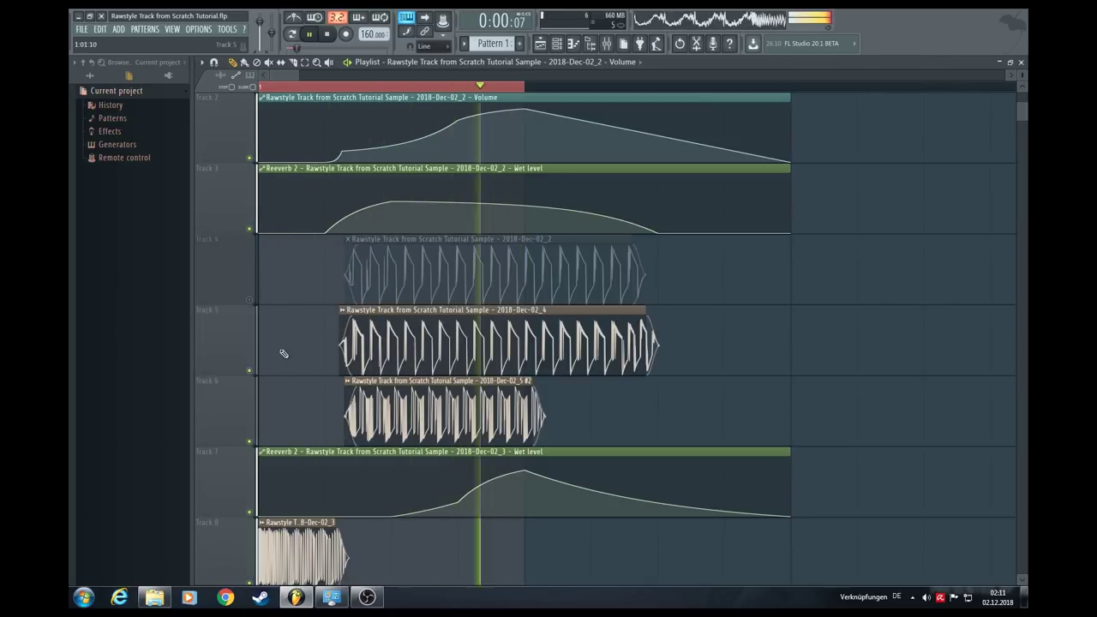
click(249, 299)
key(space)
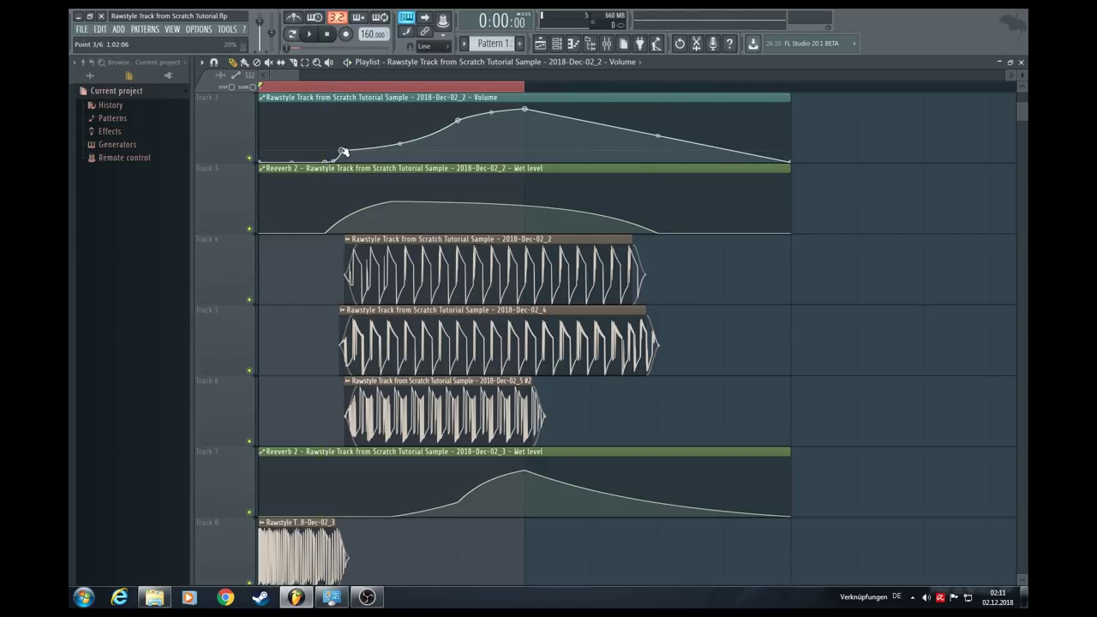
Set the snap to 1/4 step and delete the track 2 volume automation point at 1:04:00
click(423, 47)
click(434, 106)
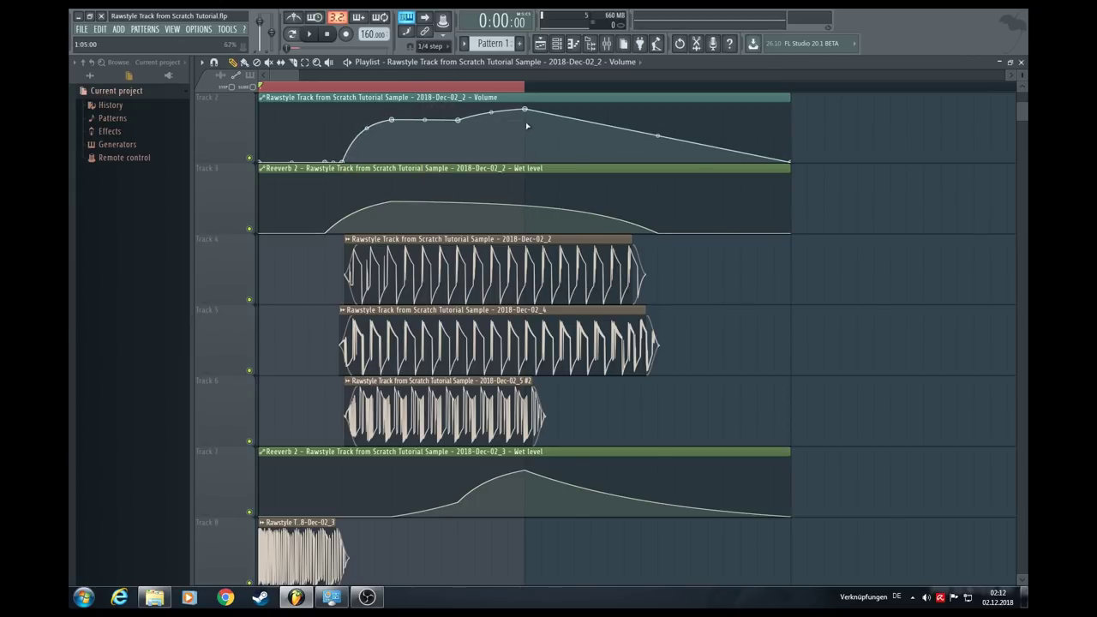
right_click(456, 121)
click(478, 137)
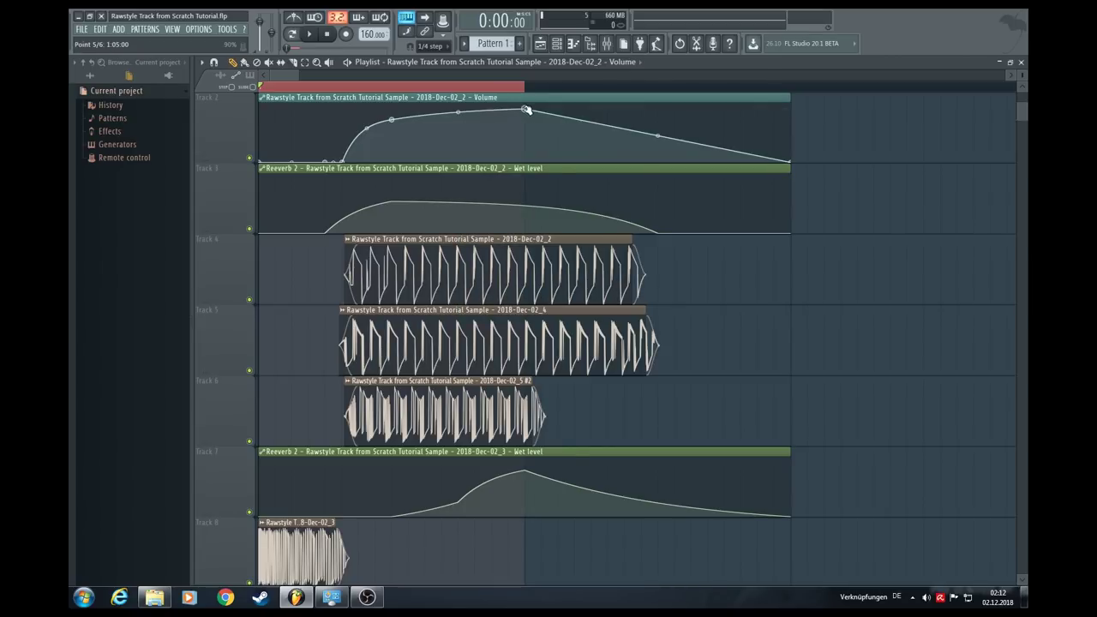
Lower the track 2 volume automation points at 1:03:00 and 1:05:00 and listen to the loop
drag(526, 110, 525, 142)
key(space)
key(space)
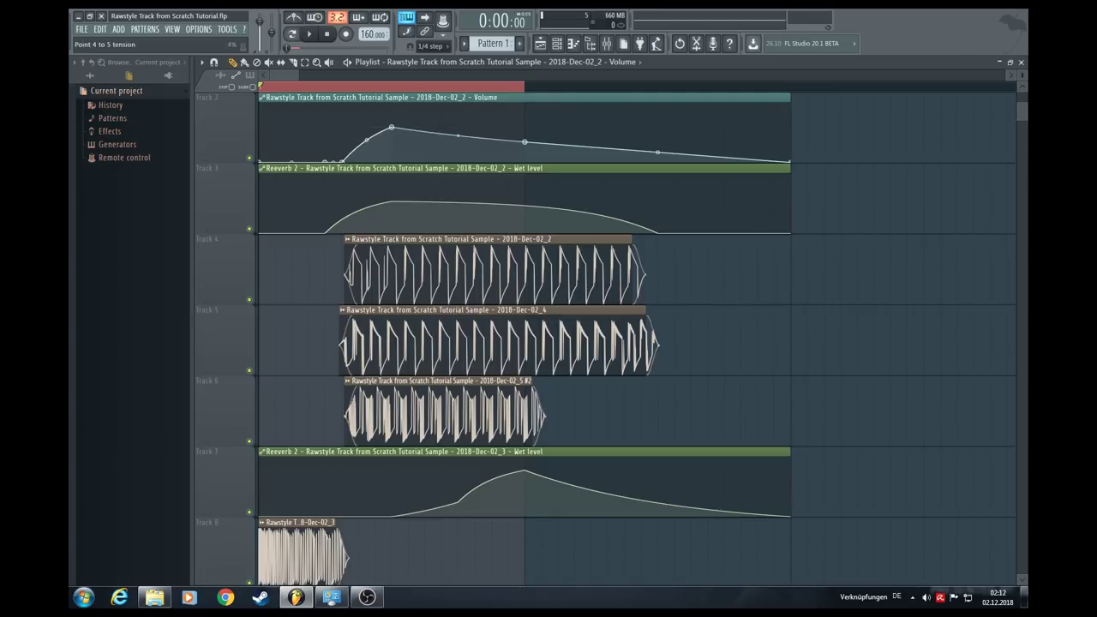
key(space)
key(space)
key(space)
Reshape the track 2 volume automation to climb to 1:03:00 and curve gently up to 1:05:00, checking it in the loop
drag(366, 140, 391, 149)
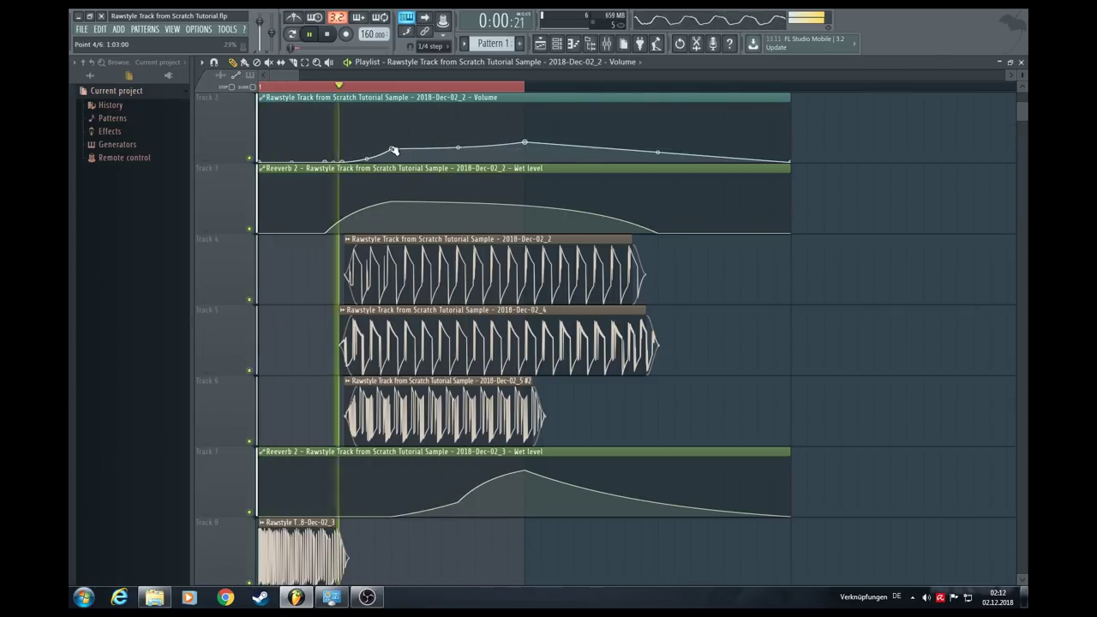
drag(527, 144, 526, 130)
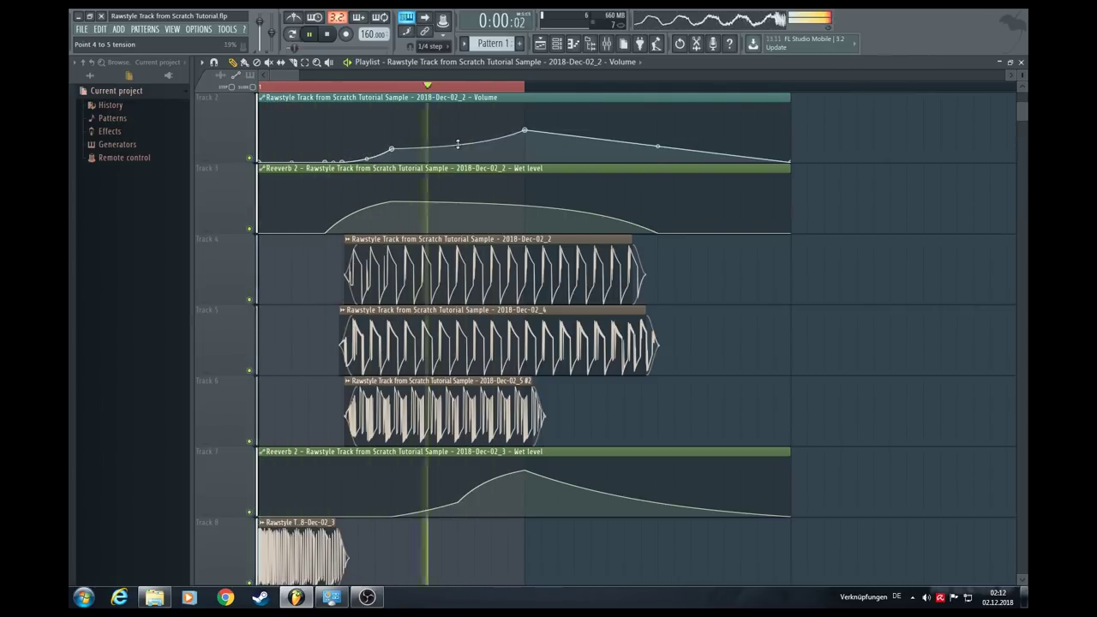
drag(457, 139, 458, 128)
drag(393, 149, 392, 143)
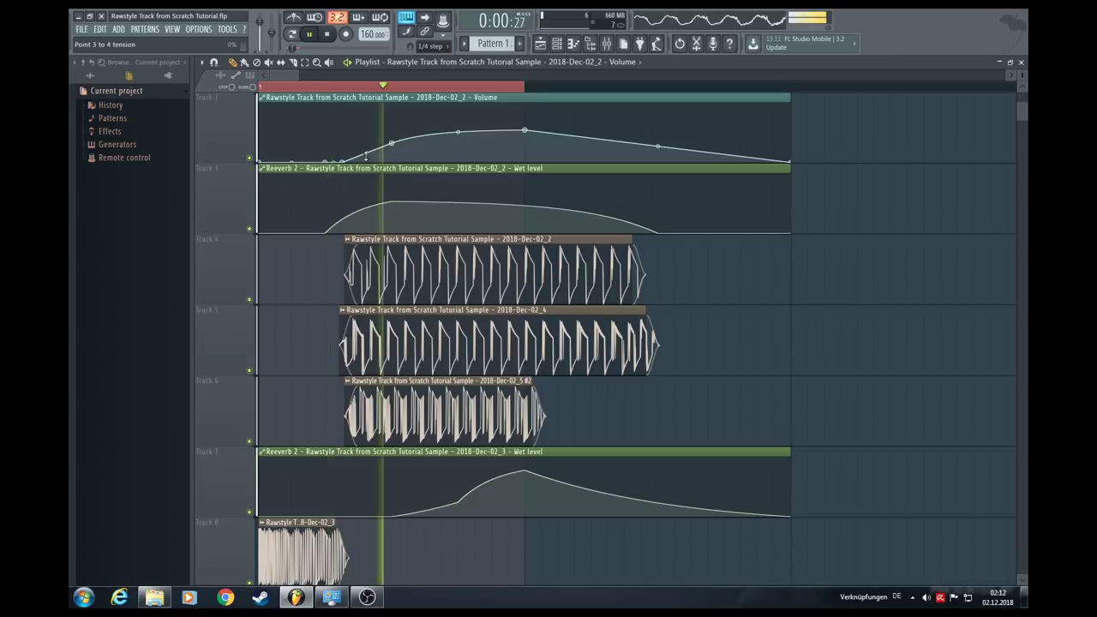
key(space)
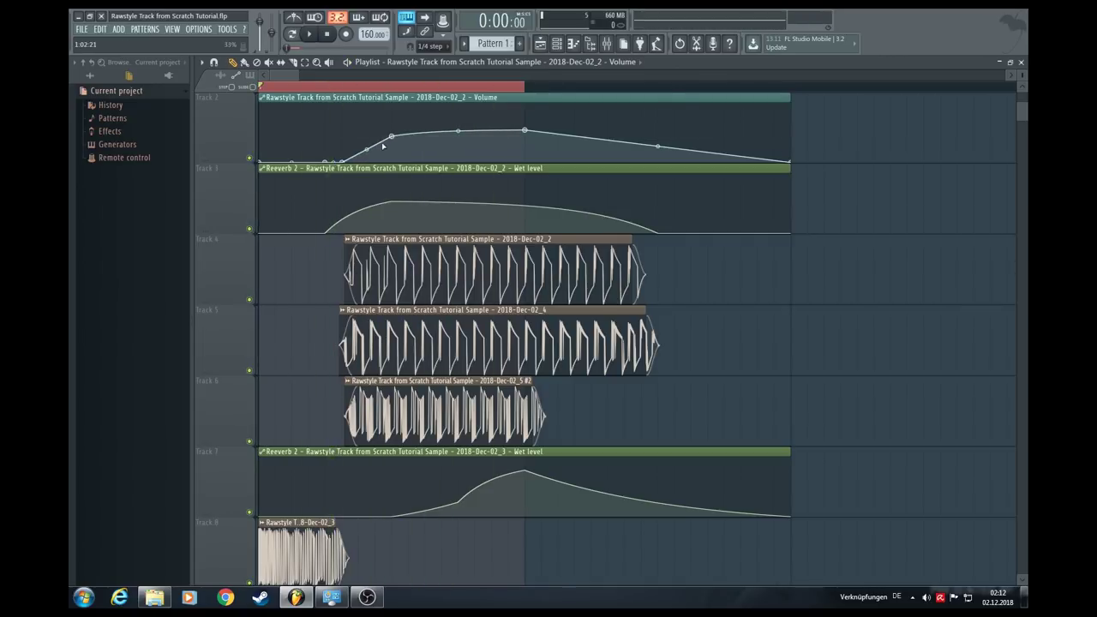
key(space)
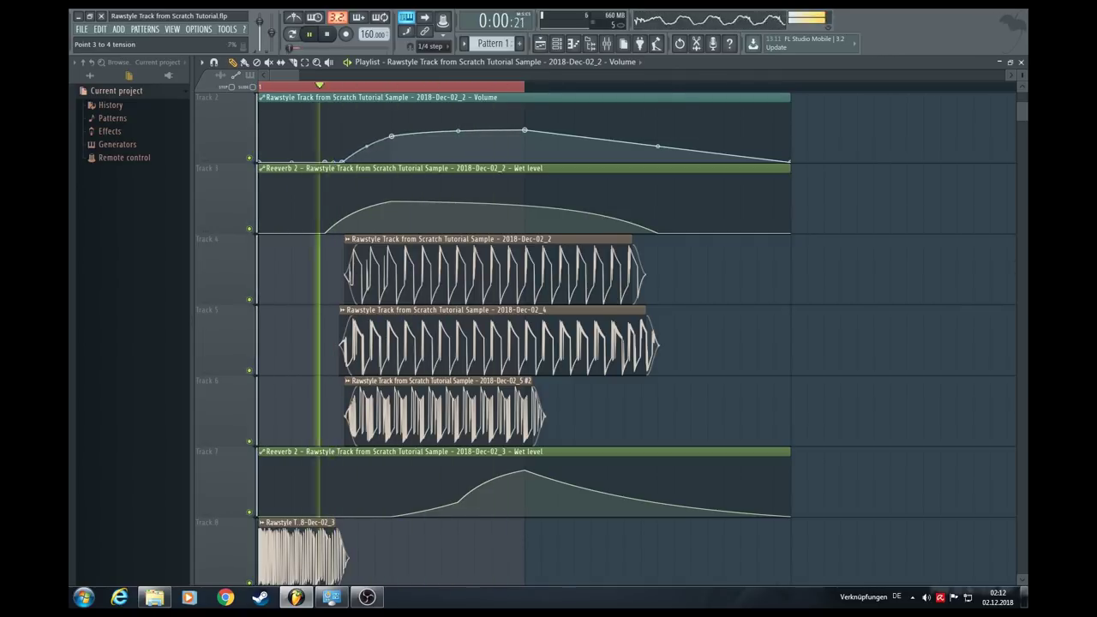
key(space)
Open the sample settings of the track 8 clip and set its Pogo effect to -31% while the loop plays
scroll(365, 292, down, 3)
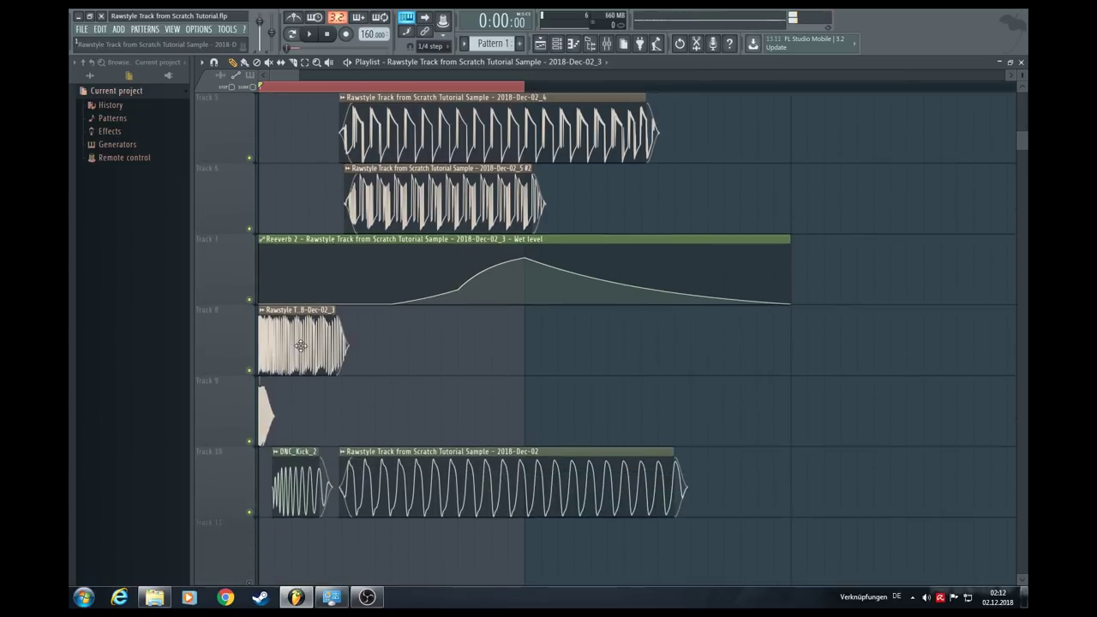
double_click(330, 350)
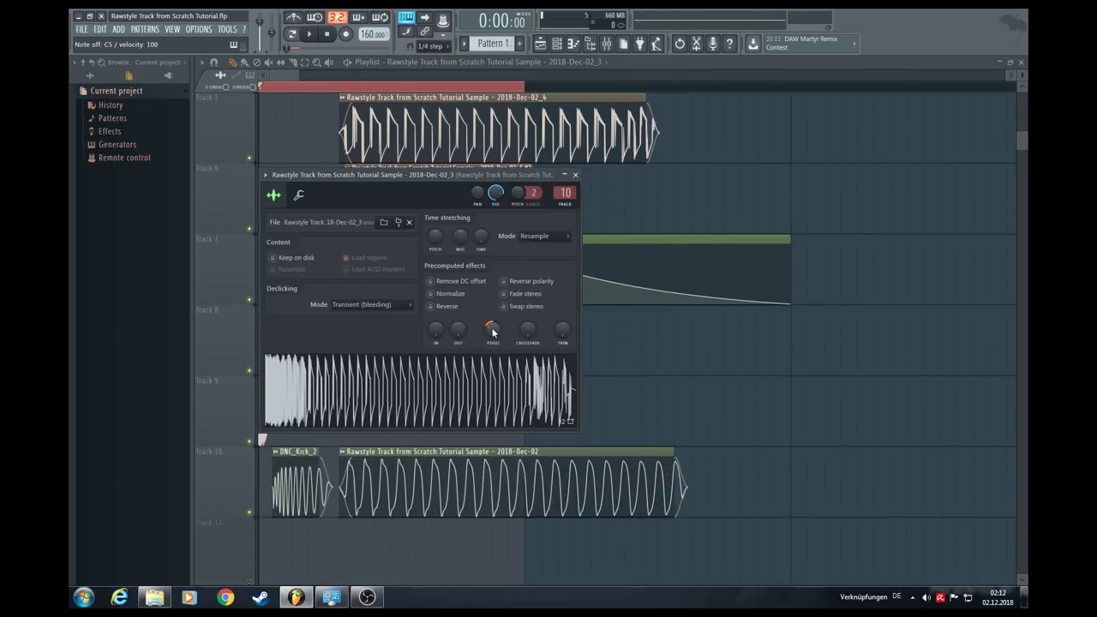
key(space)
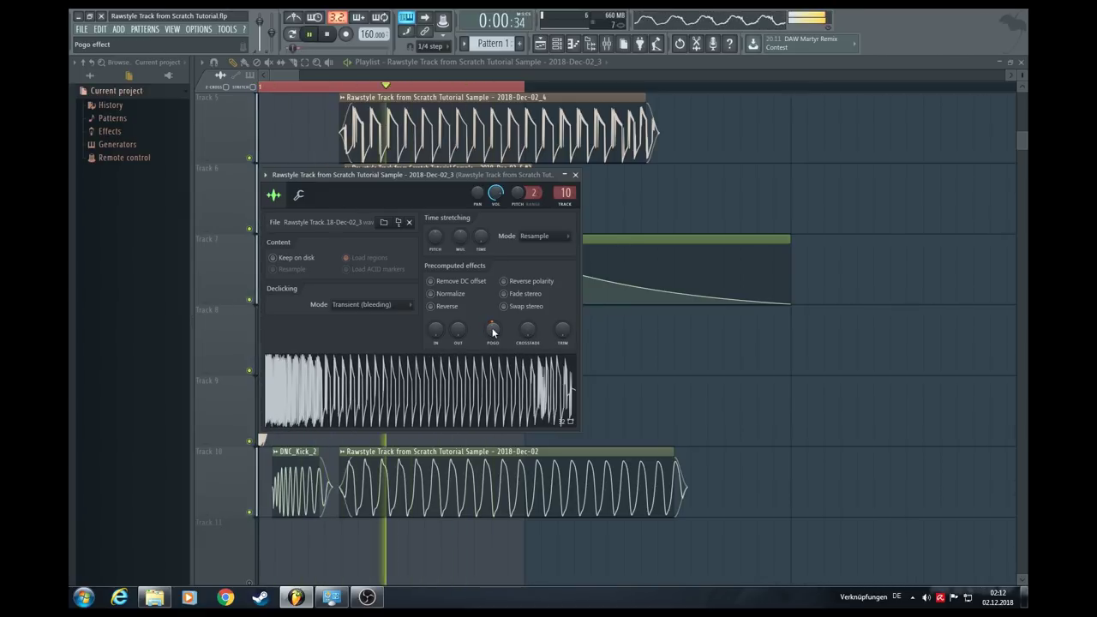
drag(493, 333, 493, 355)
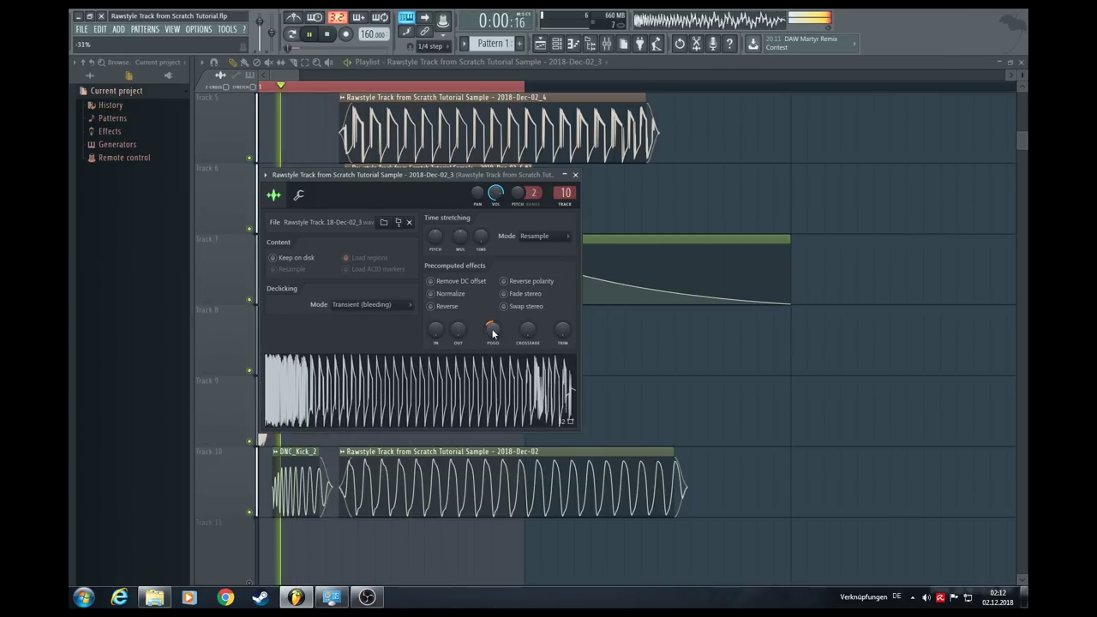
Set the track 8 sample's pitch range to 12 semitones, raise its pitch, and adjust the clip's stretch slightly while the loop plays
drag(518, 192, 518, 184)
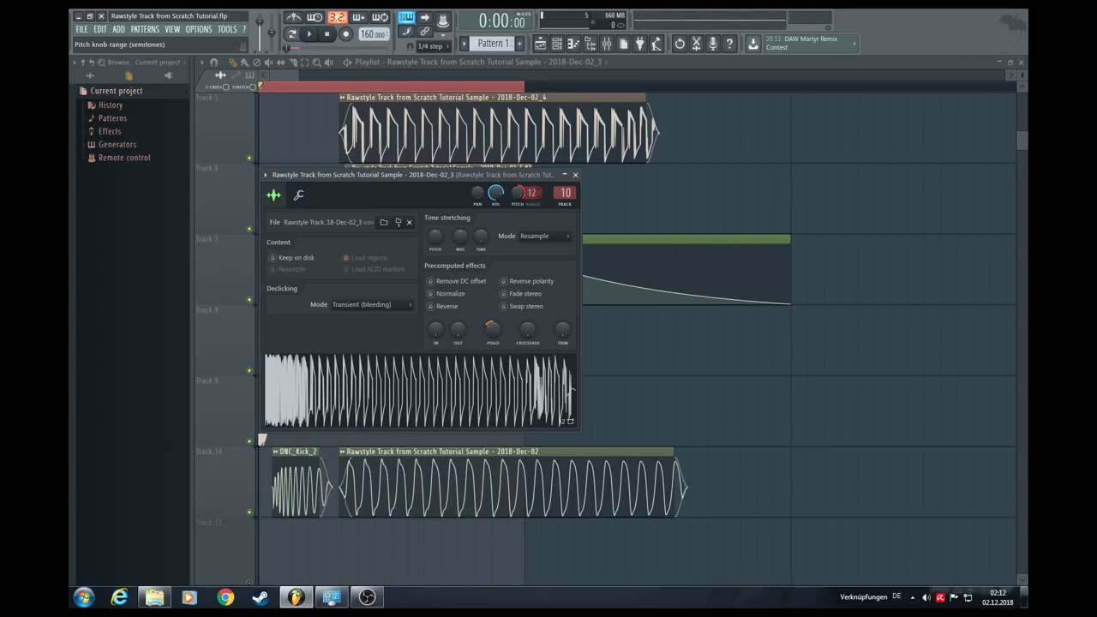
click(575, 175)
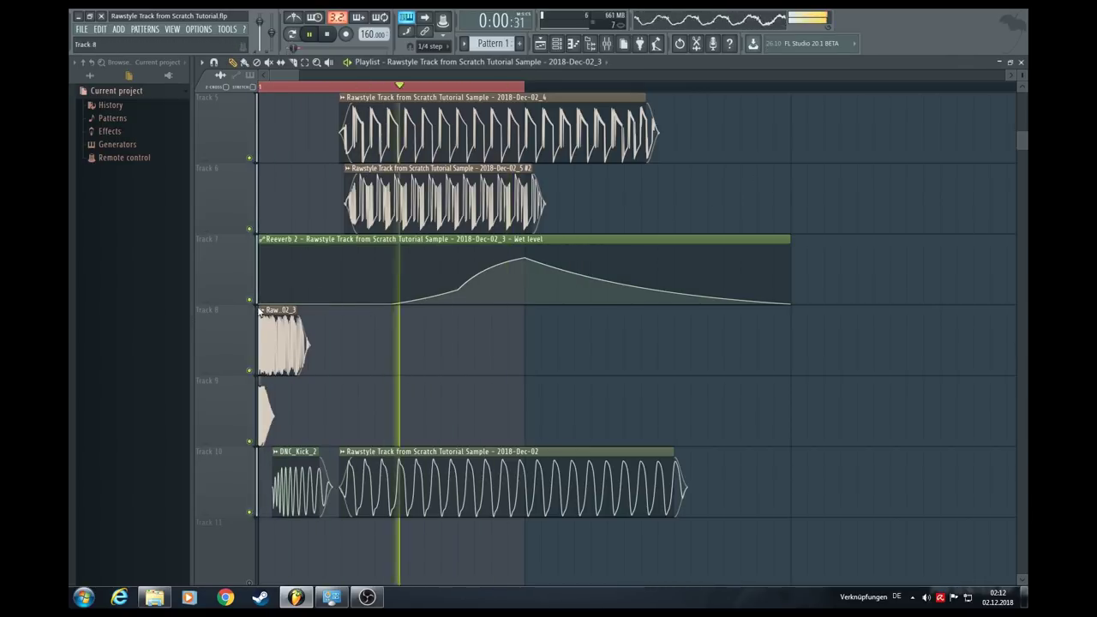
mouse_move(295, 309)
mouse_down()
mouse_move(382, 310)
mouse_move(296, 311)
mouse_up()
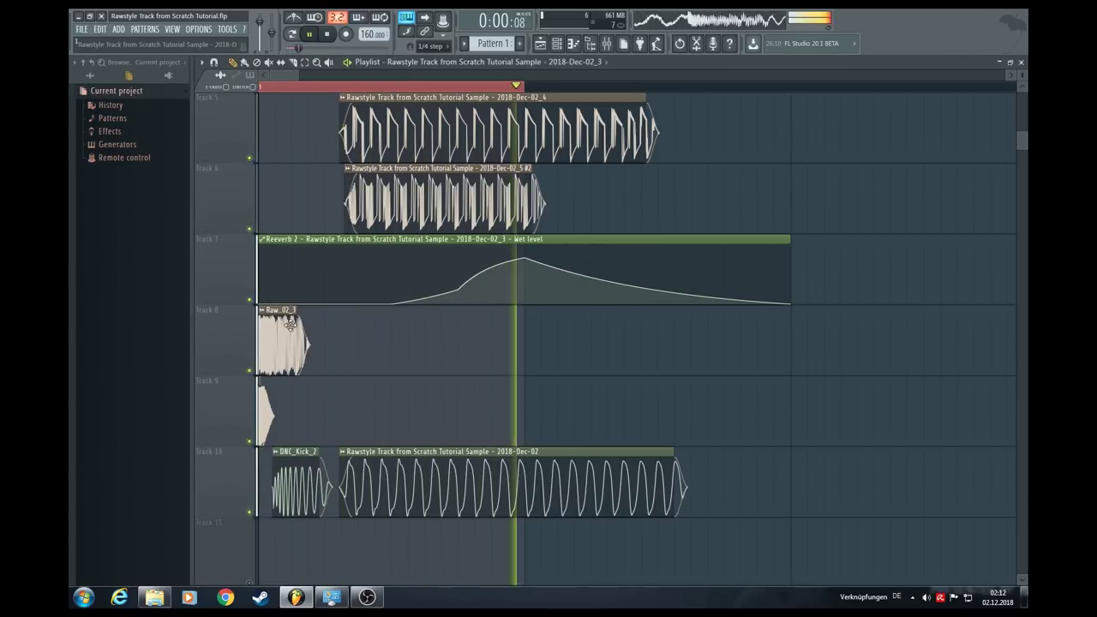
Set the track 8 sample's time stretching mode to e3 mono and stretch its clip longer in the playlist
double_click(294, 323)
key(space)
click(540, 236)
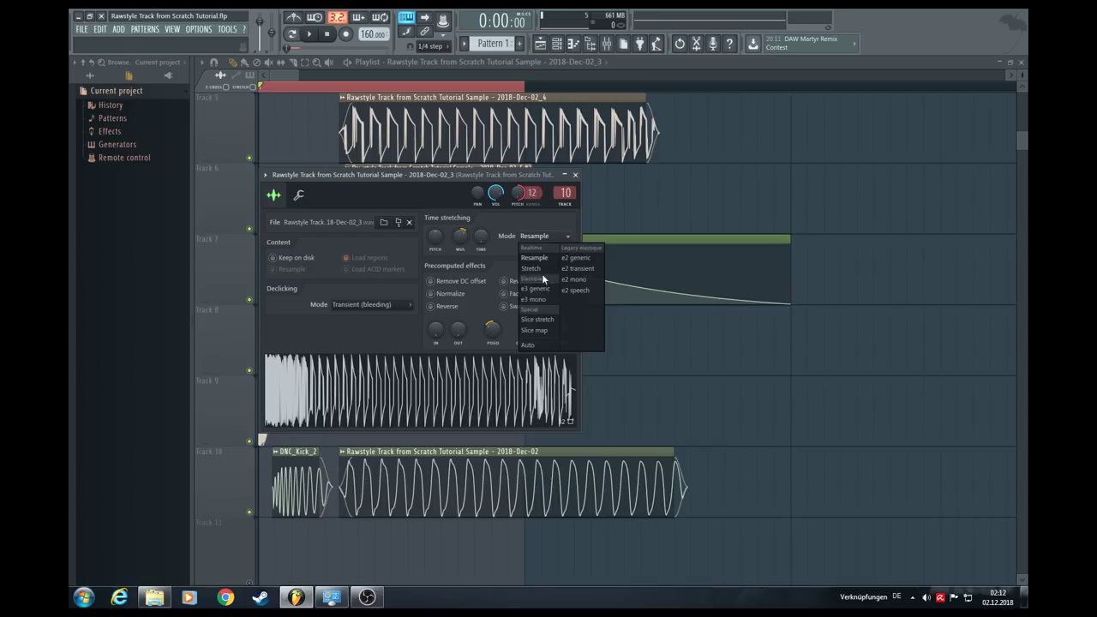
click(540, 300)
key(space)
drag(327, 326, 356, 322)
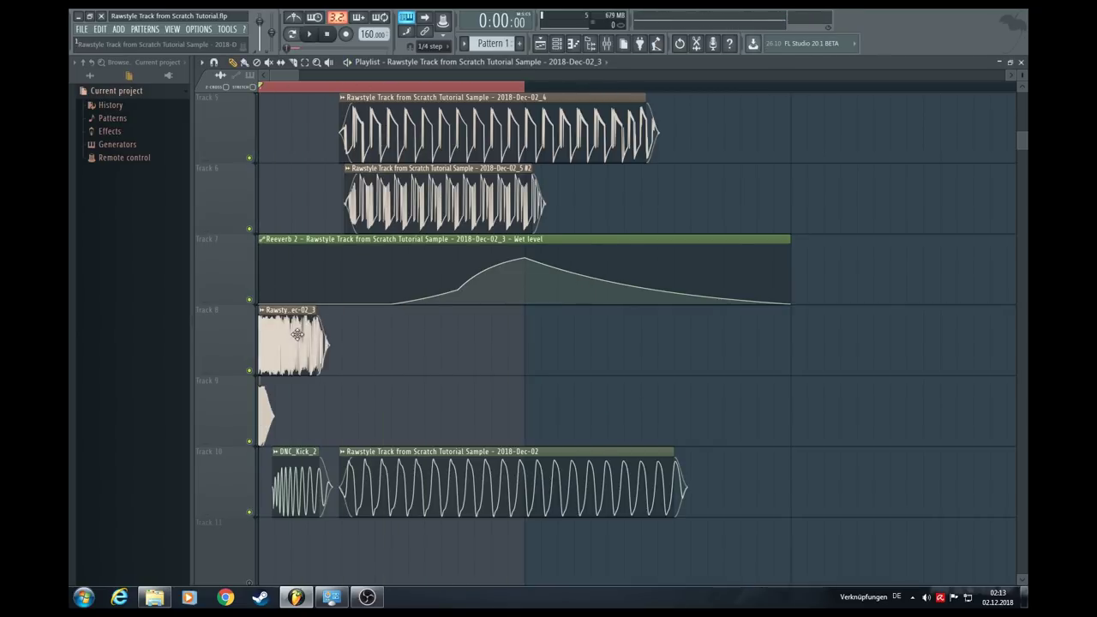
Audition the track 8 sample in the loop and set its pitch range to 6 semitones
double_click(296, 334)
key(space)
key(space)
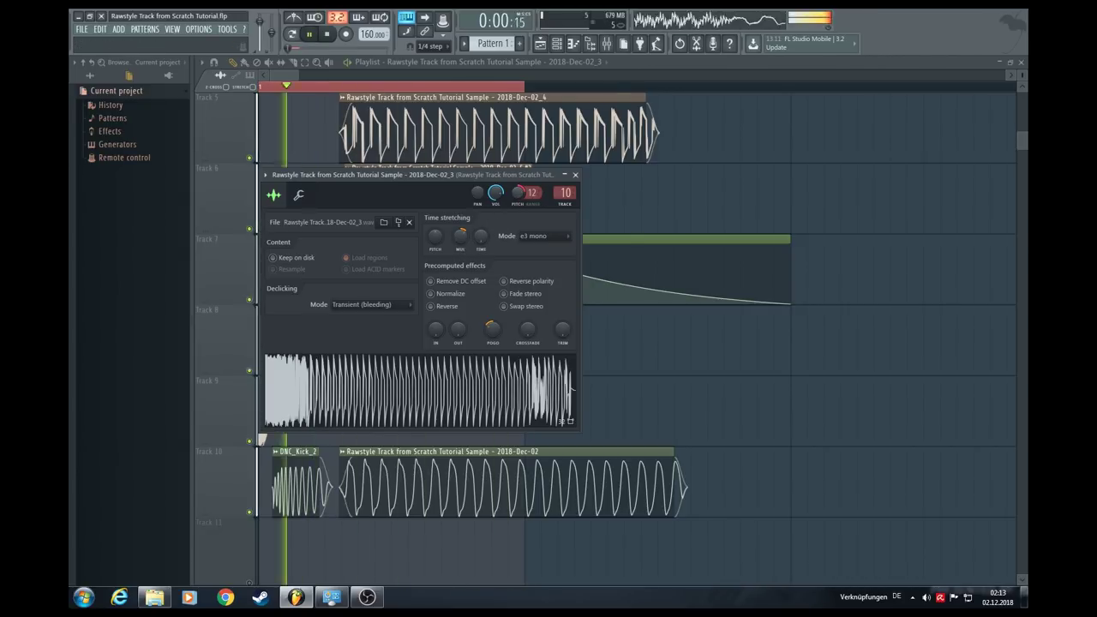
key(space)
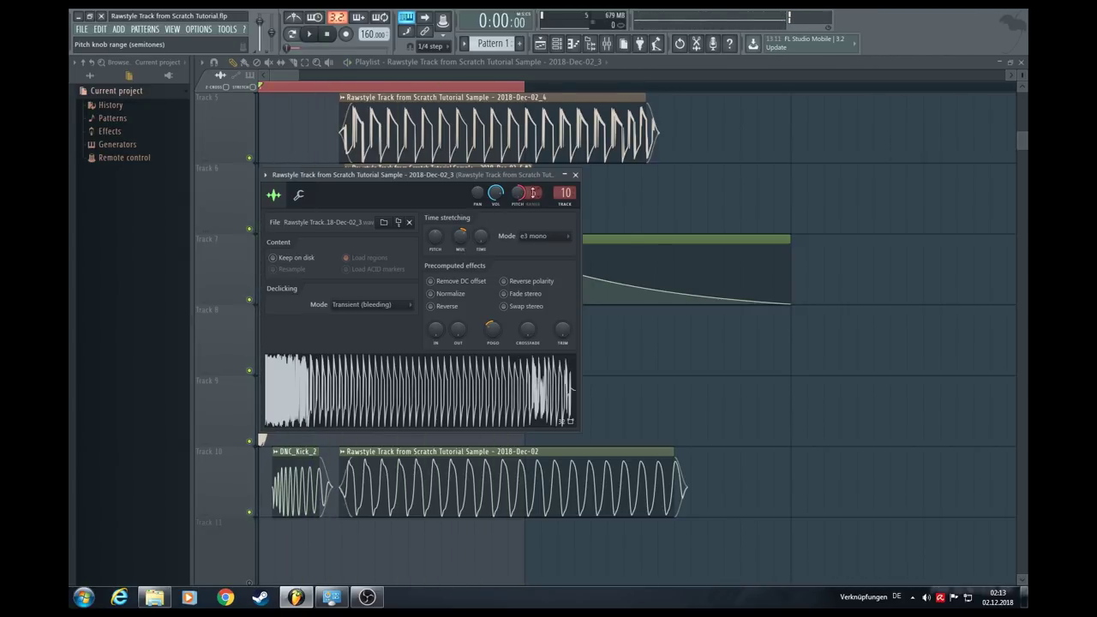
right_click(754, 188)
key(space)
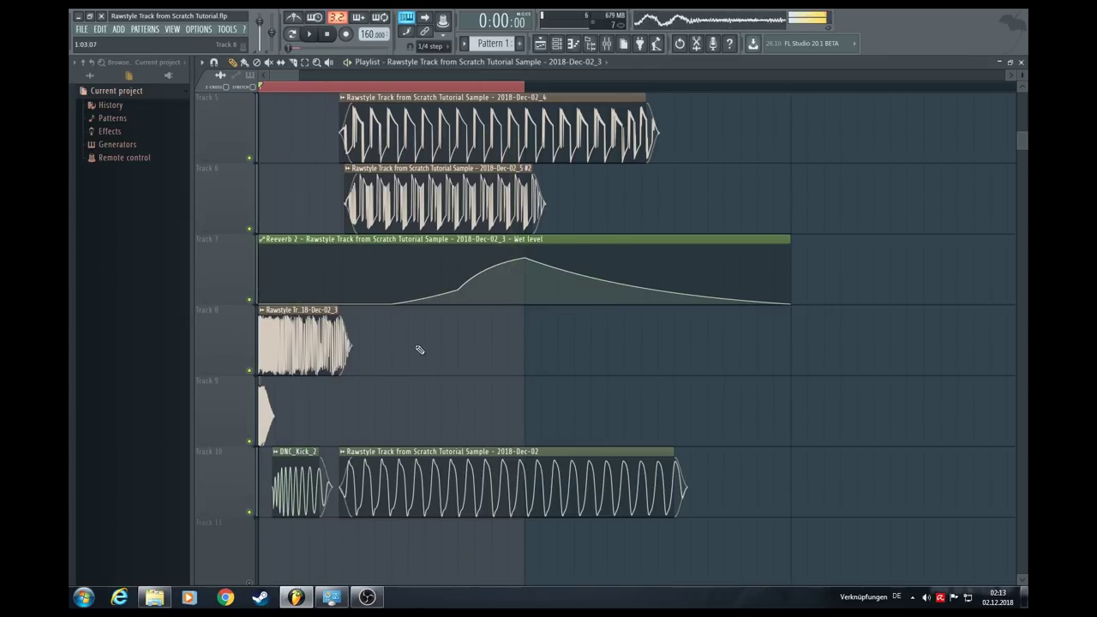
Shorten the track 8 clip slightly by lowering its time stretch multiplier, and listen to the loop
mouse_move(340, 312)
mouse_down()
mouse_move(441, 314)
mouse_move(338, 317)
mouse_up()
double_click(307, 346)
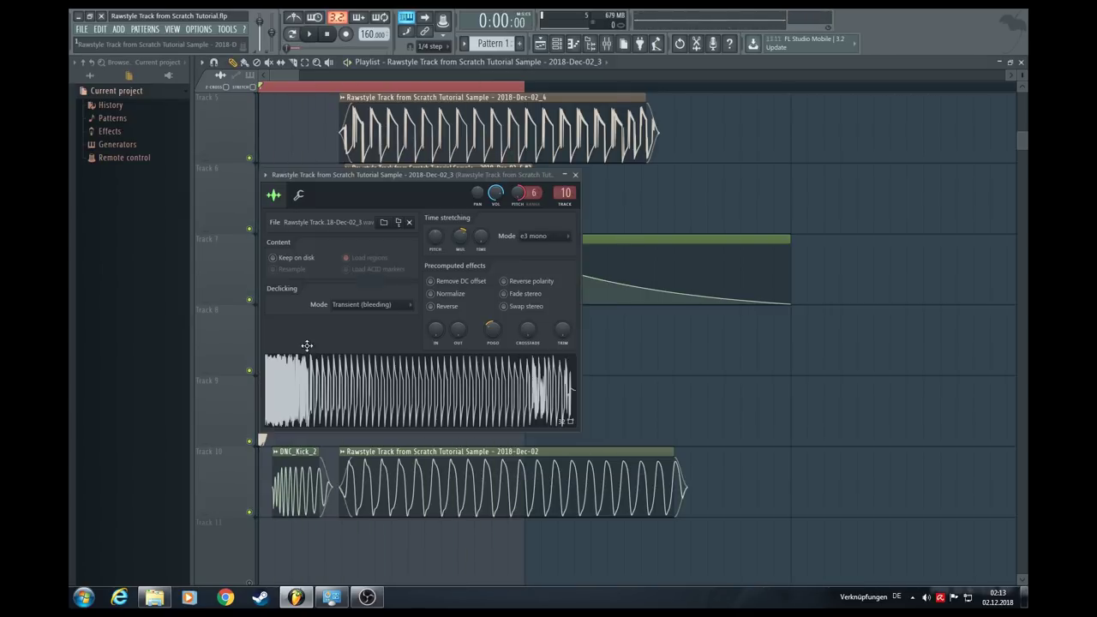
drag(463, 234, 459, 238)
key(space)
right_click(653, 373)
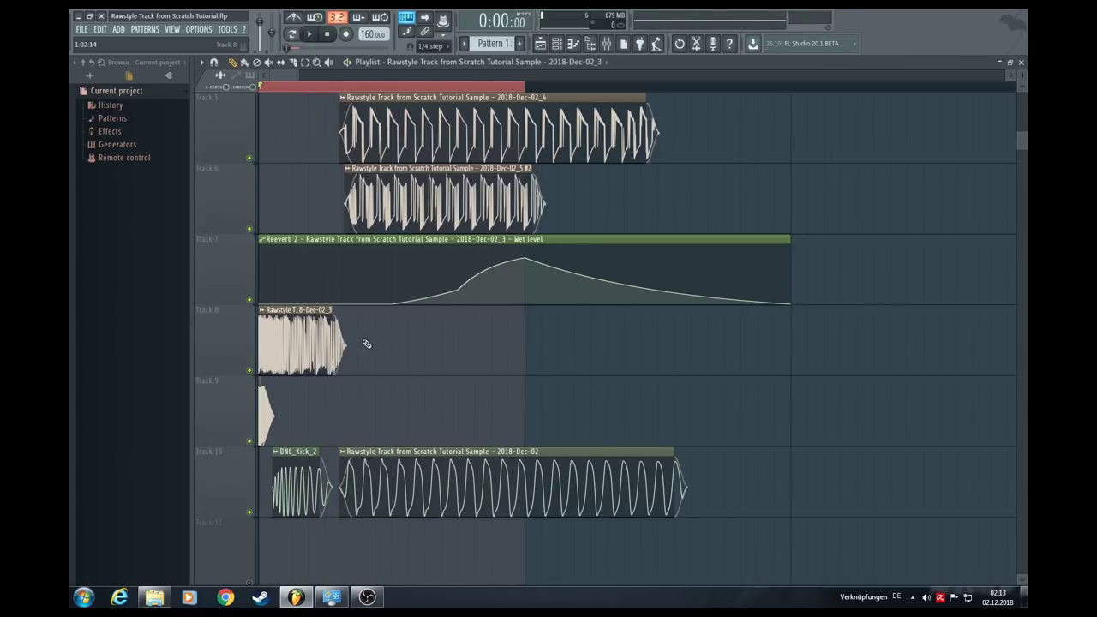
Delete the track 2 volume automation point at 1:03:00 and listen to the loop
scroll(319, 302, up, 1)
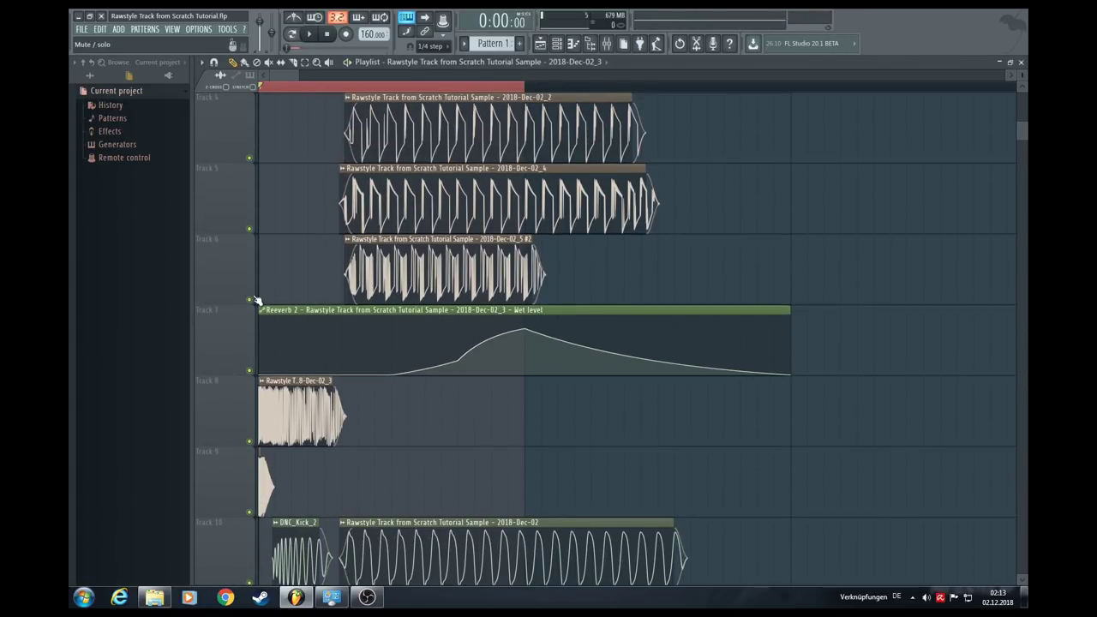
scroll(257, 301, up, 3)
right_click(395, 216)
click(414, 225)
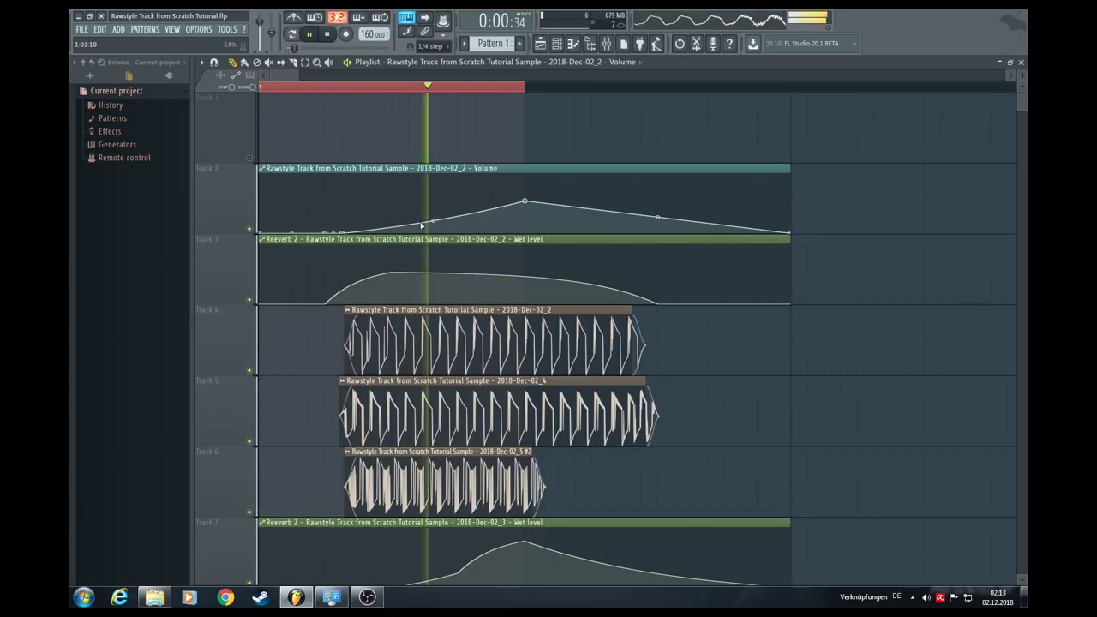
scroll(447, 345, down, 4)
key(space)
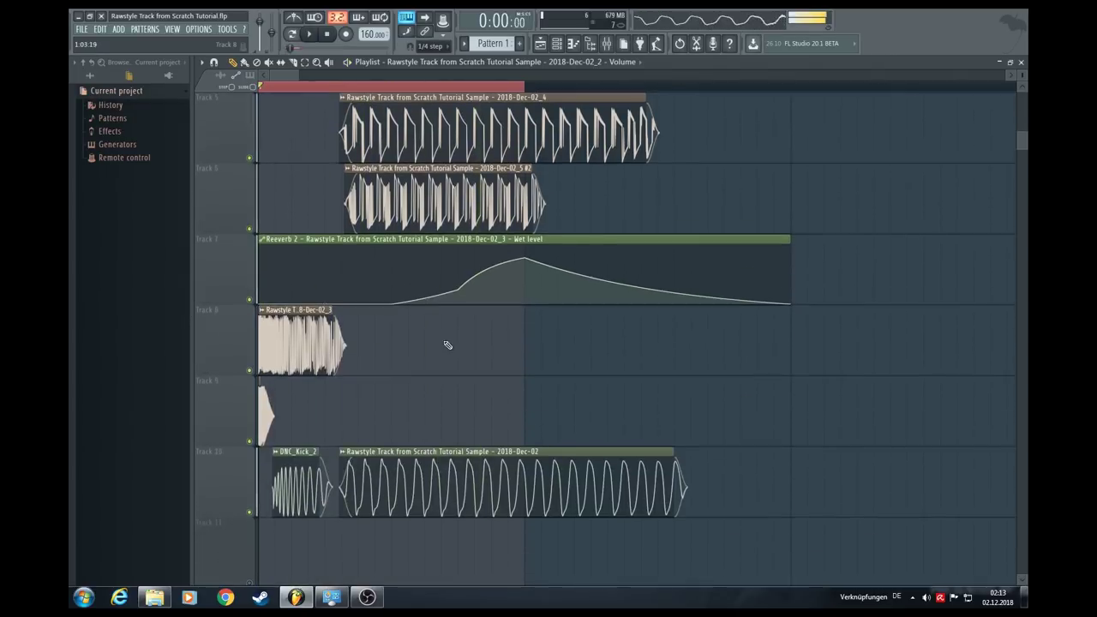
Try a pitch range of 9 semitones on the track 8 sample, and set it back to 6
double_click(313, 345)
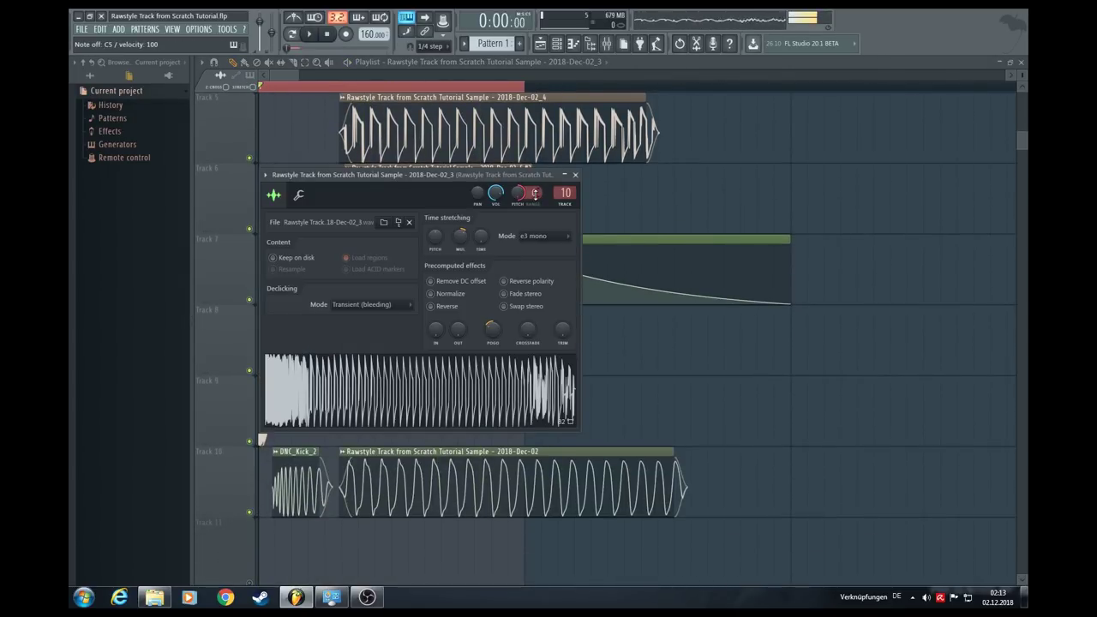
key(space)
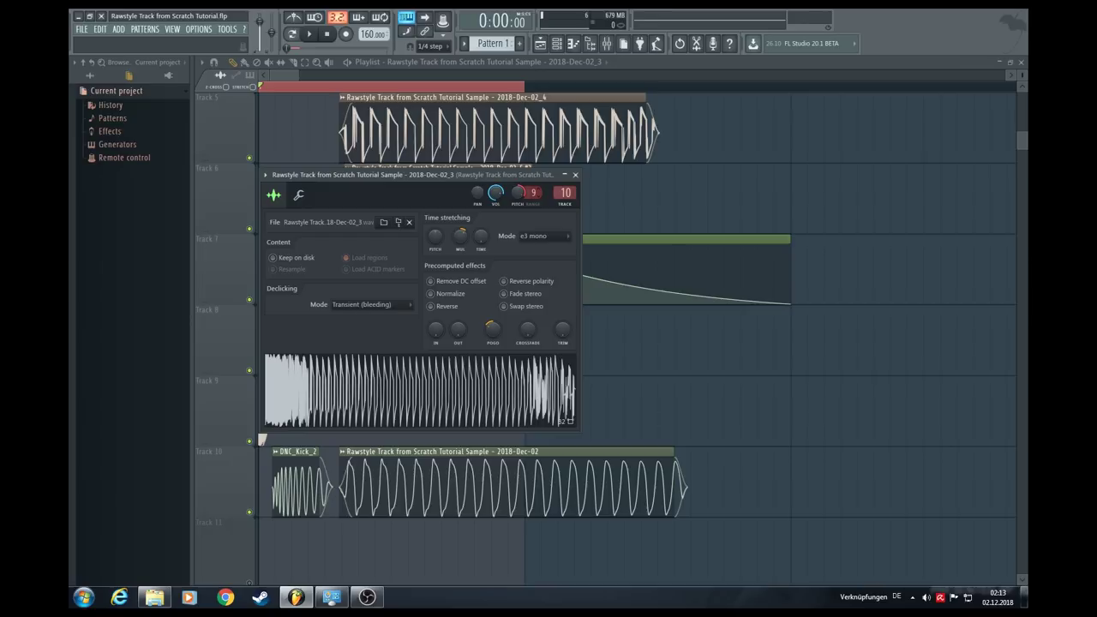
key(space)
drag(533, 193, 533, 188)
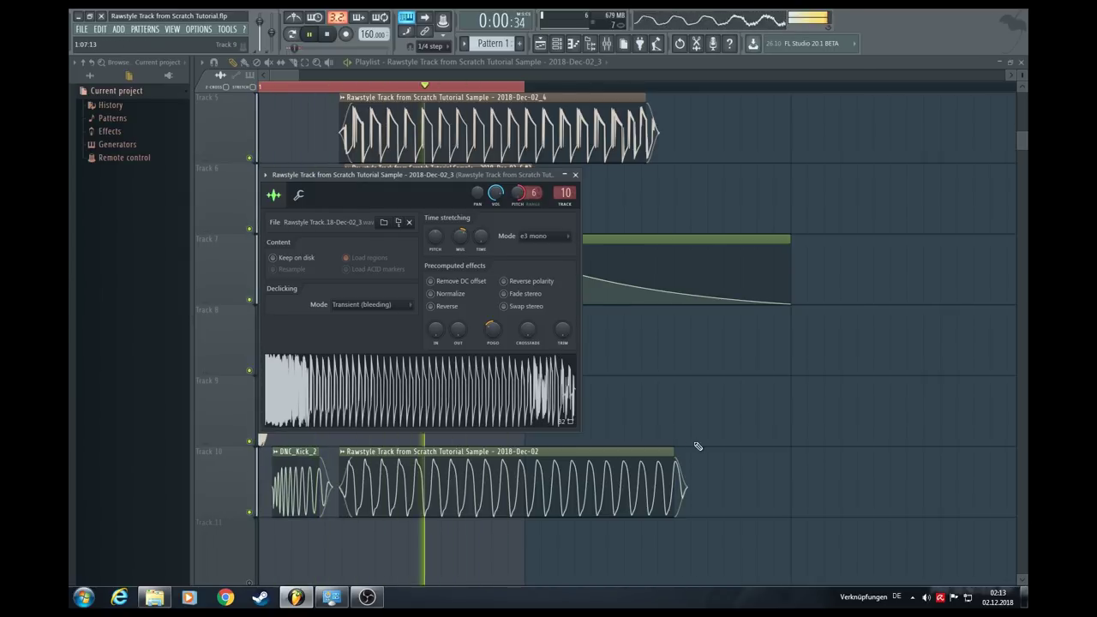
key(Escape)
Add a curved track 2 volume automation point at 1:04:00 and raise the 1:05:00 point to about 75%, checking the loop
scroll(693, 417, up, 4)
key(space)
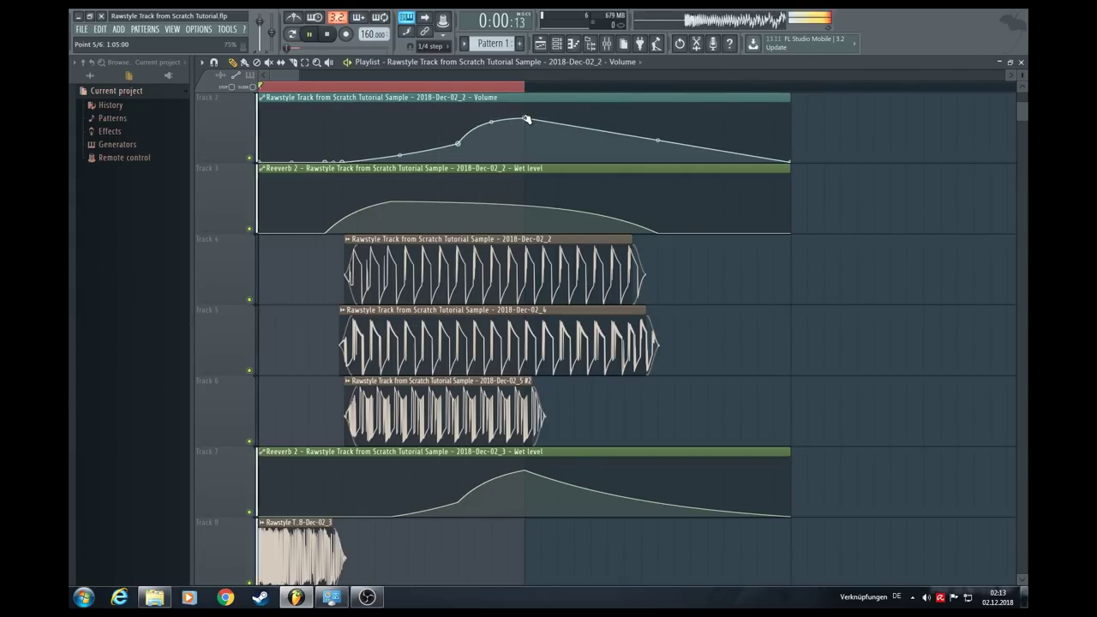
key(space)
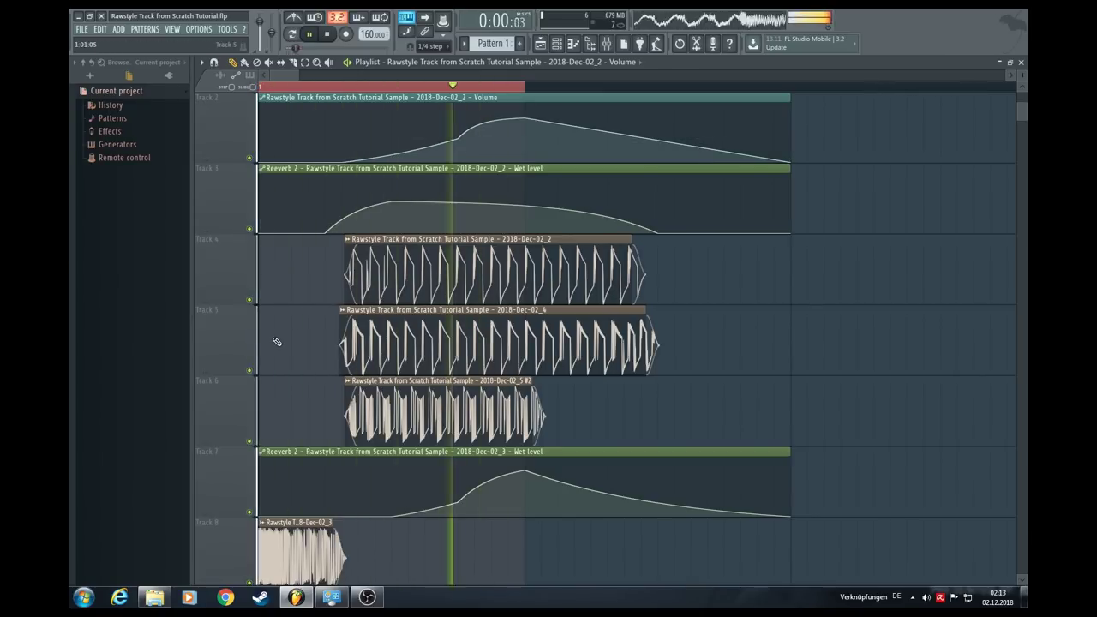
Mute tracks 5 and 6 in turn to compare their layers in the loop, and switch both back on
click(251, 370)
click(250, 441)
click(251, 370)
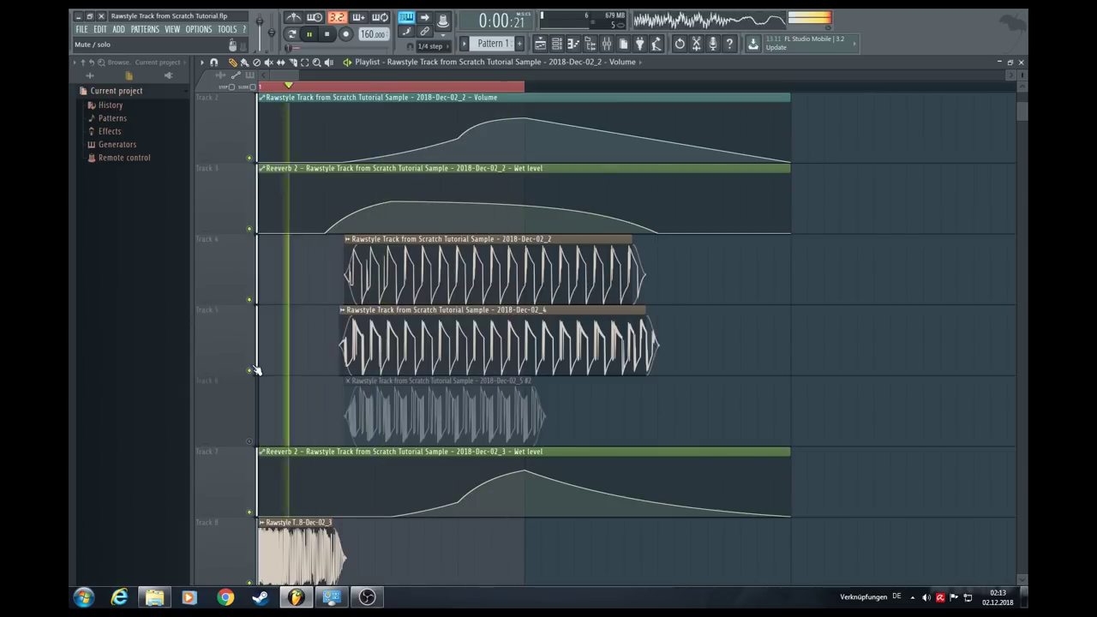
key(space)
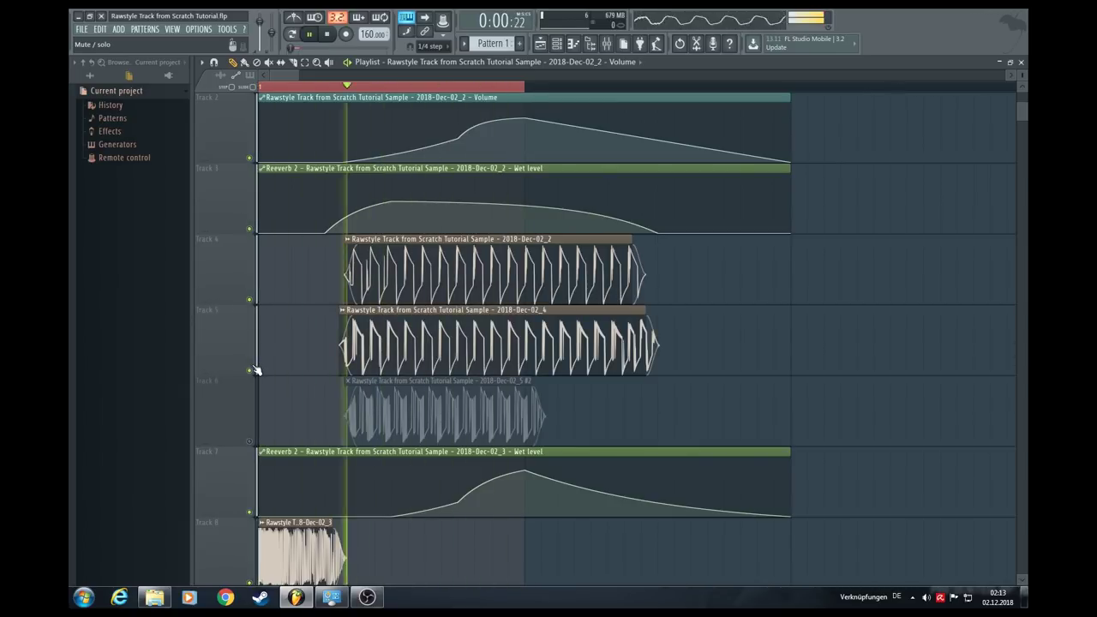
key(space)
click(251, 442)
Try different Pogo and pitch amounts on the long track 10 sample while listening, and reset both to zero
scroll(448, 546, down, 3)
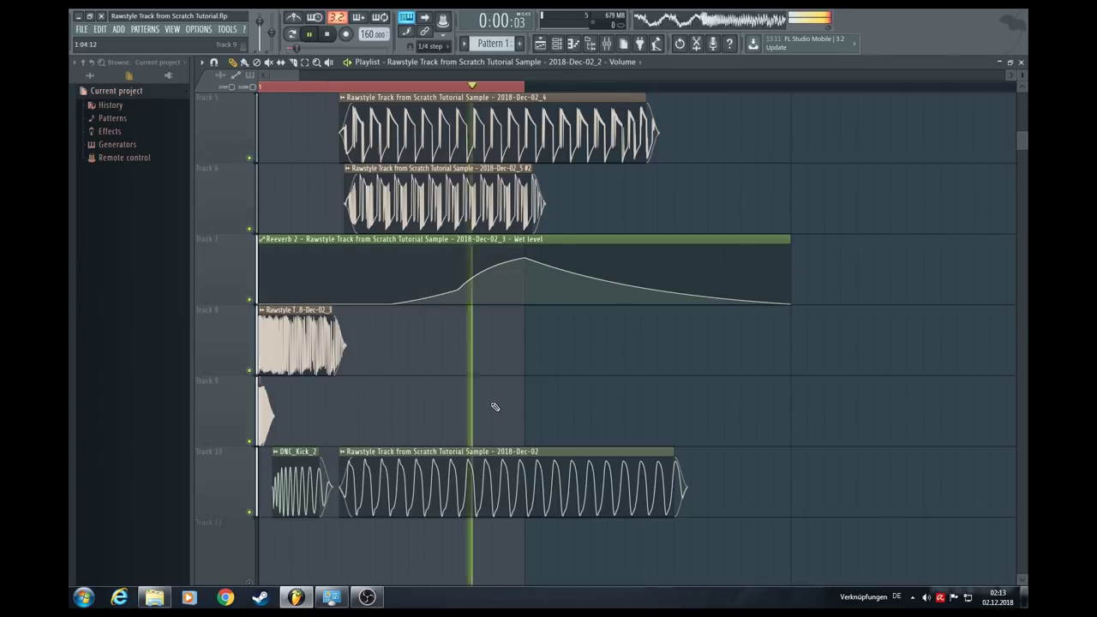
key(space)
double_click(499, 476)
key(space)
mouse_move(463, 299)
mouse_down()
mouse_move(462, 283)
mouse_move(467, 319)
mouse_move(467, 266)
mouse_move(467, 298)
mouse_move(466, 281)
mouse_up()
key(space)
key(space)
mouse_move(479, 166)
mouse_down()
mouse_move(486, 113)
mouse_move(486, 154)
mouse_up()
key(space)
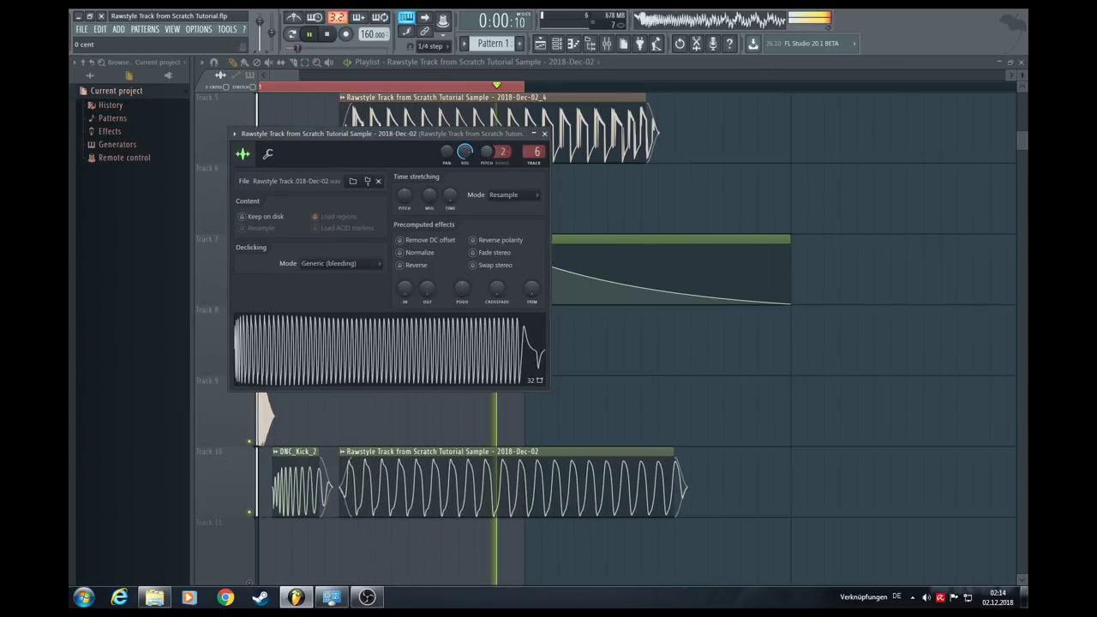
click(545, 134)
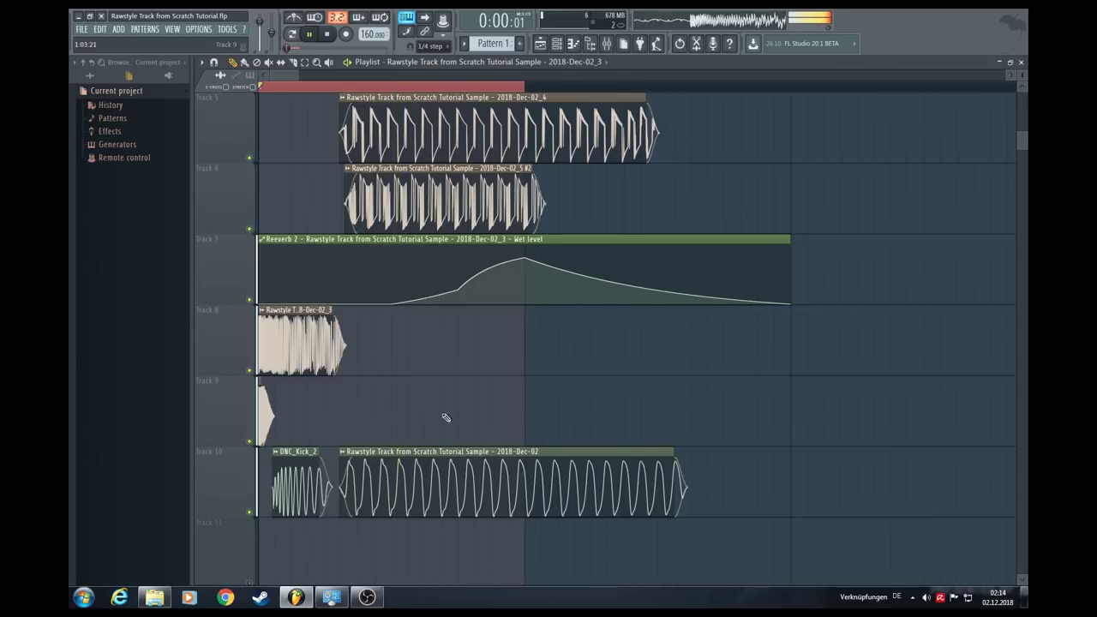
Lower the track 2 volume automation point at 1:05:00, bow the rise before 1:04:00 upward, and listen to the loop
drag(298, 75, 318, 74)
key(space)
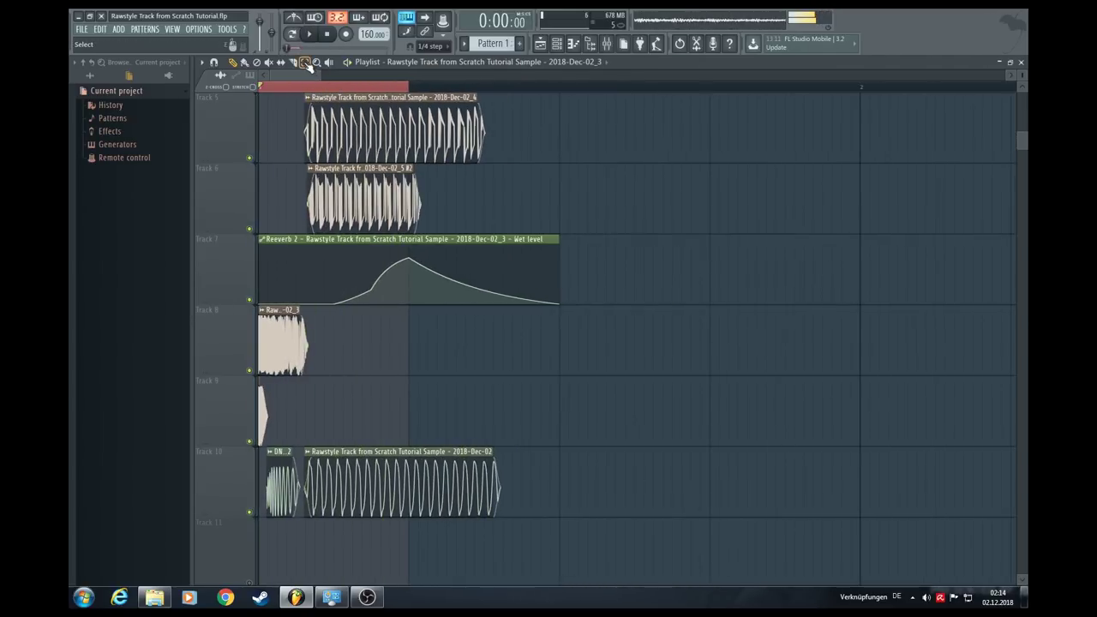
scroll(356, 215, up, 4)
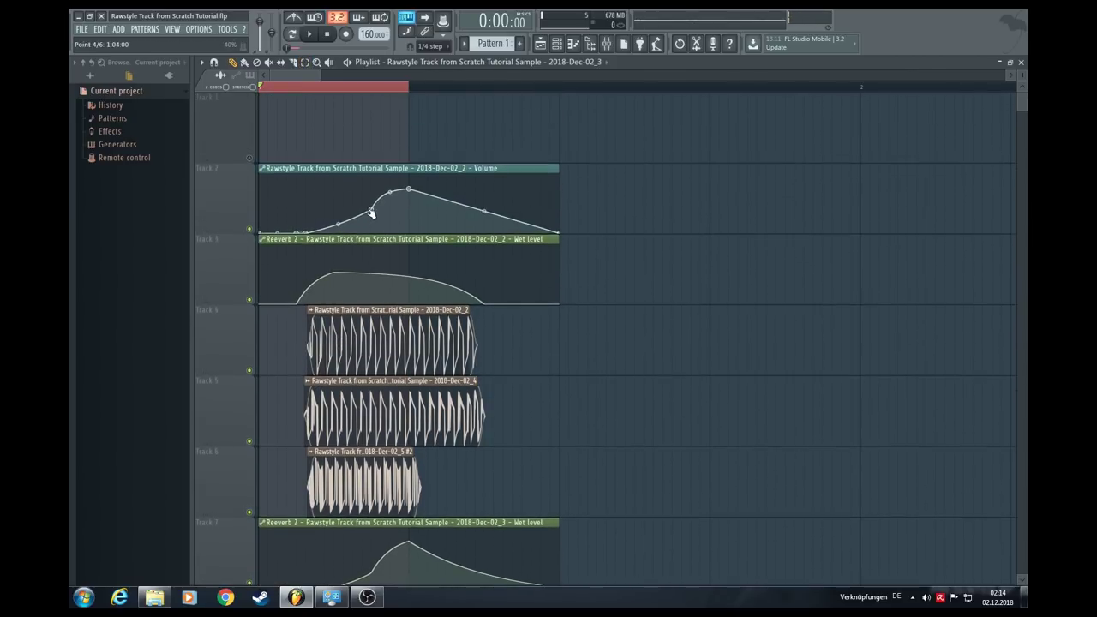
drag(410, 200, 410, 208)
key(space)
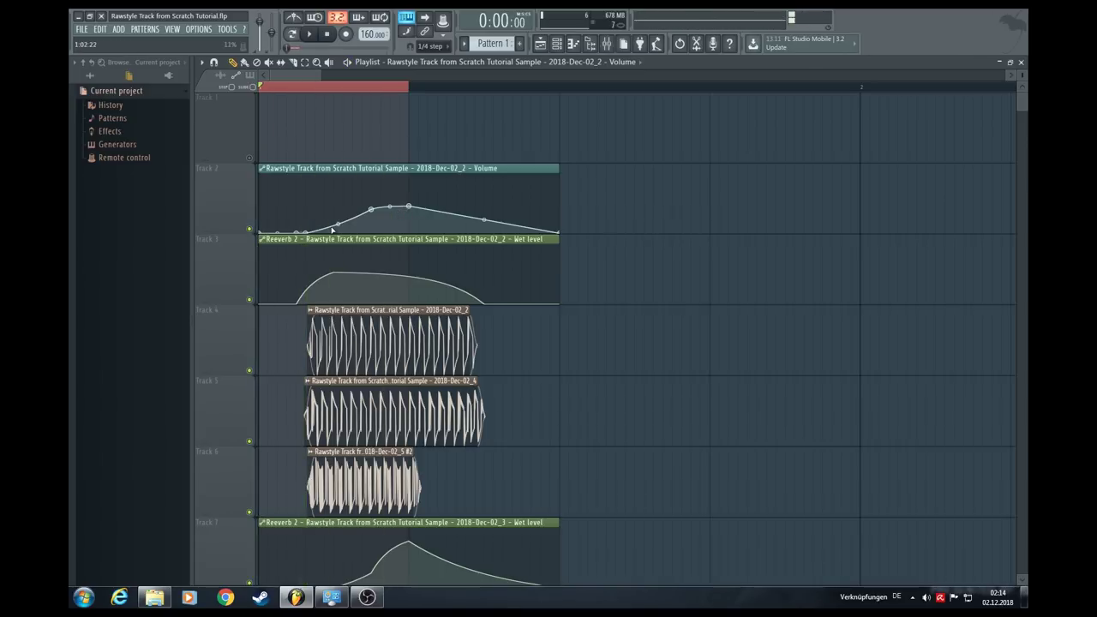
key(space)
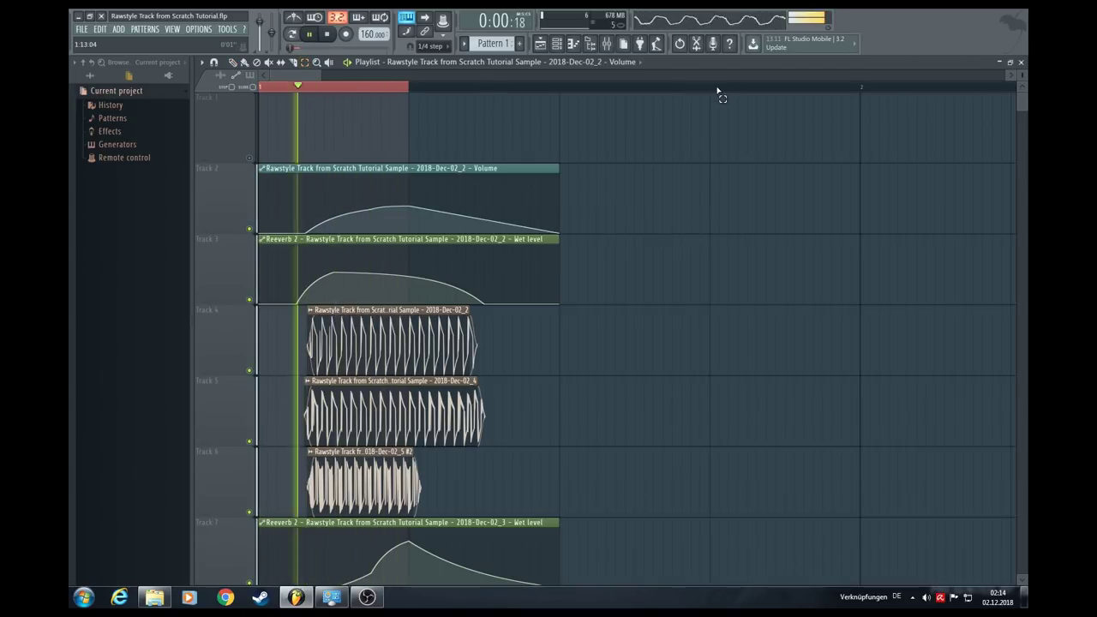
Extend the playlist's loop selection from the start to about 1:13:00
drag(718, 90, 259, 90)
key(space)
scroll(651, 270, down, 3)
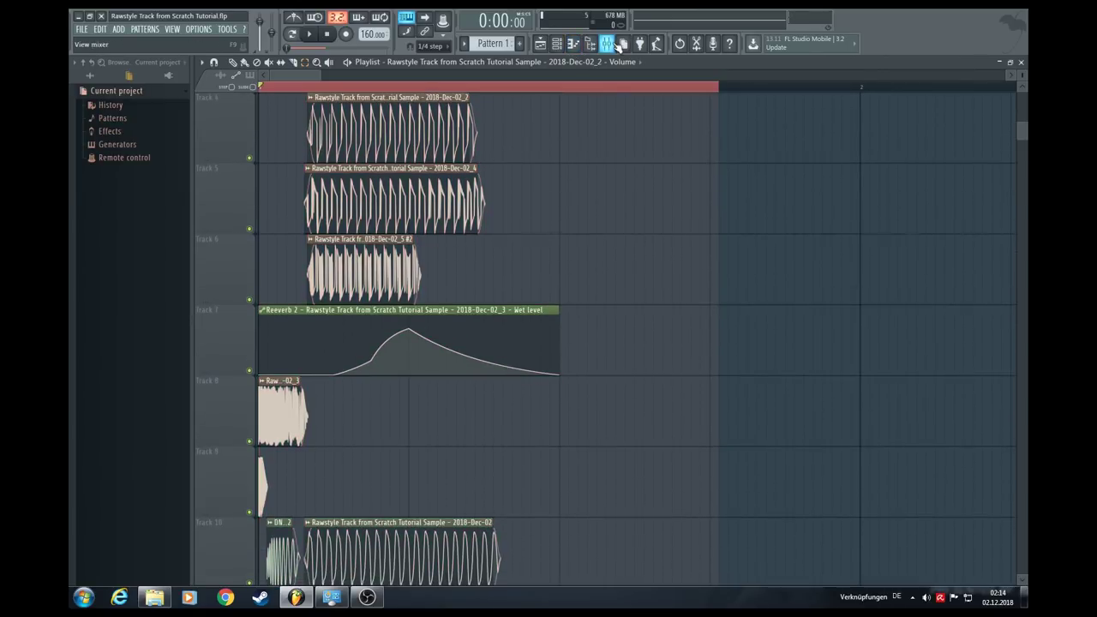
Open Edison on the Master mixer track and start a new empty recording
click(616, 45)
key(space)
key(space)
click(331, 324)
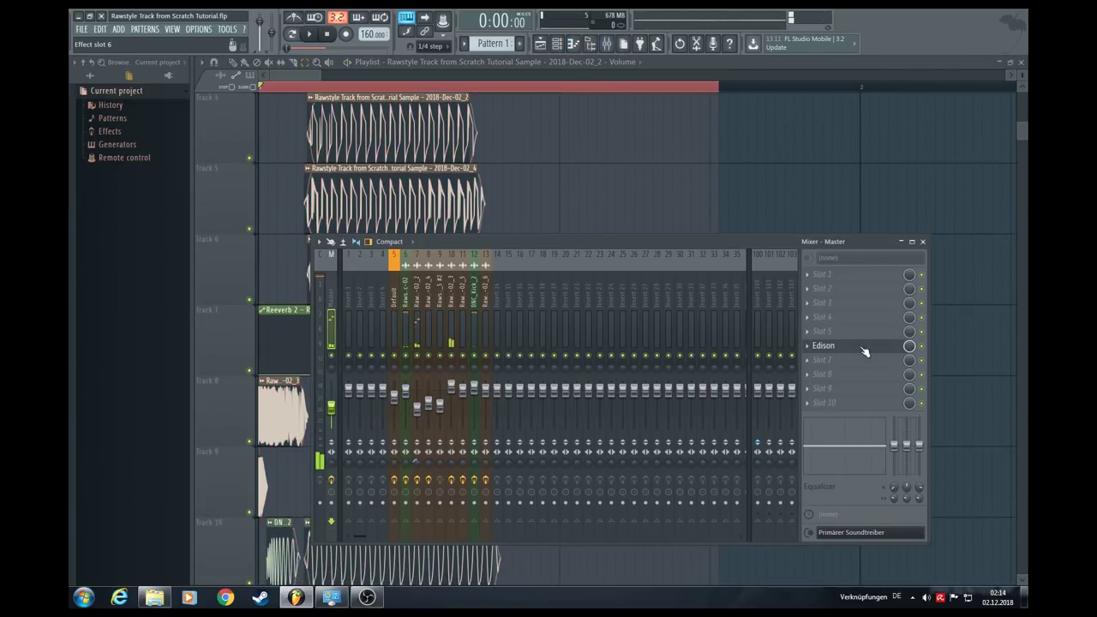
click(857, 348)
click(324, 269)
click(331, 287)
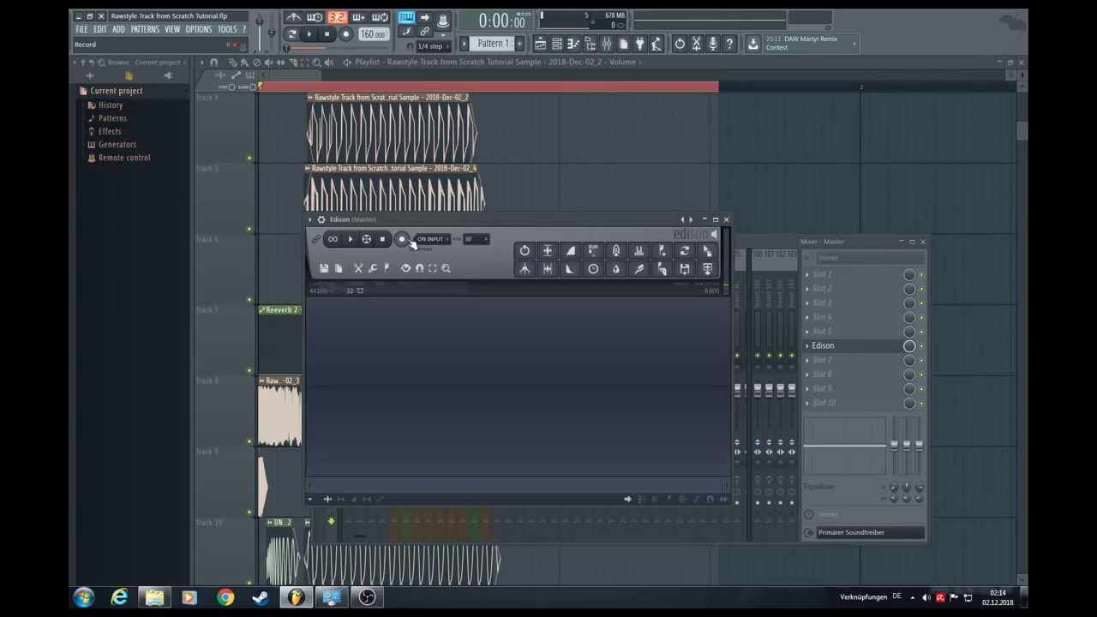
Record the layered kick in Edison, delete the excess at the end, and normalize the recording
click(401, 239)
drag(728, 393, 583, 396)
key(Delete)
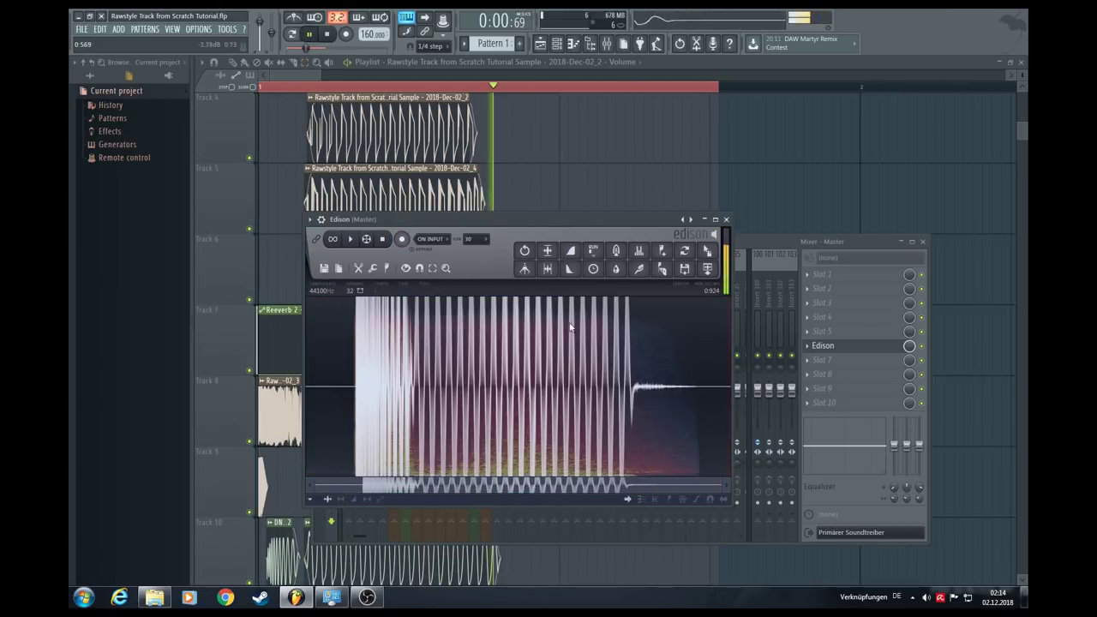
click(549, 252)
Place the recorded kick at the start of playlist track 17 and play it
drag(707, 251, 259, 168)
key(space)
key(space)
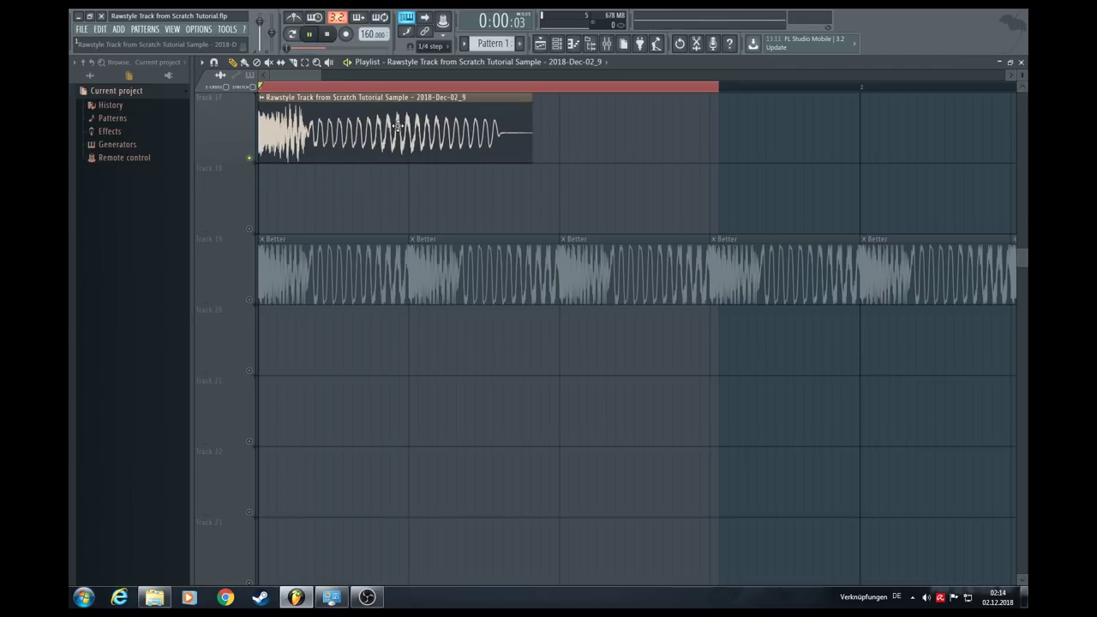
Route the new track 17 kick sample to mixer track 13 and open that track's Fruity Limiter
scroll(397, 126, up, 2)
double_click(454, 277)
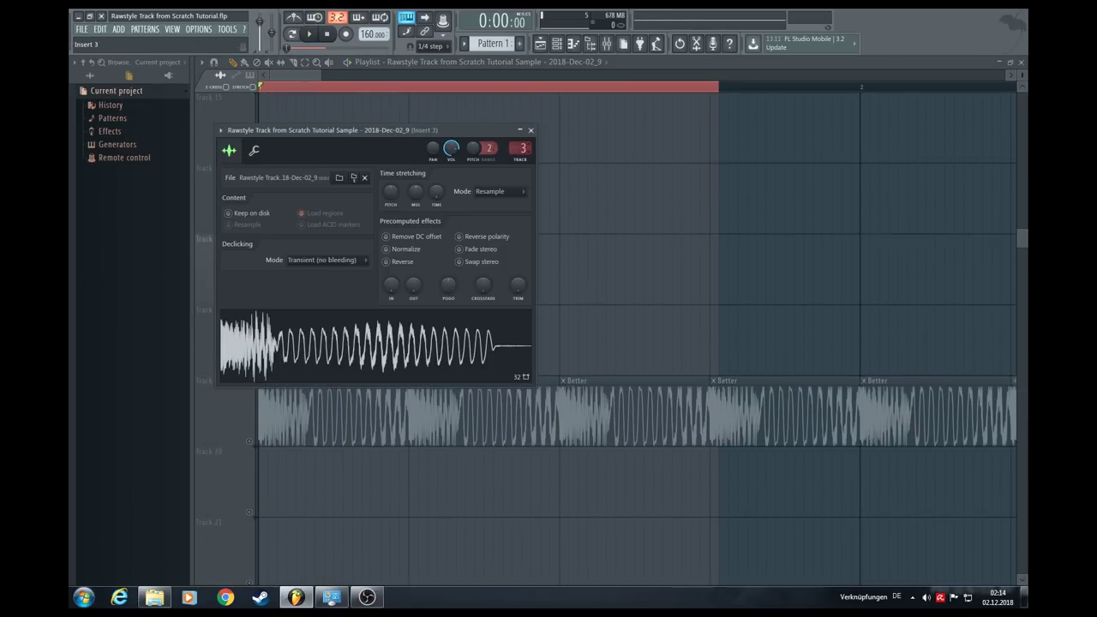
double_click(519, 149)
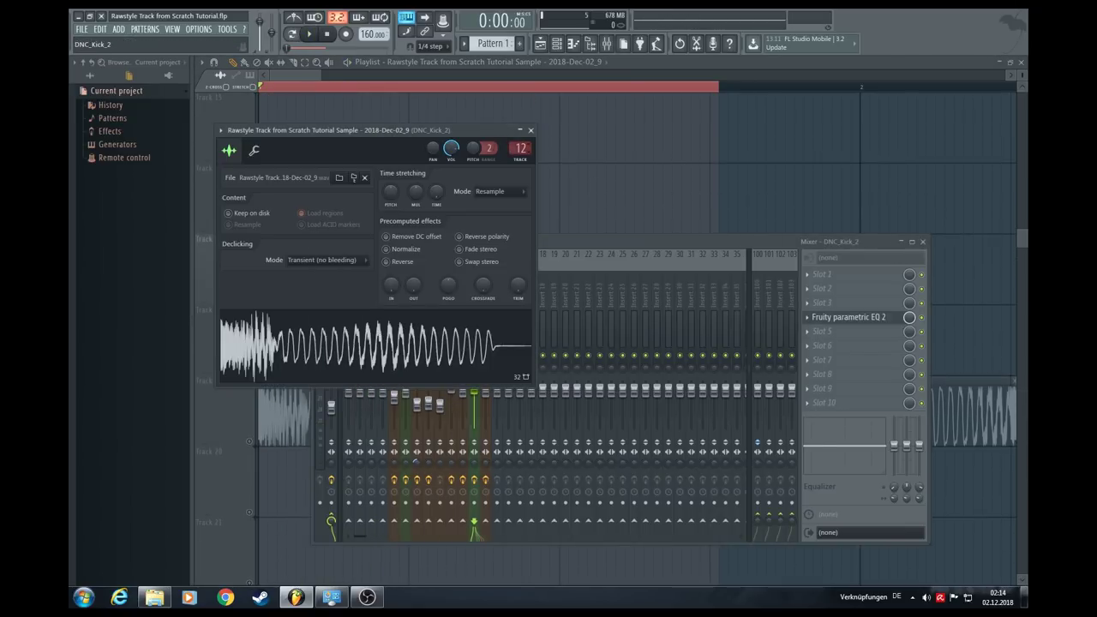
drag(520, 149, 519, 145)
click(833, 331)
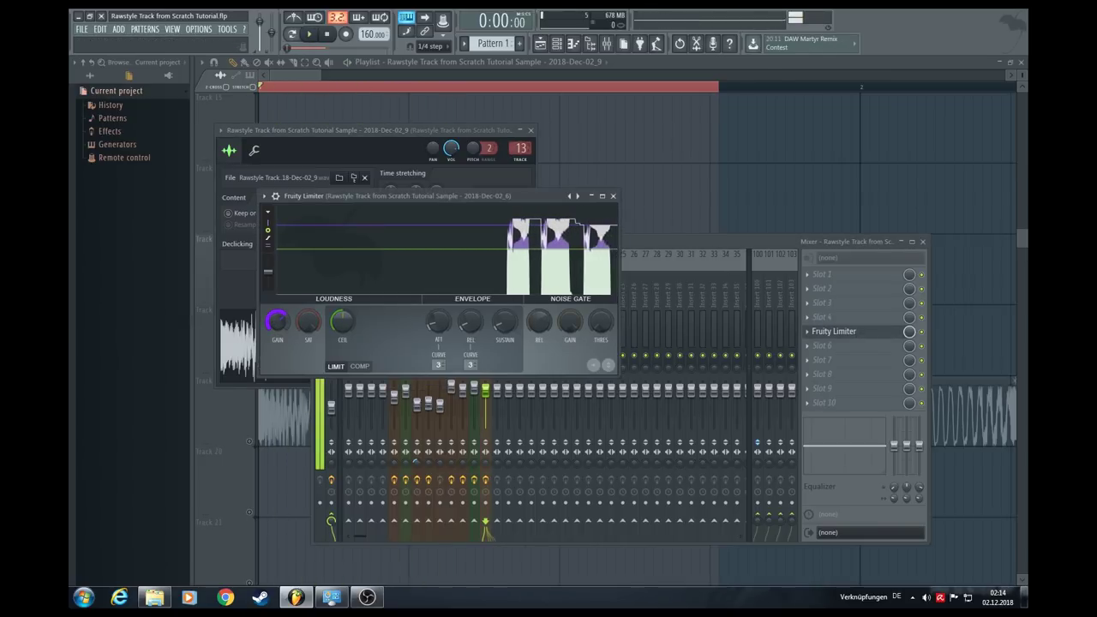
Close the kick's sampler window and check the Fruity Limiter on mixer track 13 during playback
click(613, 195)
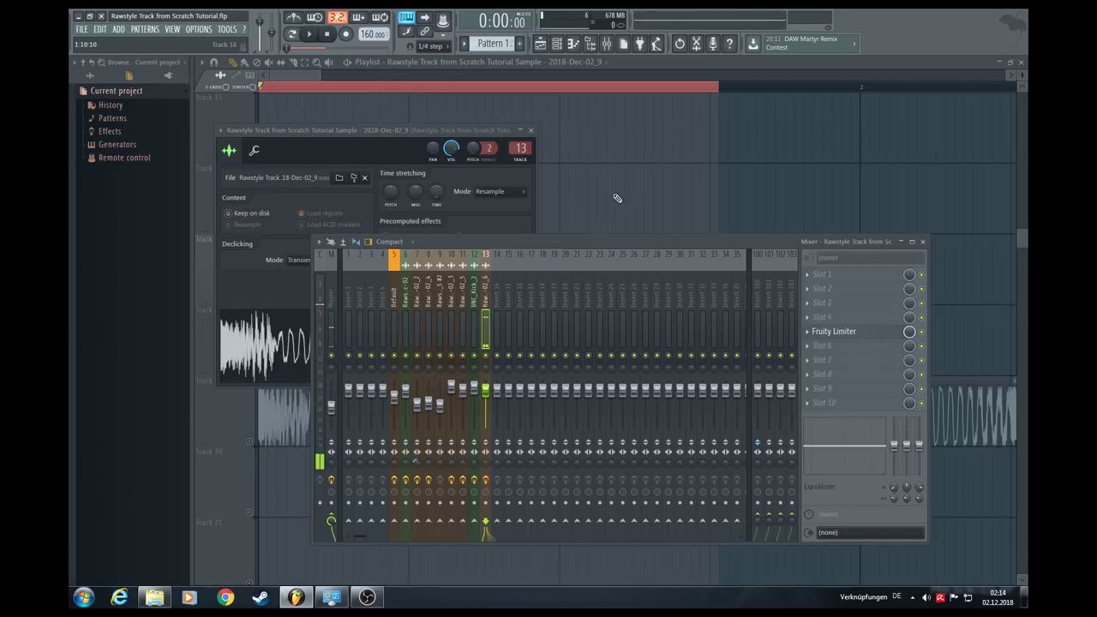
click(537, 133)
click(833, 332)
key(space)
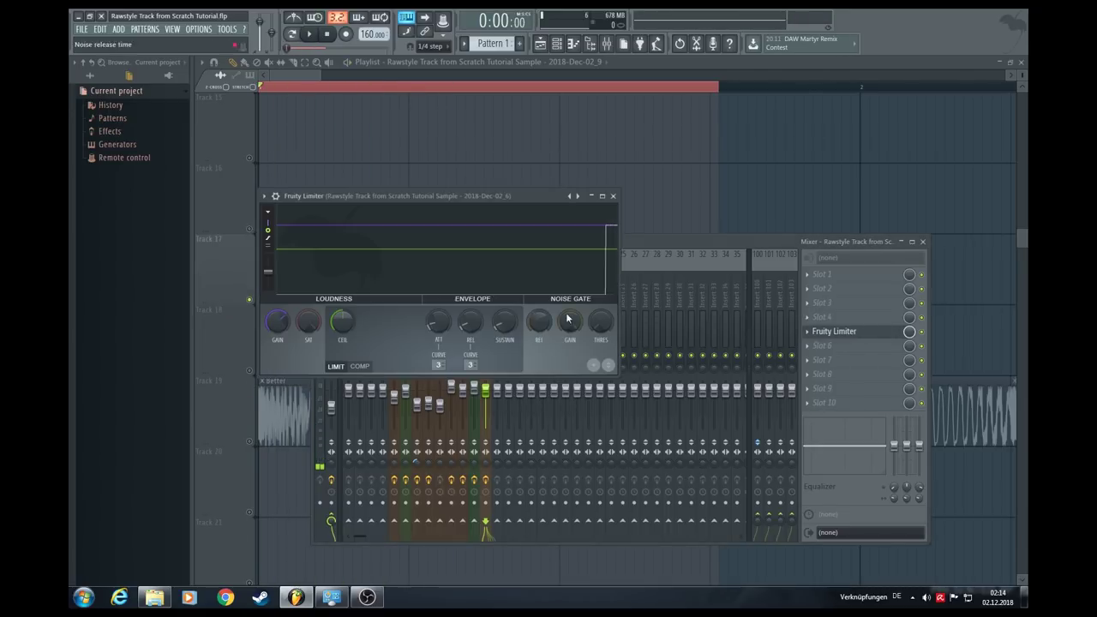
Record the limited kick in a new Edison recording on the Master track, delete the excess, and send it to the playlist
click(612, 195)
click(333, 321)
key(ctrl+e)
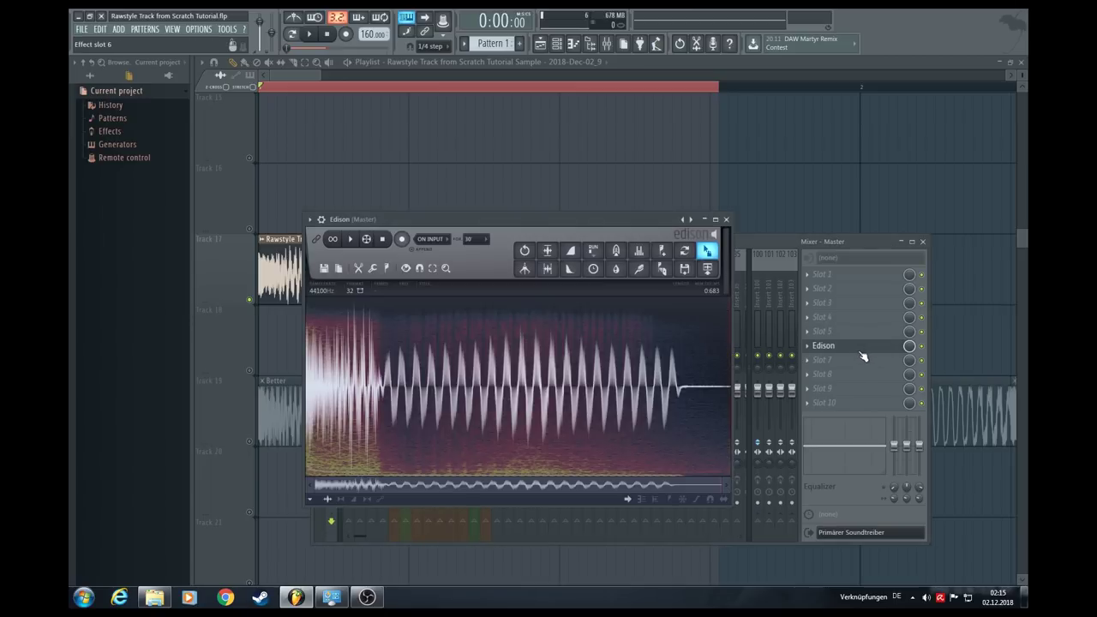
click(324, 268)
click(334, 290)
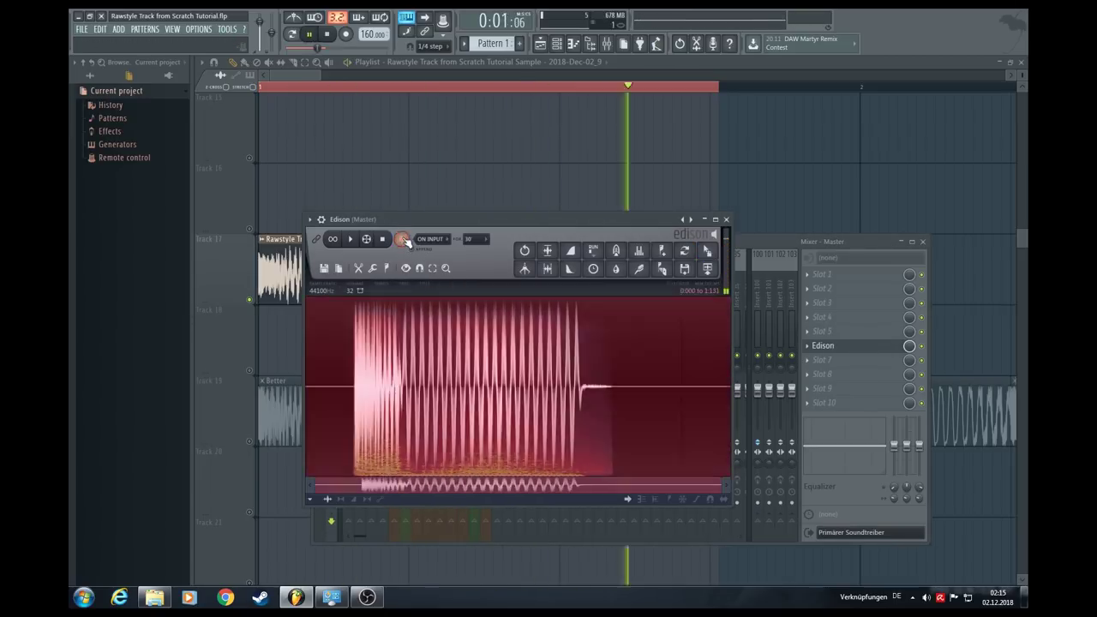
key(Delete)
drag(547, 269, 747, 221)
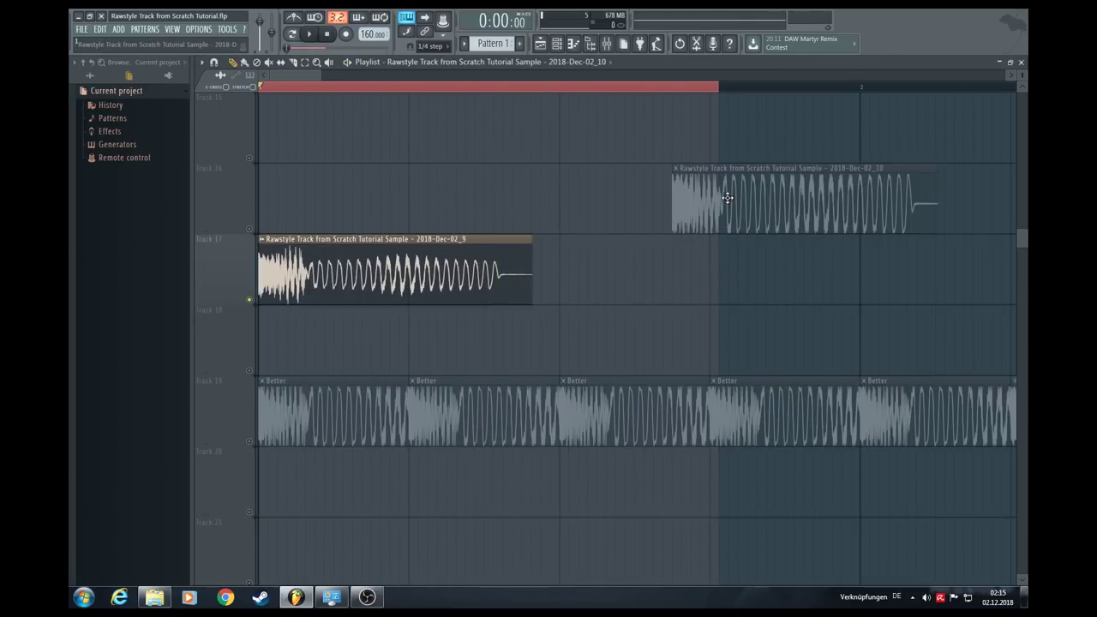
Remove the kick clips from tracks 16 and 17 and the track 19 clips after bar 3, then set snapping to Line
right_click(727, 198)
right_click(329, 260)
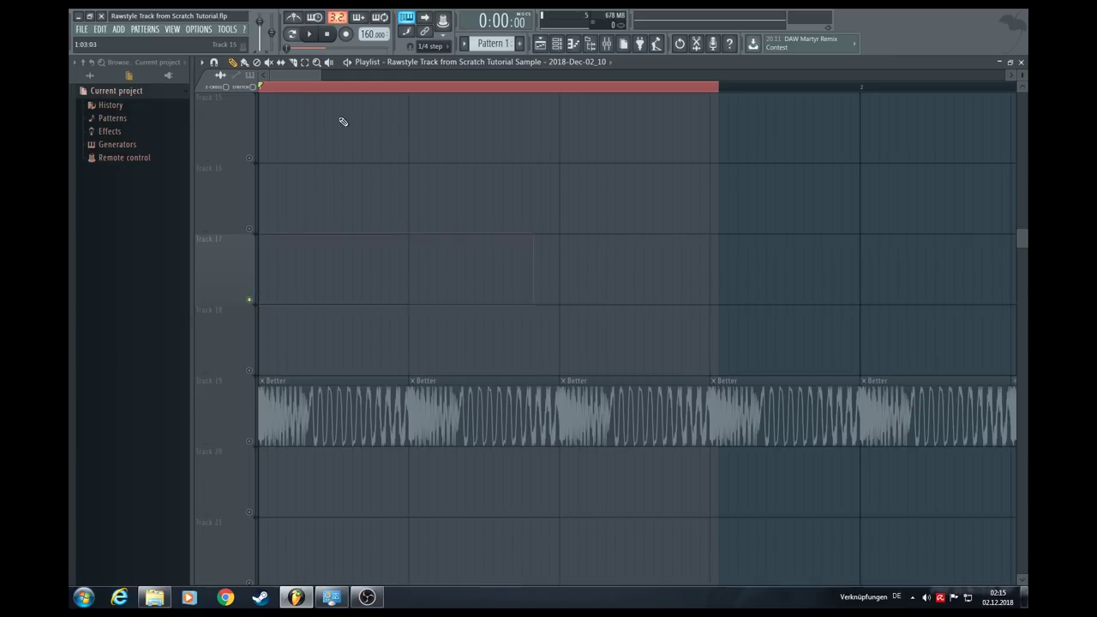
scroll(343, 91, down, 4)
drag(724, 411, 681, 404)
right_click(680, 404)
click(430, 46)
click(433, 55)
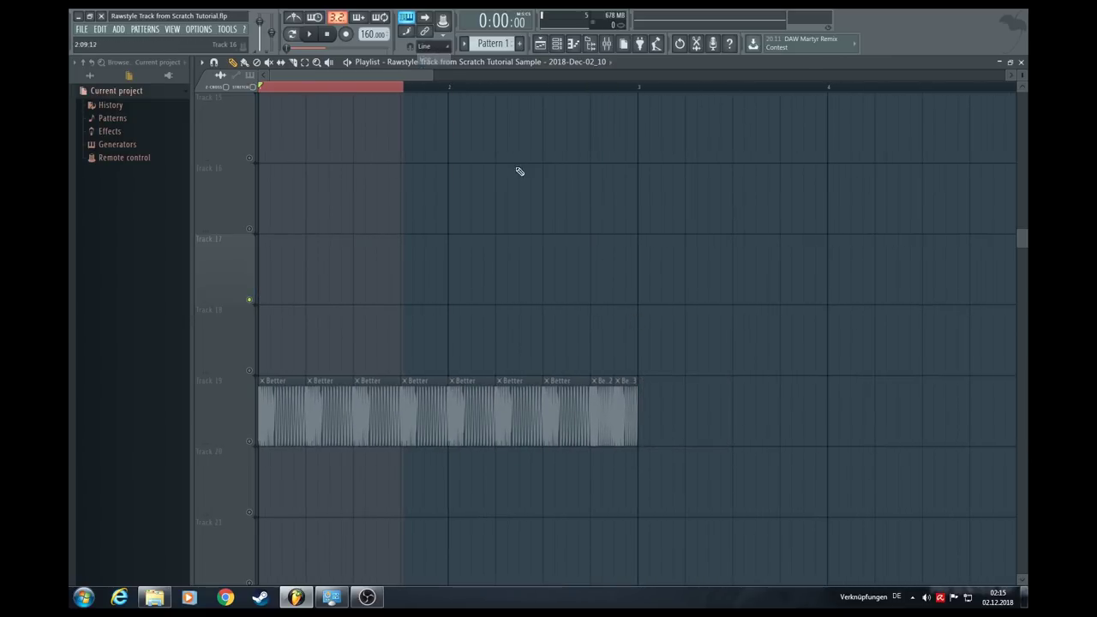
Place the newly recorded kick on track 19 at bar 3, solo that track, and play it
click(646, 323)
drag(646, 323, 629, 396)
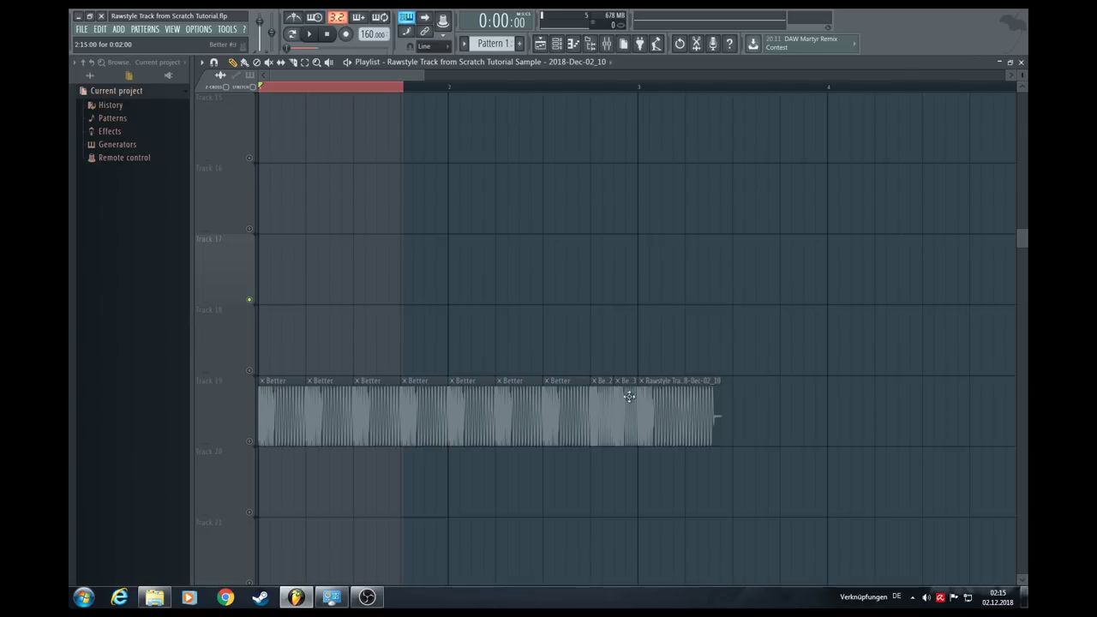
ctrl+click(249, 442)
key(space)
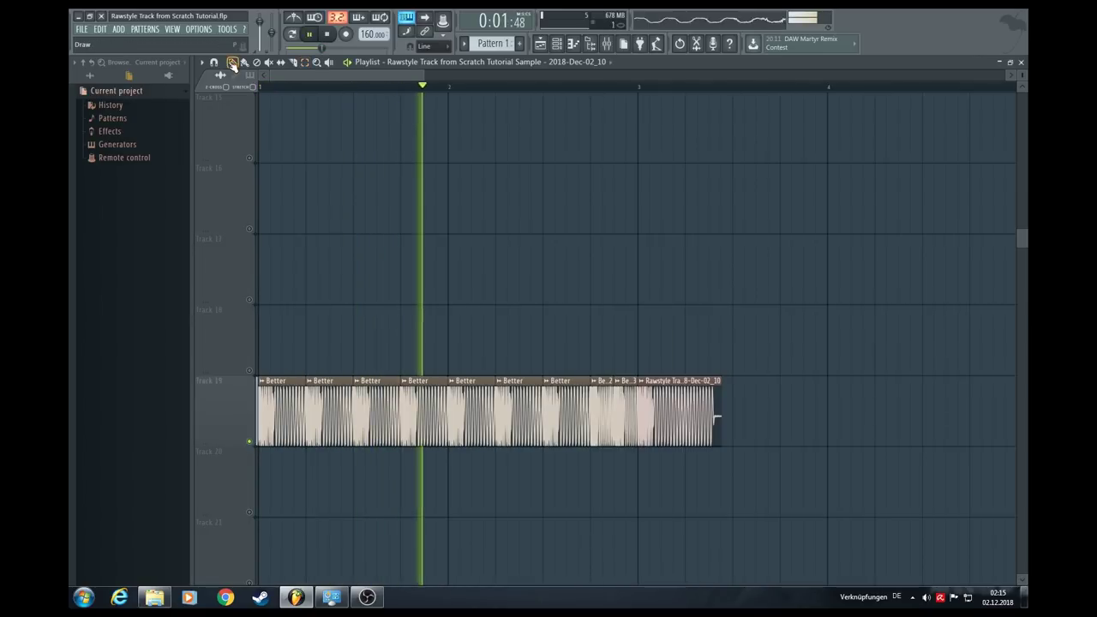
Trim the new kick clip at bar 3 to one beat and add copies directly after it on track 19
drag(379, 75, 415, 77)
scroll(483, 89, up, 4)
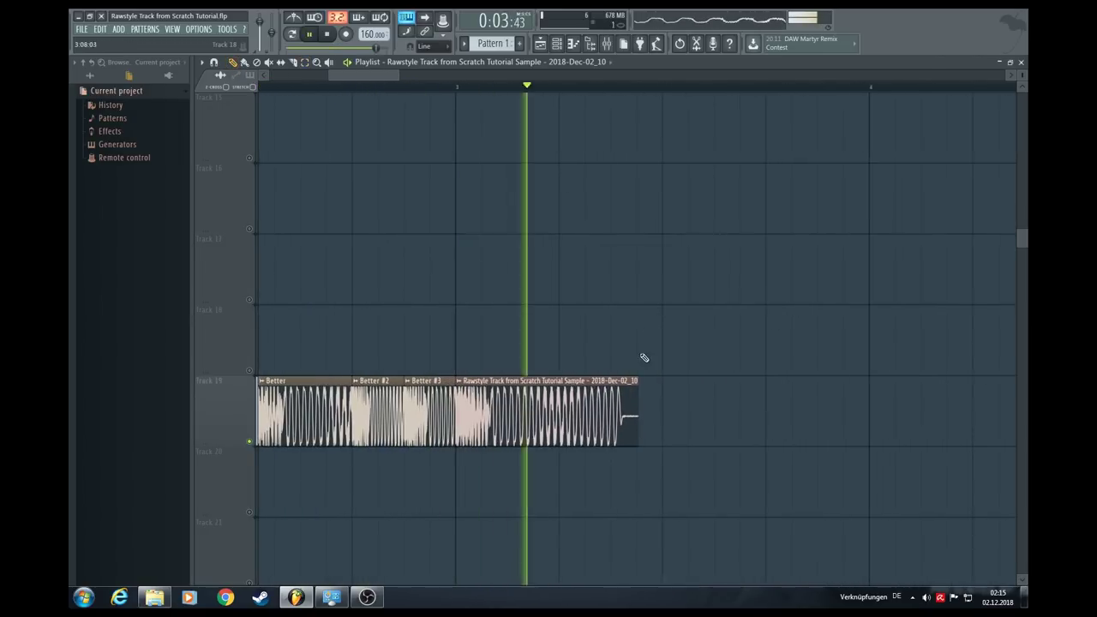
drag(637, 388, 521, 388)
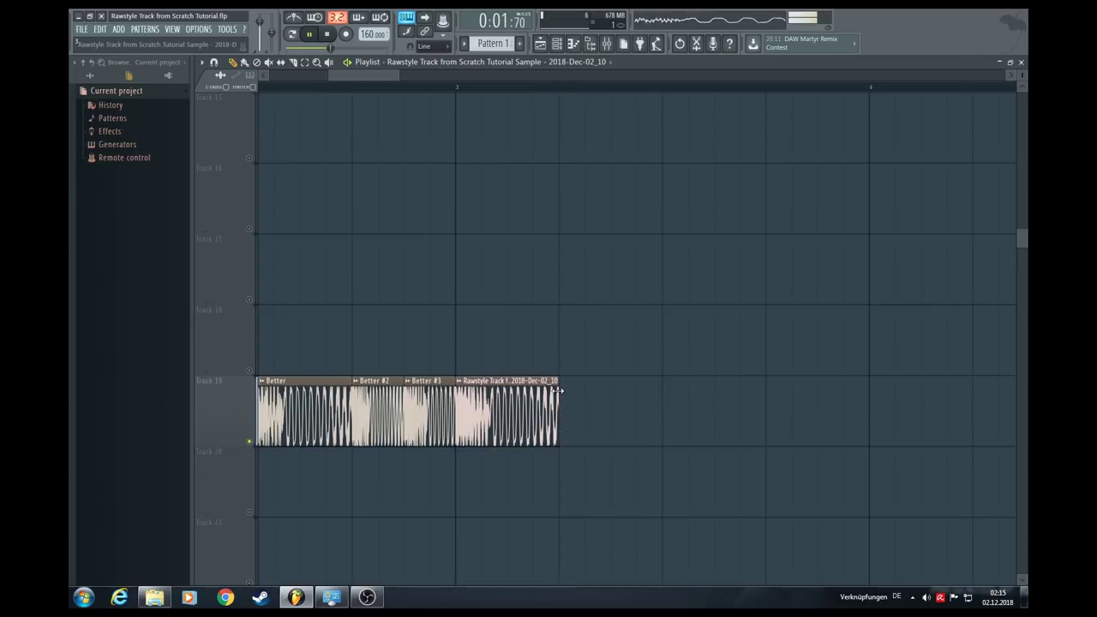
click(570, 396)
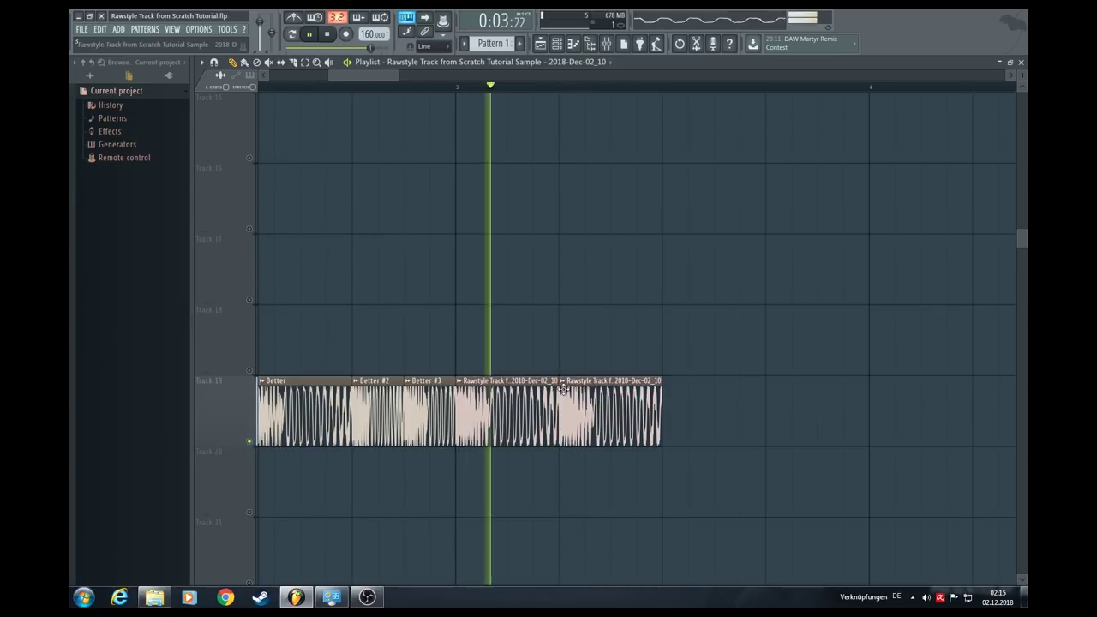
click(675, 398)
Paint one-beat kick copies along track 19 up to bar 5 and play the sequence from around bar 3
key(space)
click(459, 88)
key(space)
scroll(459, 89, down, 3)
key(space)
scroll(362, 90, down, 2)
scroll(364, 92, down, 1)
key(space)
key(space)
drag(506, 398, 652, 410)
key(space)
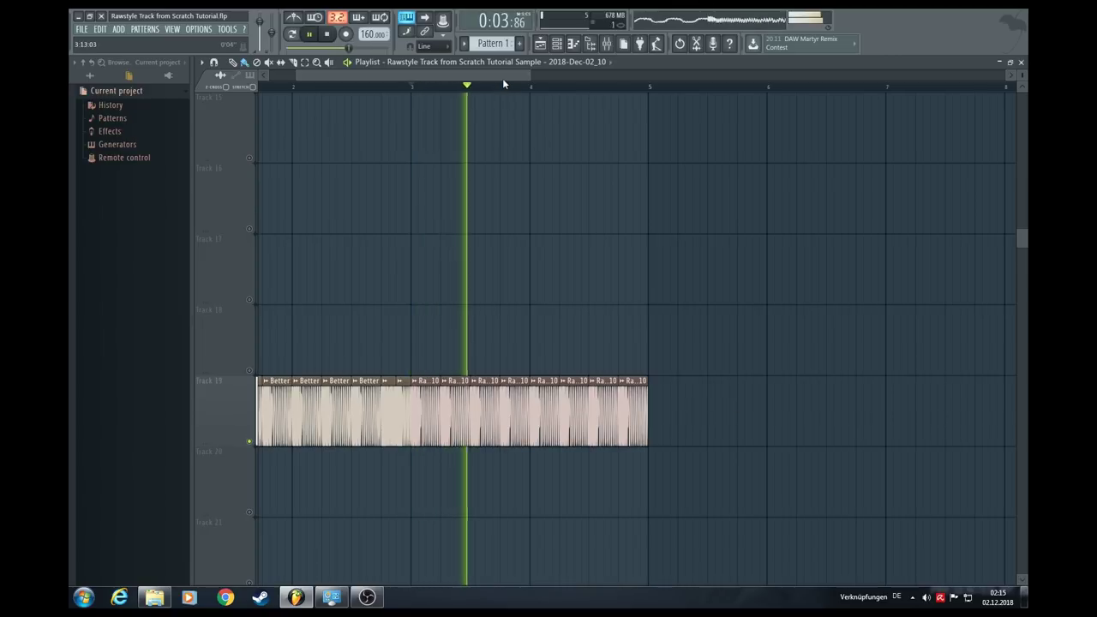
Replace the last kick before bar 5 on track 19 with two half-beat kicks and play the full sequence
click(352, 89)
drag(420, 77, 260, 86)
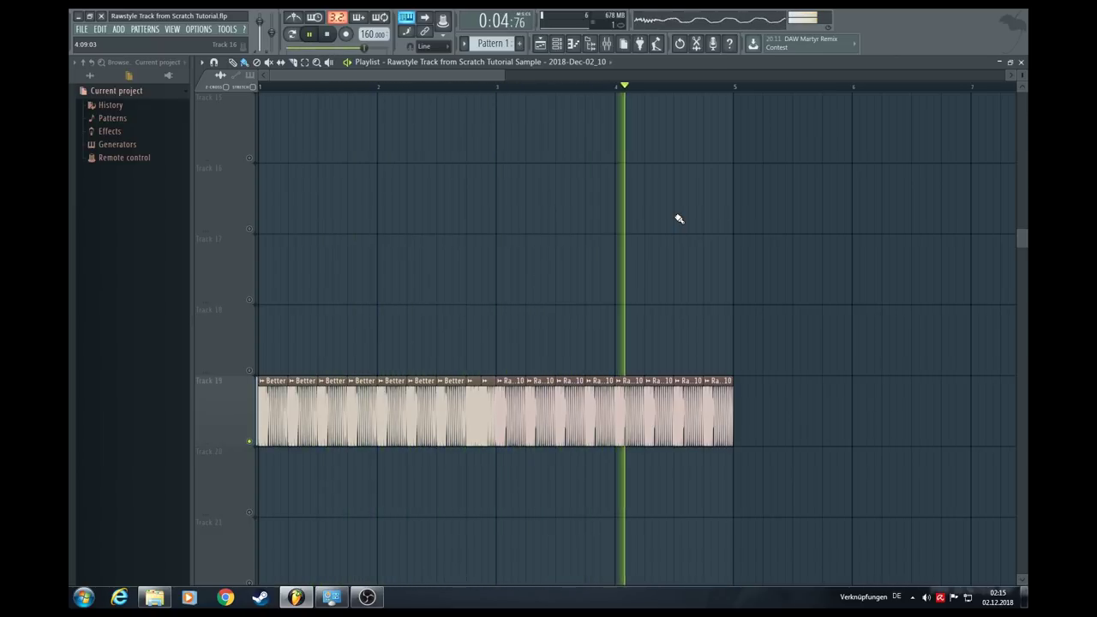
key(space)
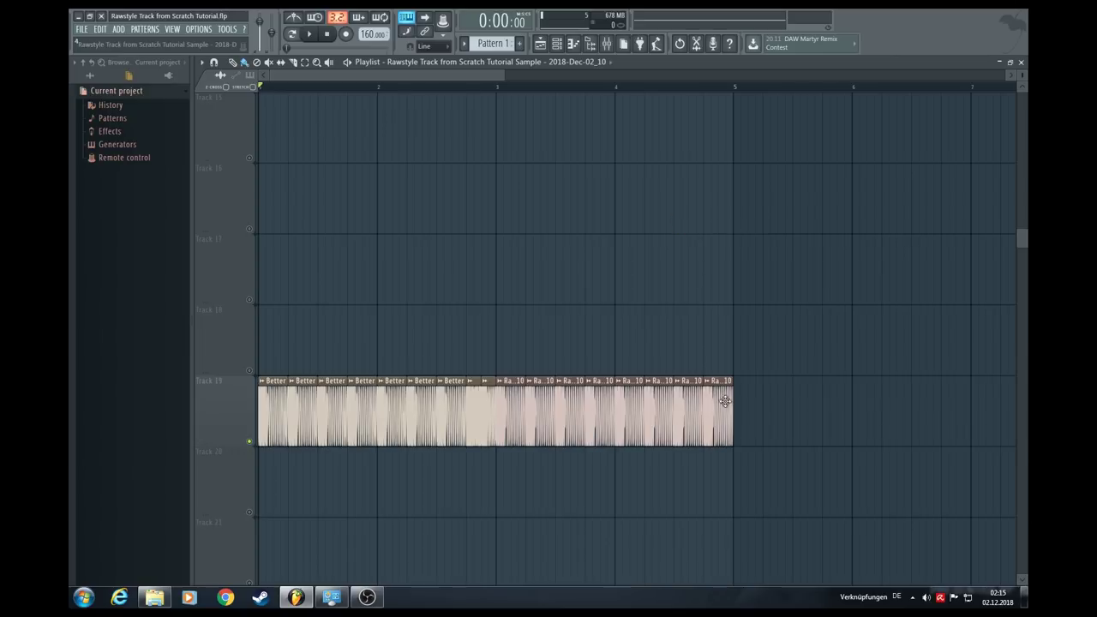
key(space)
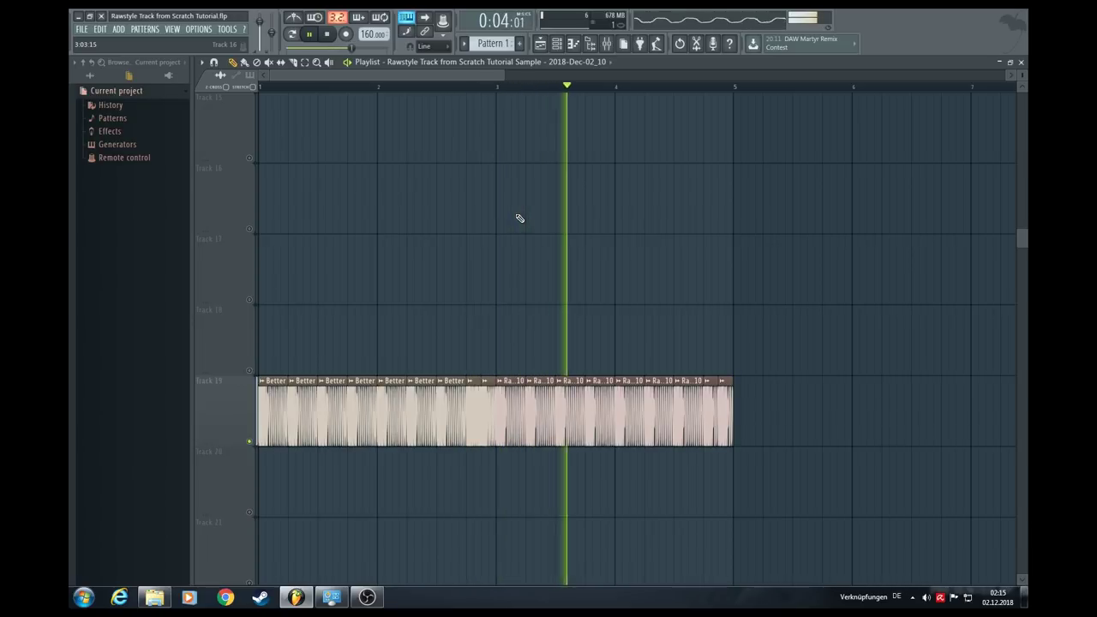
key(space)
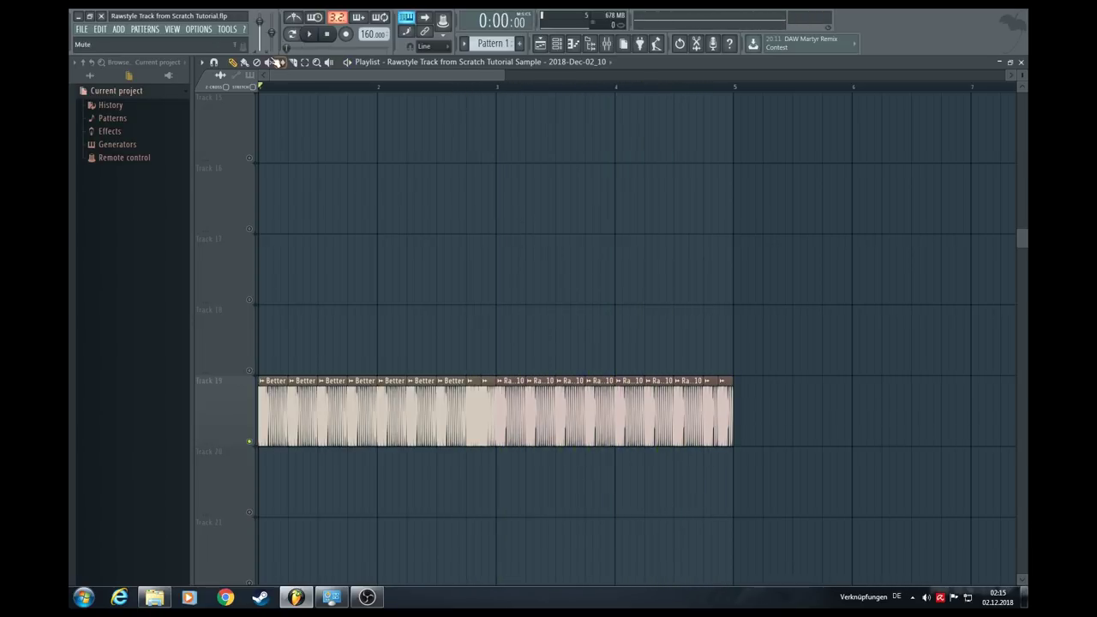
Save the project
click(82, 29)
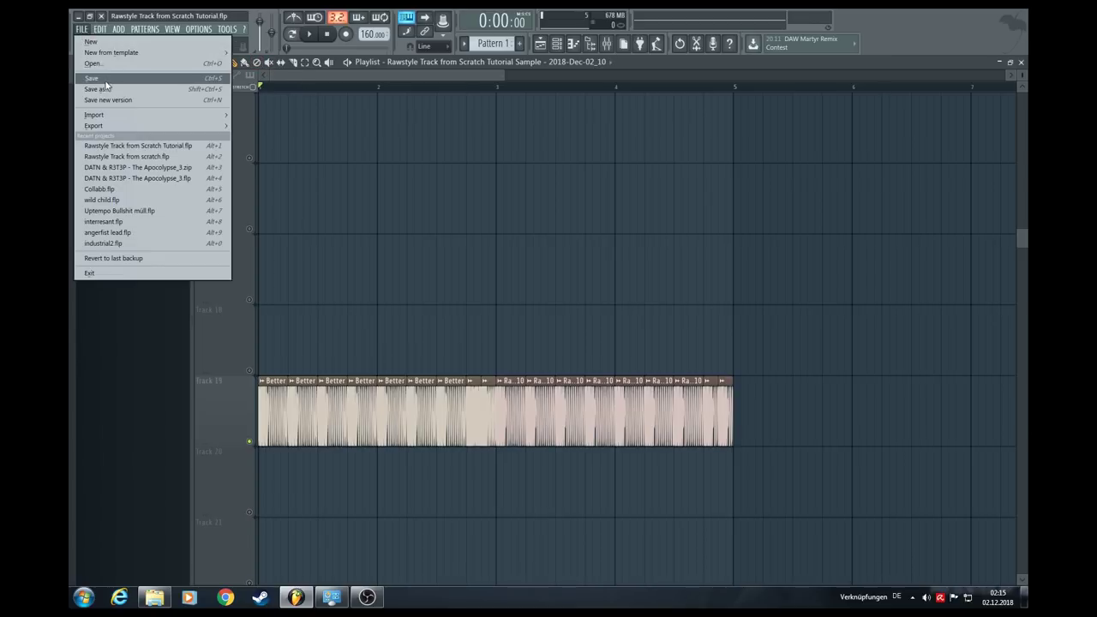